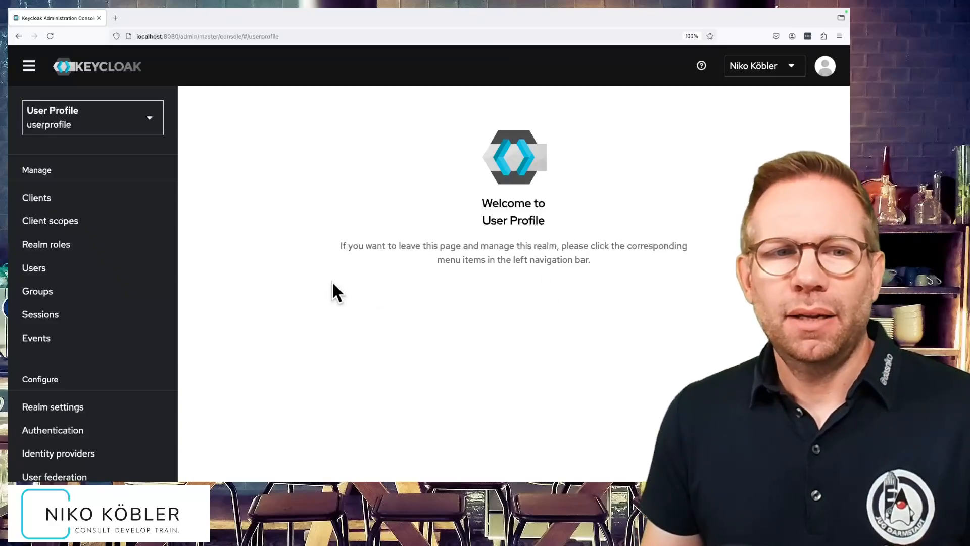
Open the details of the realm's listed user and examine the general profile fields available.
left_click(84, 272)
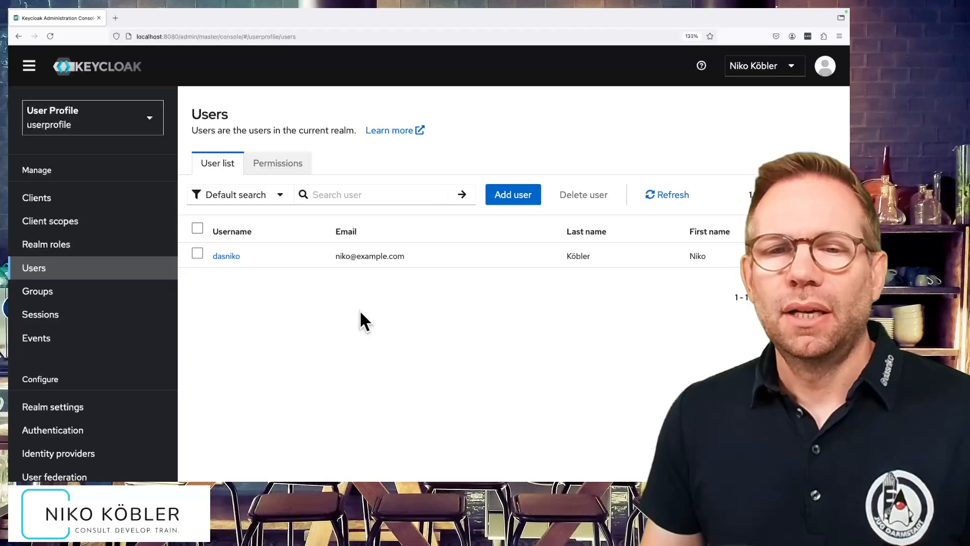
left_click(226, 257)
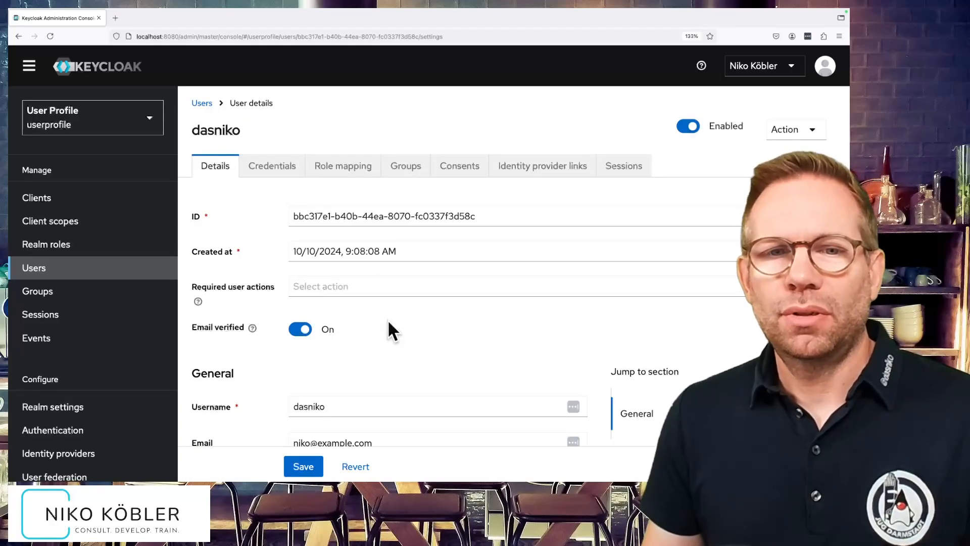
scroll(387, 319, "down", 3)
scroll(387, 320, "down", 1)
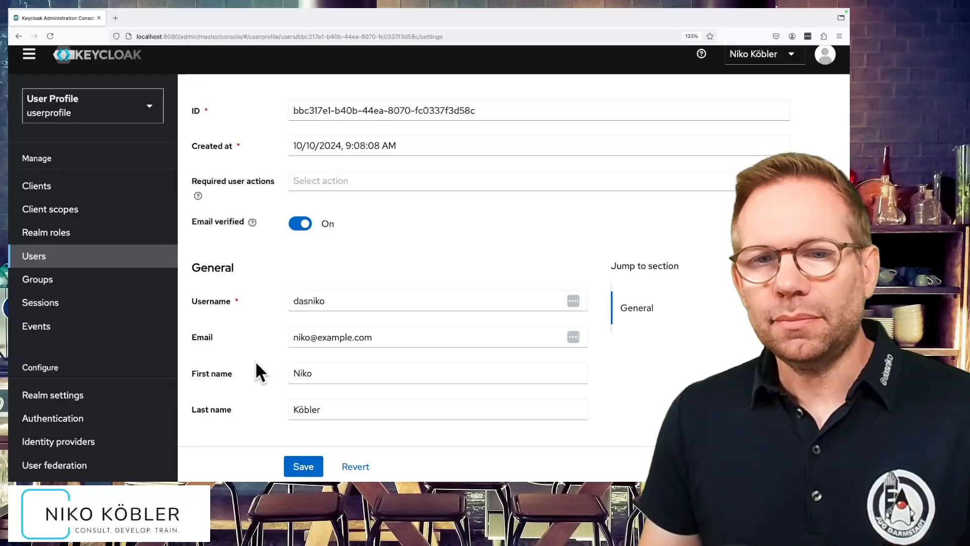
scroll(255, 360, "up", 3)
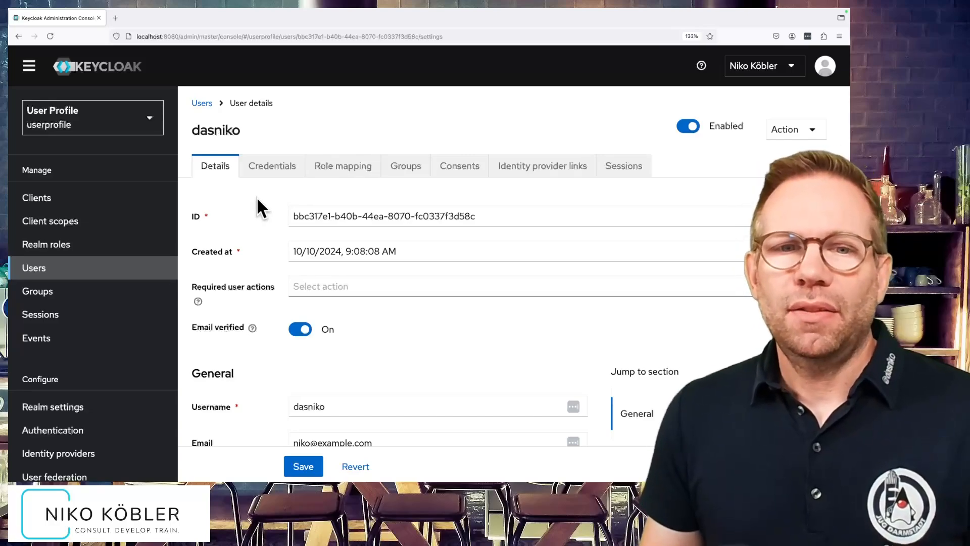
scroll(256, 196, "down", 1)
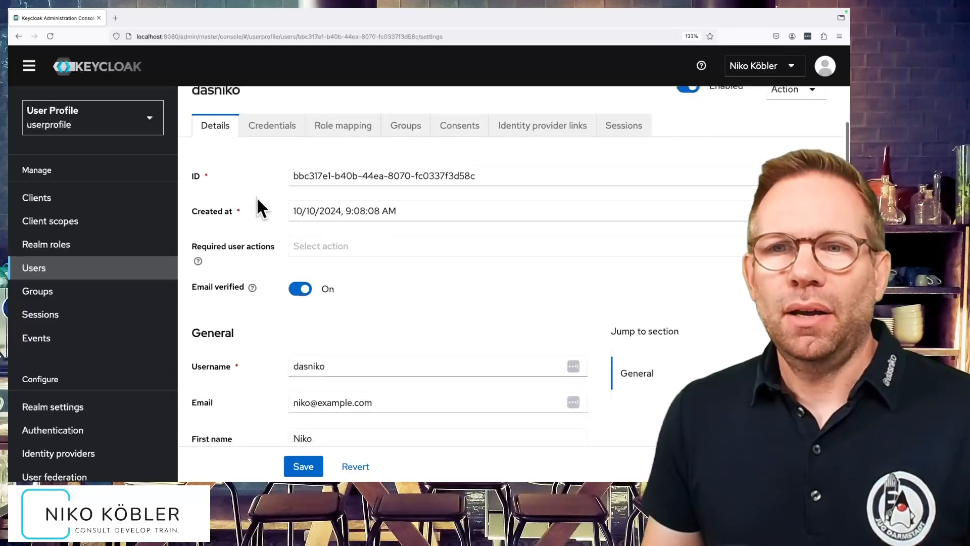
scroll(256, 196, "down", 2)
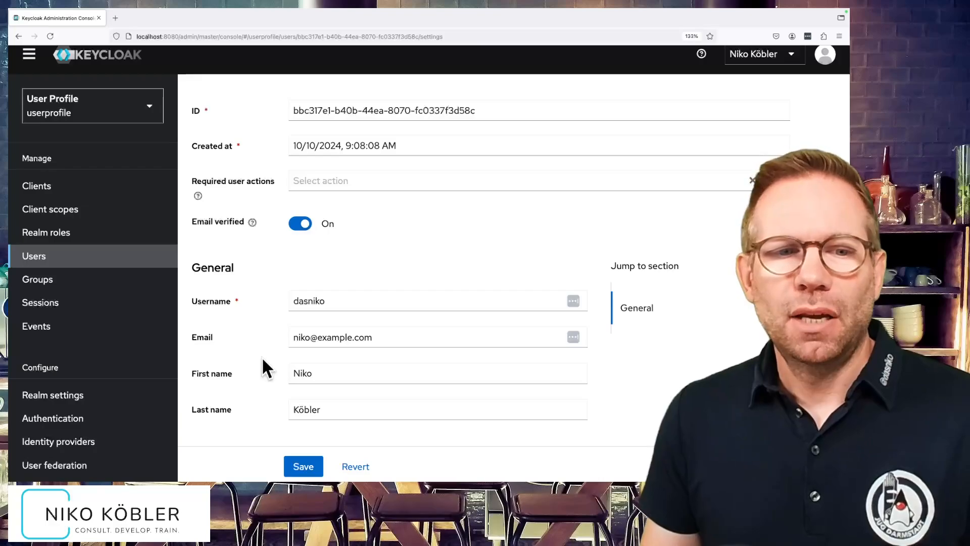
Open the user profile attribute configuration in the realm settings.
left_click(100, 397)
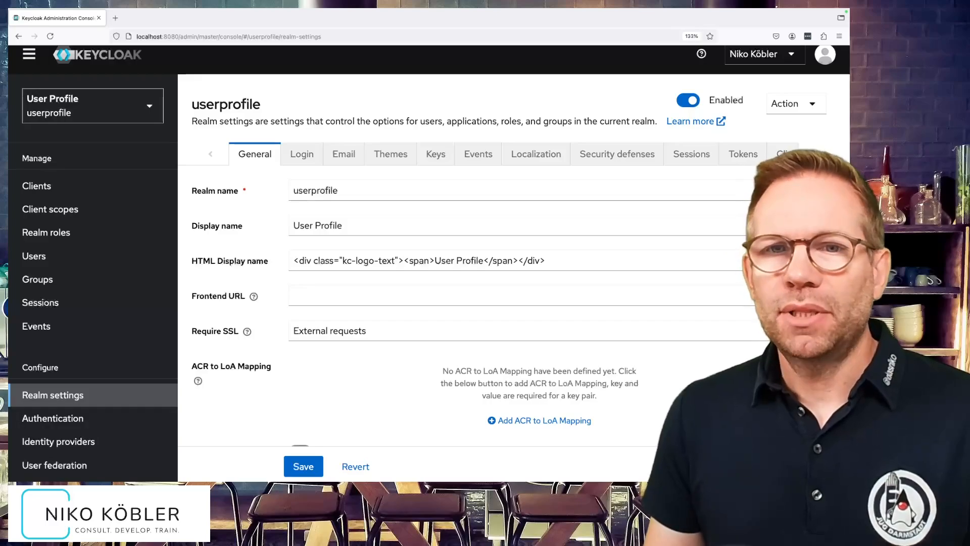
left_click(817, 154)
left_click(817, 154)
left_click(817, 154)
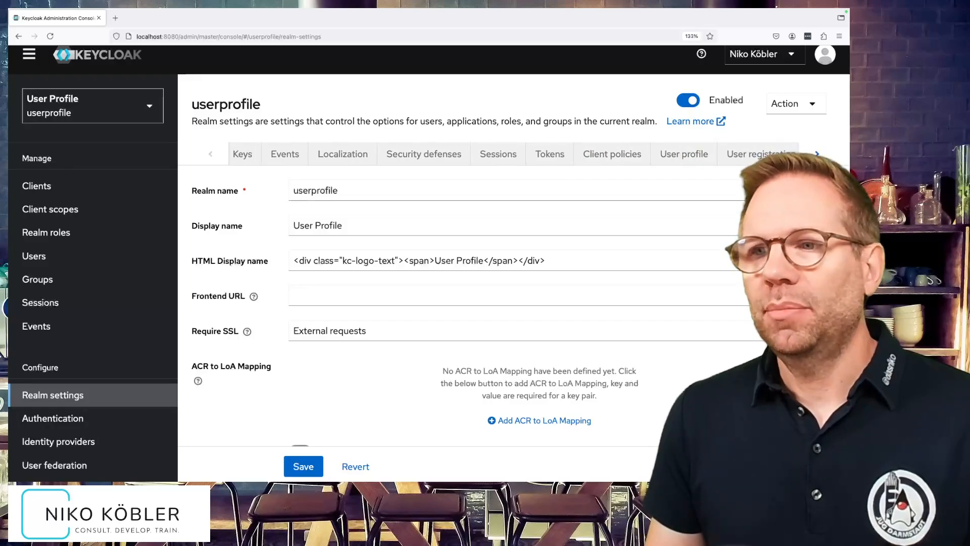
left_click(676, 161)
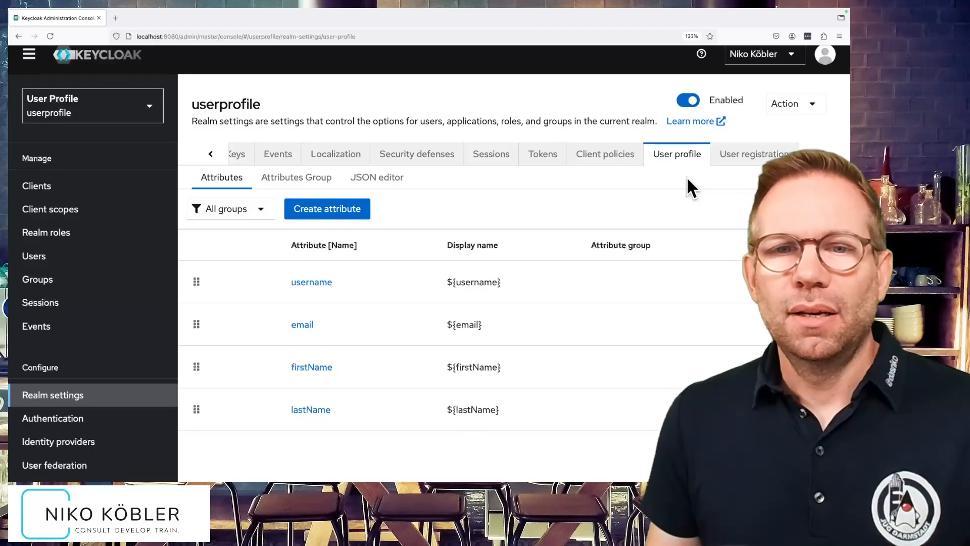
Start a new user profile attribute named phoneNumber with the display name "Phone Number".
left_click(351, 212)
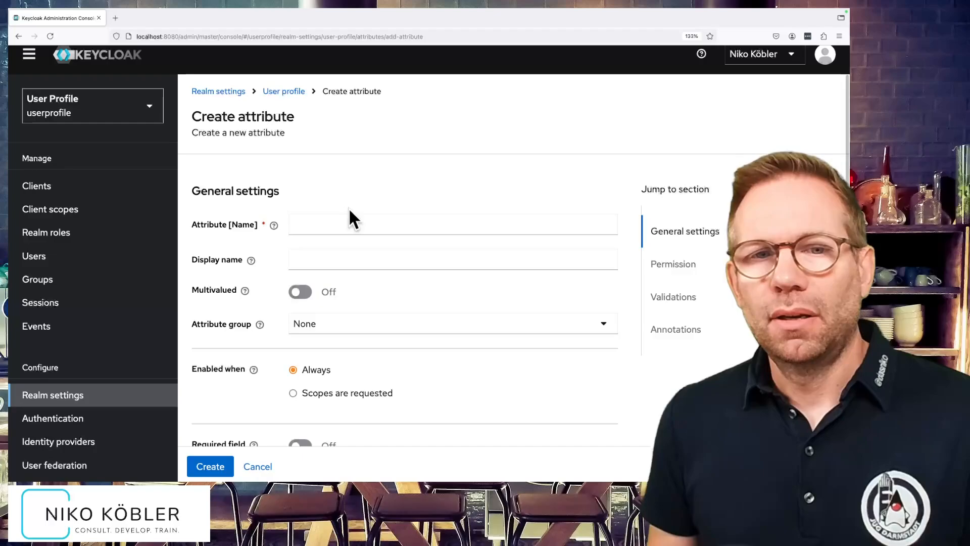
left_click(355, 220)
type("phoneNu")
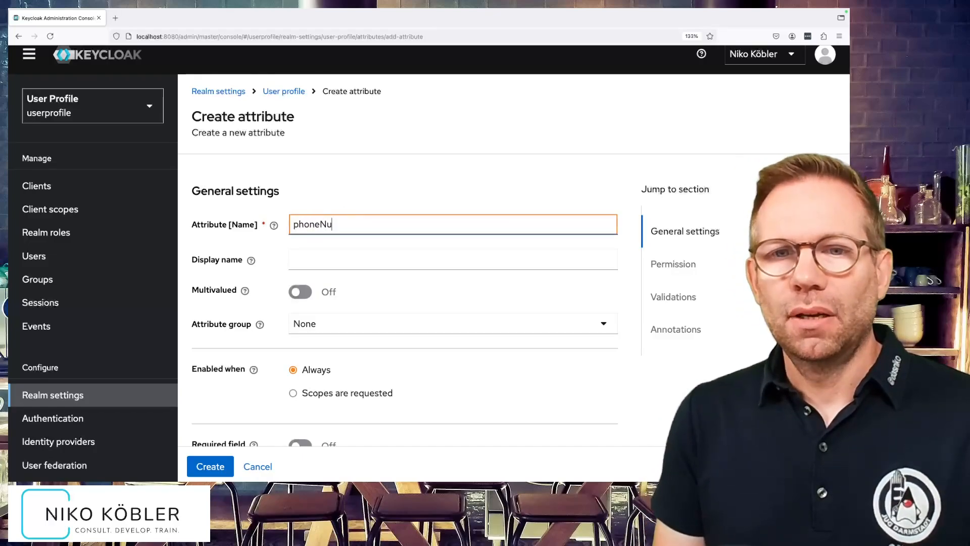
type("mber")
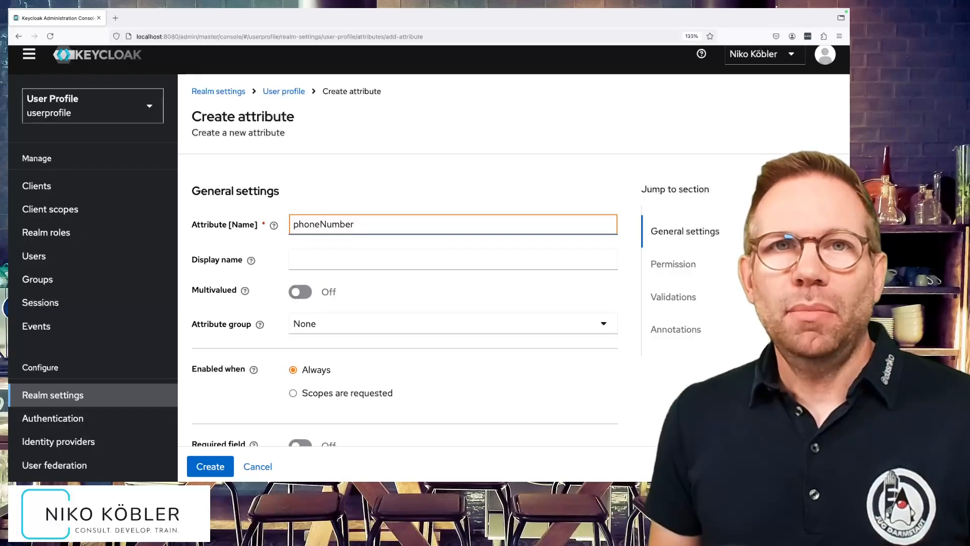
left_click(348, 258)
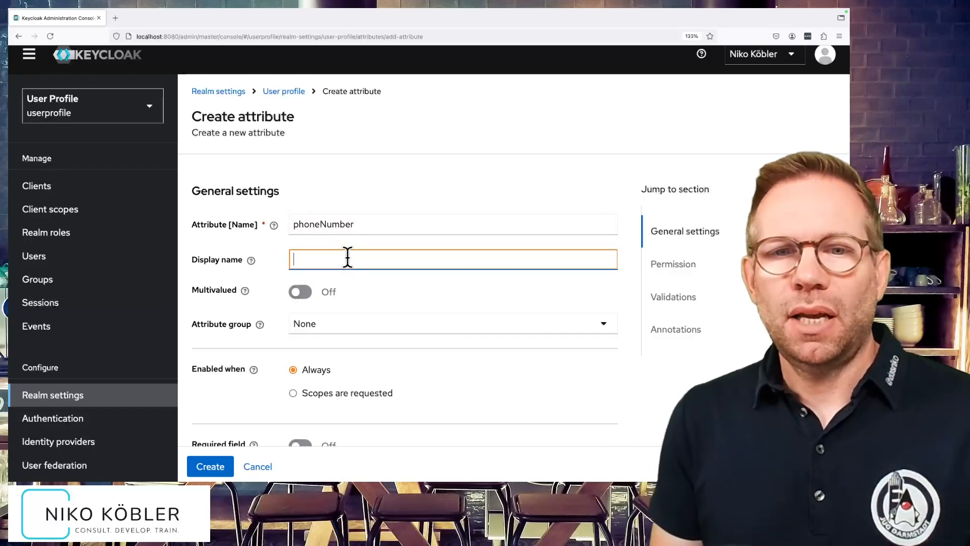
type("Phone Number")
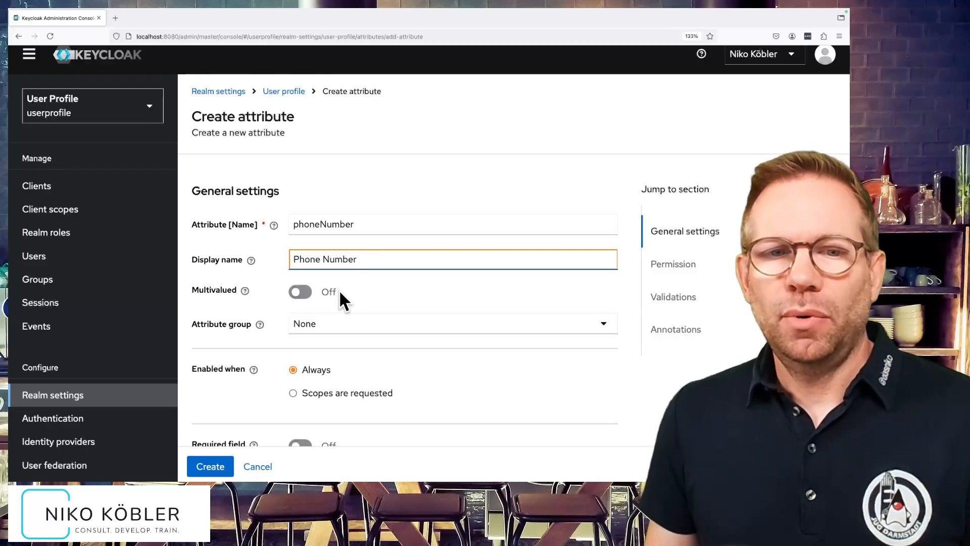
Turn on the attribute's required-field option to examine its settings, and turn it off again.
scroll(340, 293, "down", 3)
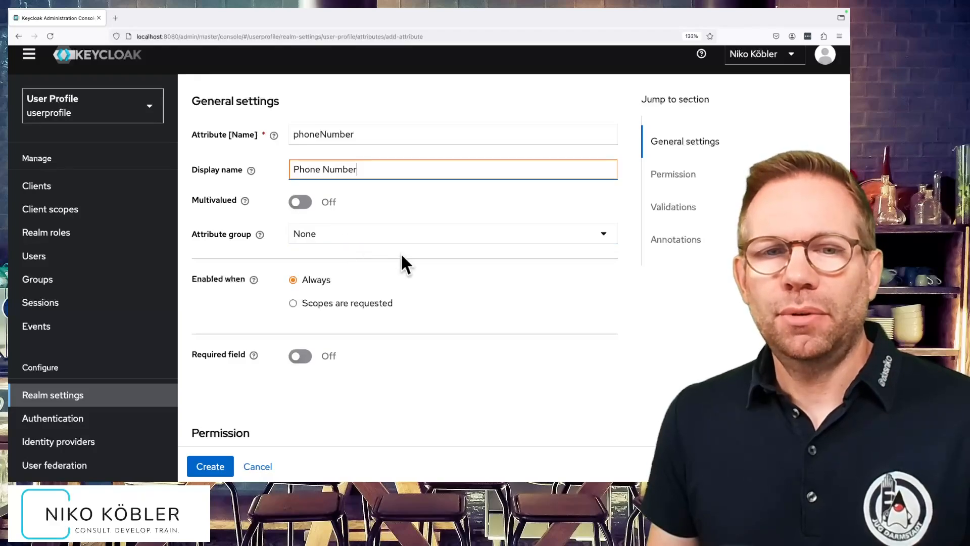
scroll(409, 265, "down", 2)
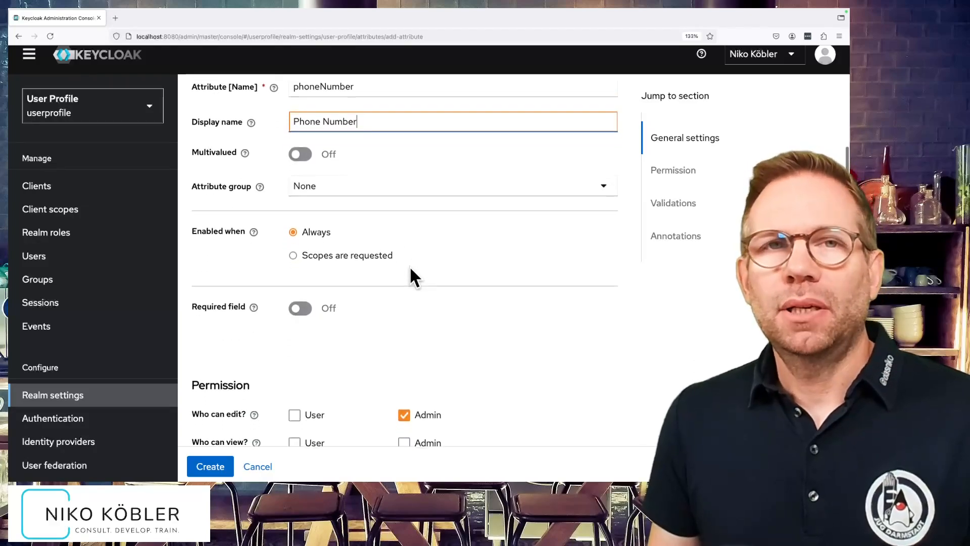
scroll(410, 265, "down", 1)
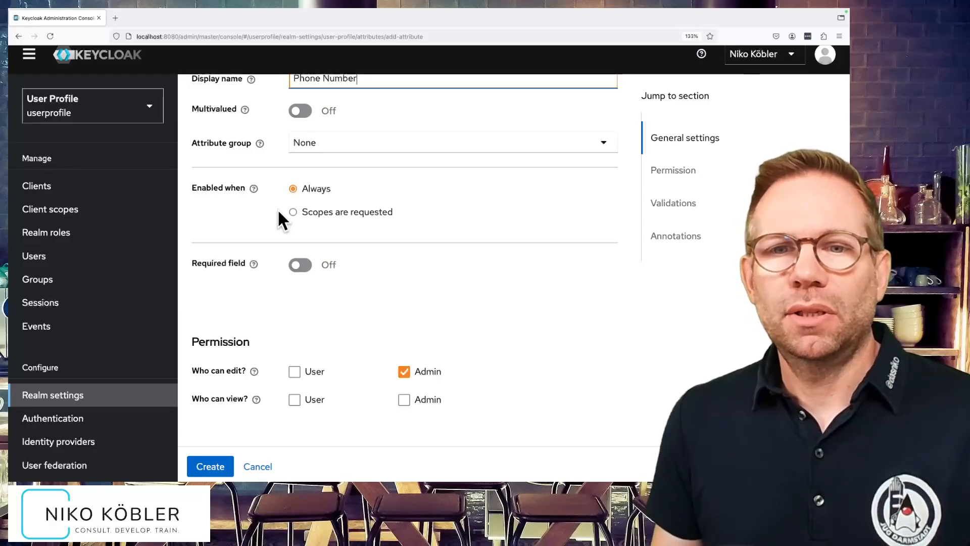
scroll(278, 212, "down", 1)
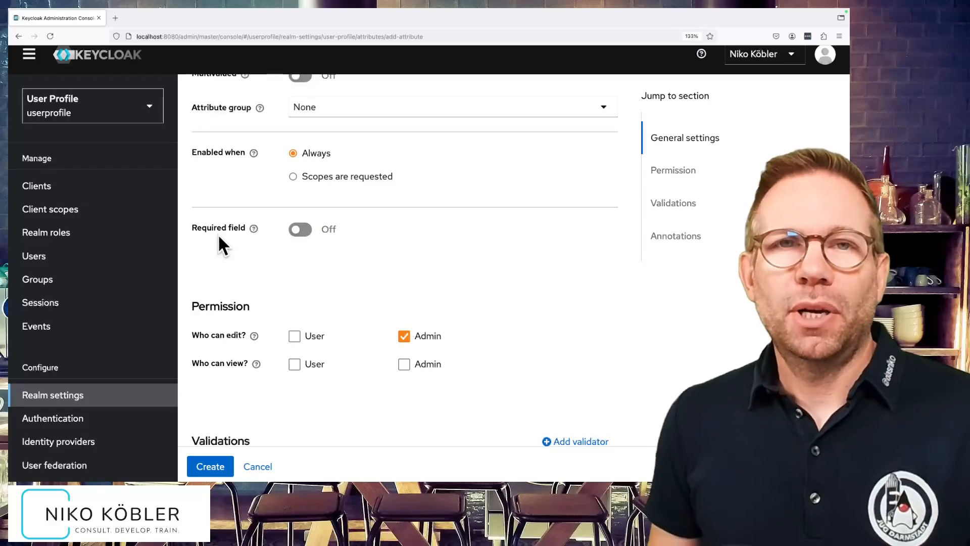
left_click(296, 233)
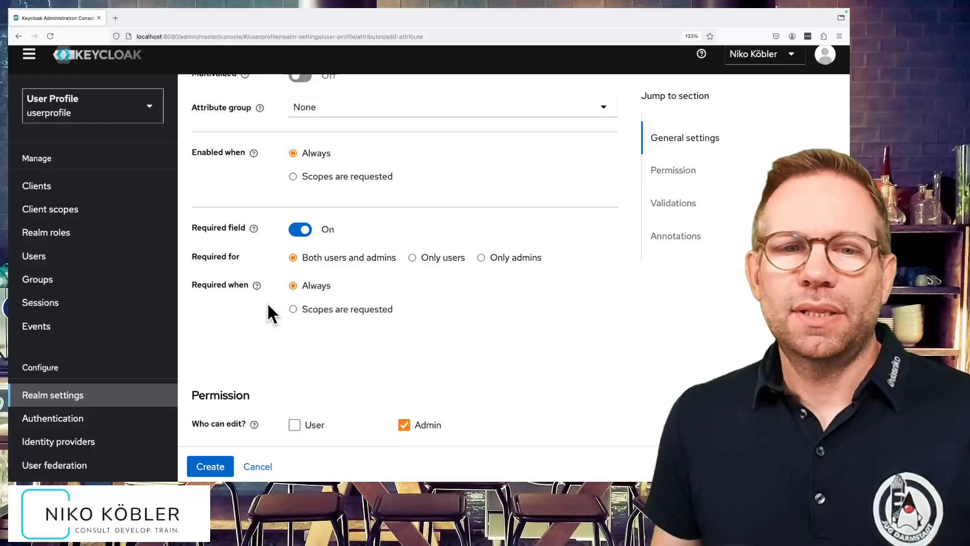
scroll(267, 306, "down", 1)
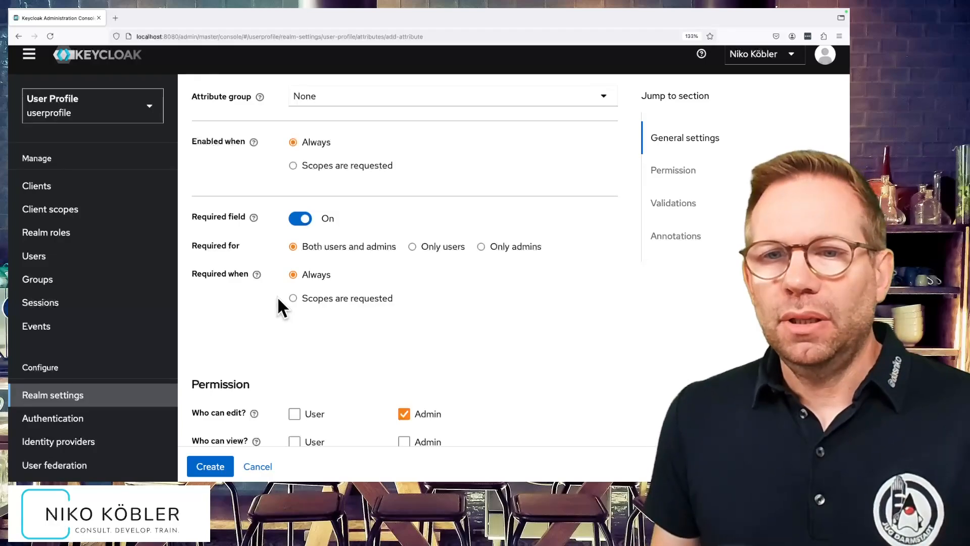
left_click(306, 221)
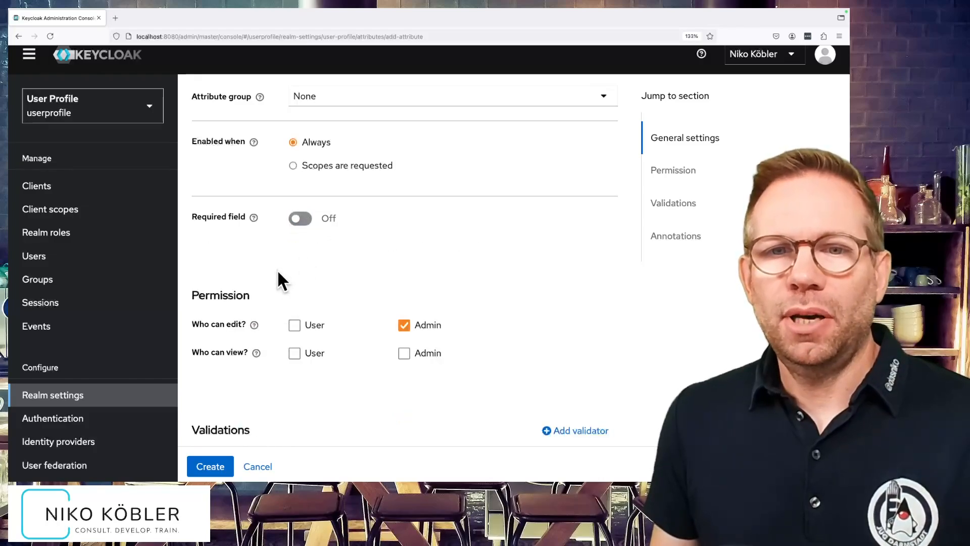
Set the attribute's permissions so that both users and admins can edit and view it.
scroll(278, 272, "down", 2)
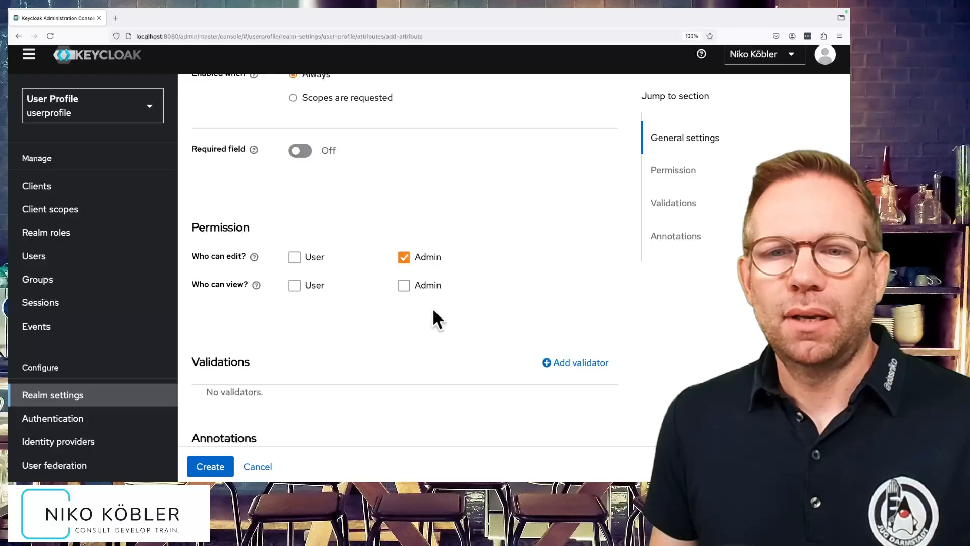
left_click(404, 286)
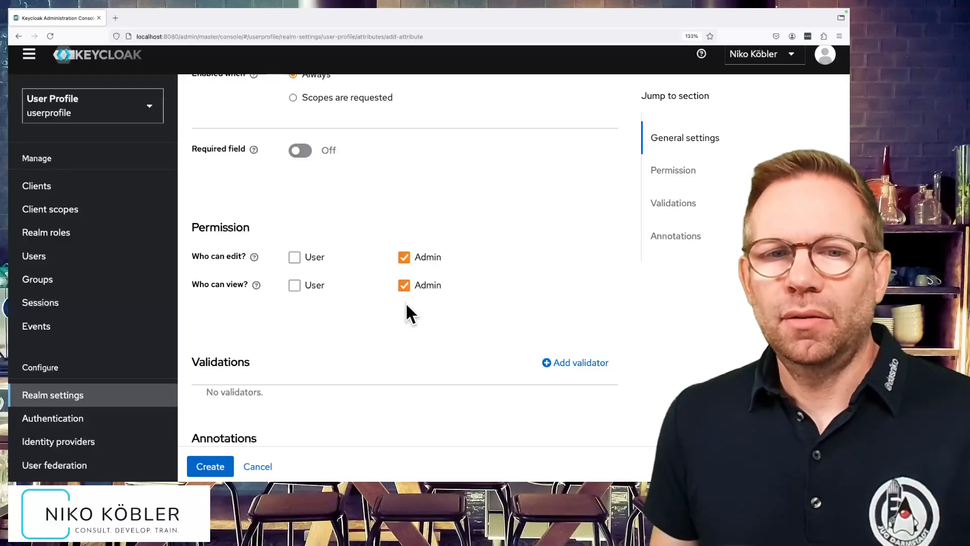
left_click(404, 287)
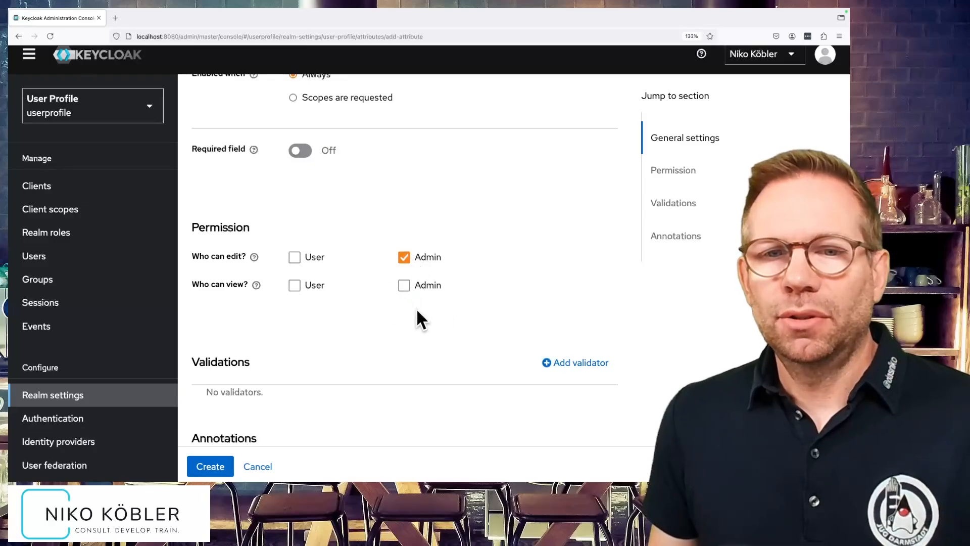
left_click(294, 258)
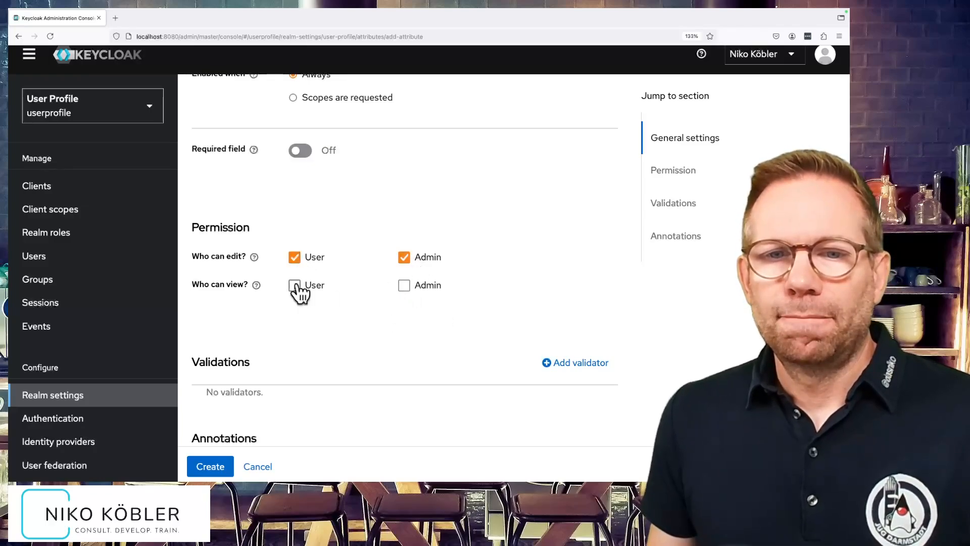
left_click(296, 286)
left_click(417, 287)
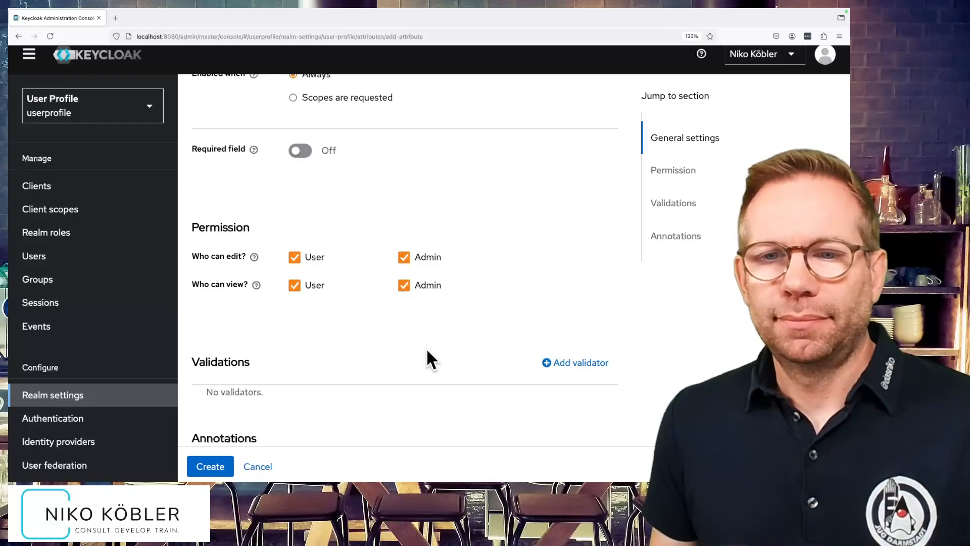
Start a new validator for the attribute and review the available validator types.
scroll(465, 345, "down", 5)
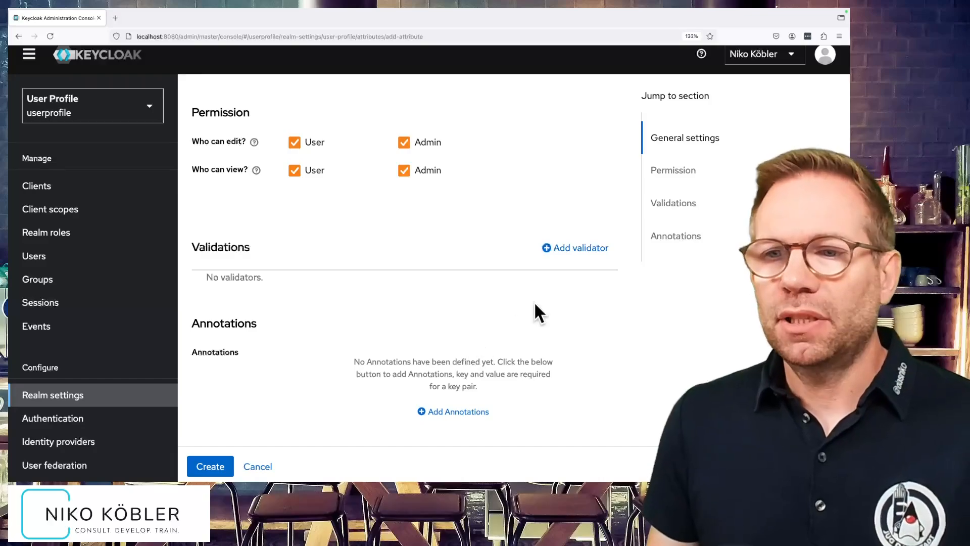
left_click(570, 249)
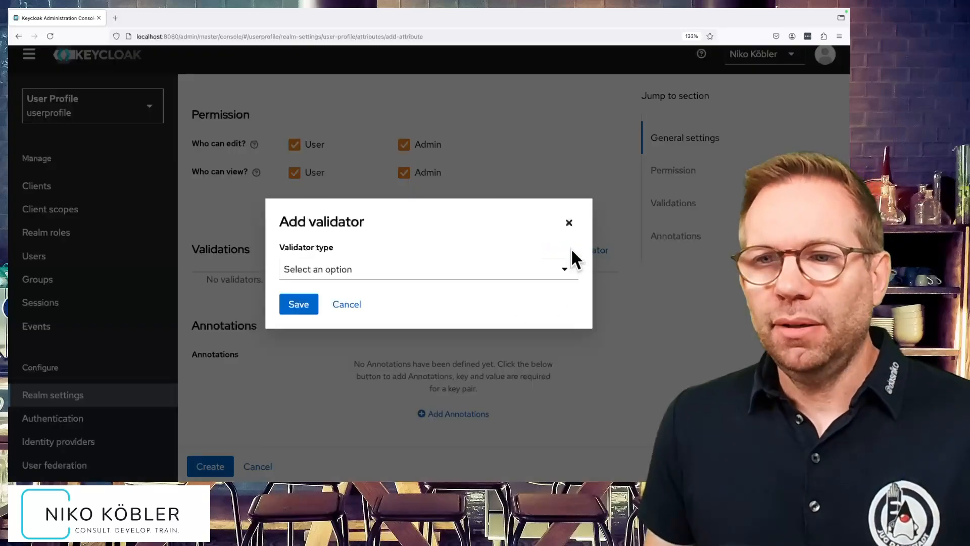
left_click(556, 271)
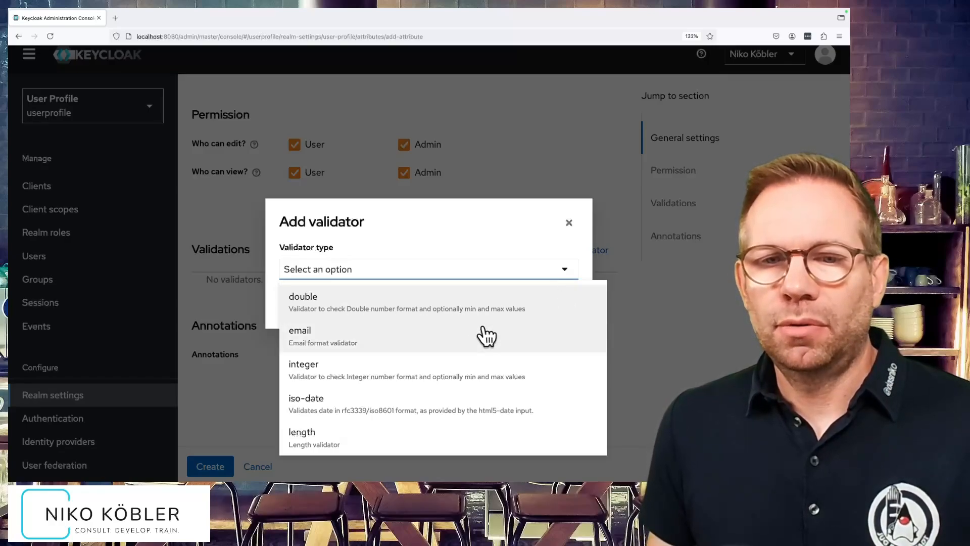
scroll(541, 347, "down", 1)
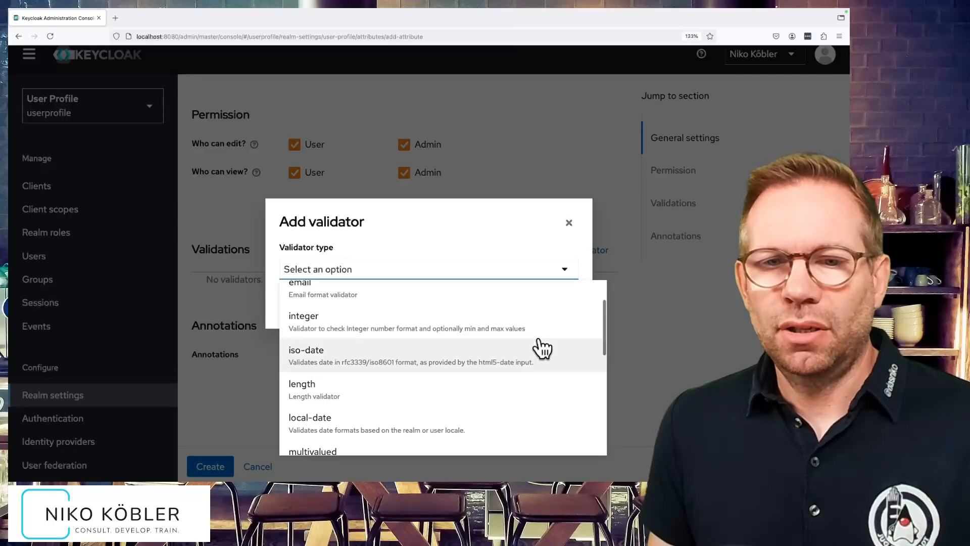
scroll(541, 347, "down", 1)
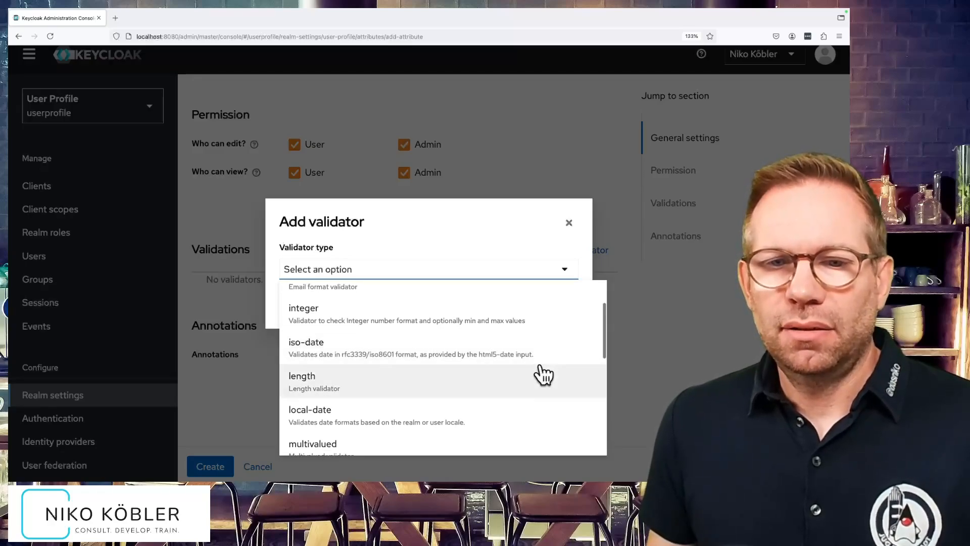
scroll(543, 374, "down", 3)
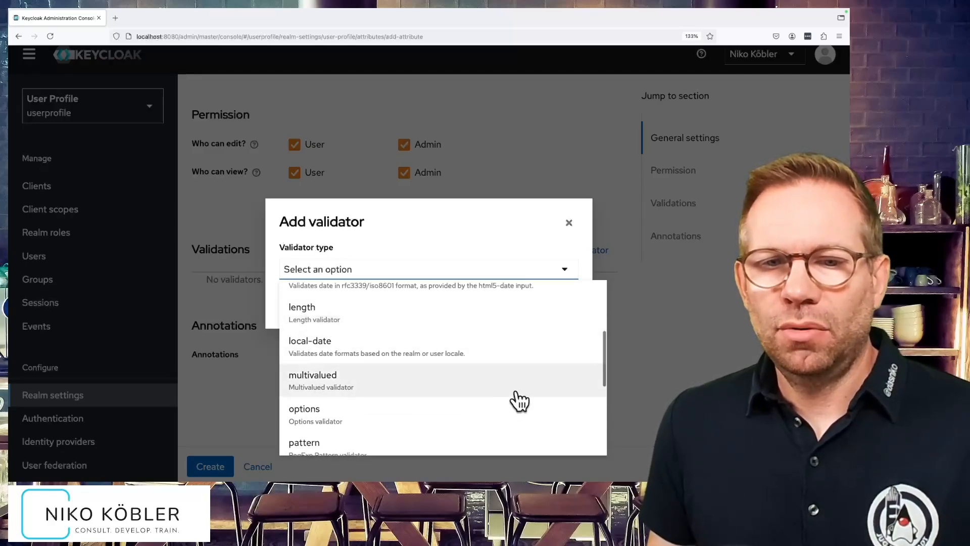
scroll(520, 399, "down", 1)
scroll(521, 399, "down", 3)
scroll(521, 399, "down", 1)
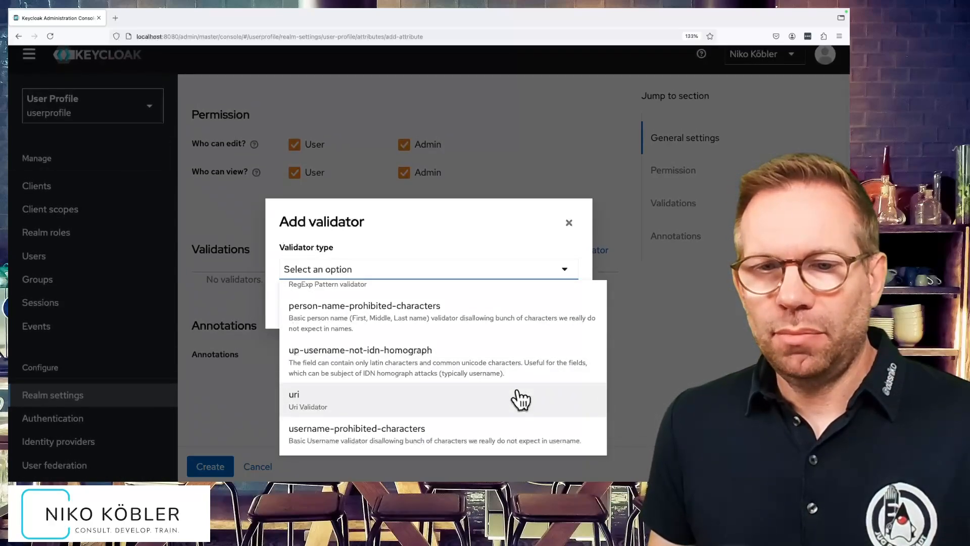
scroll(520, 399, "up", 3)
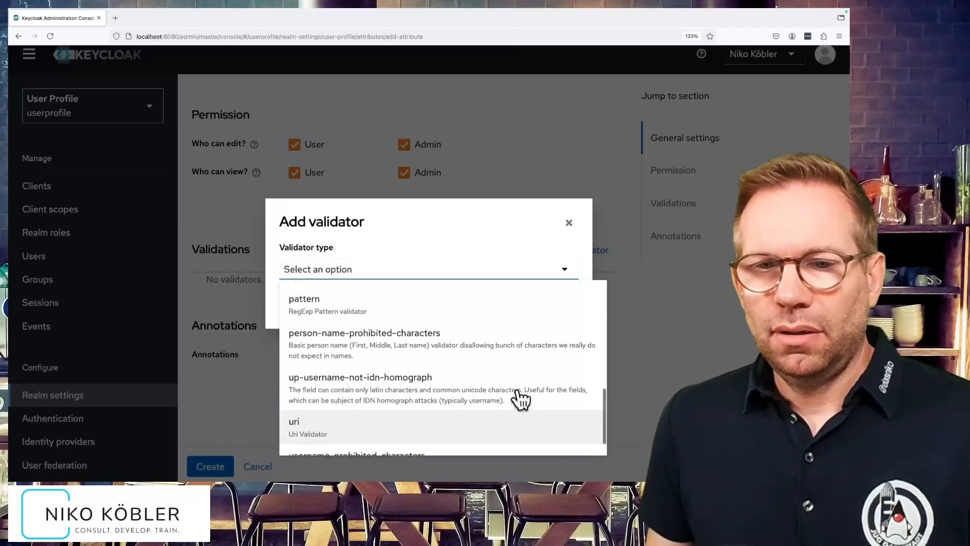
scroll(520, 399, "up", 3)
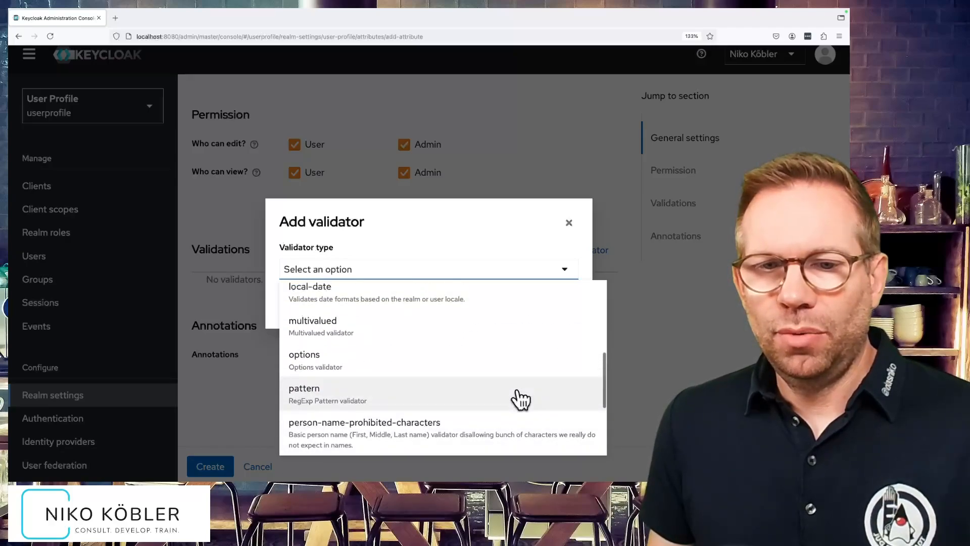
scroll(520, 400, "up", 2)
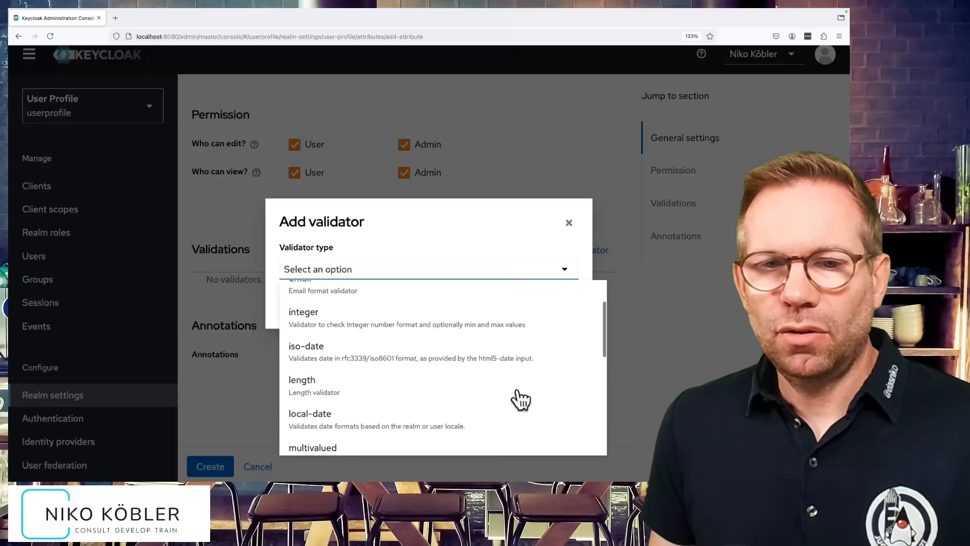
Add a length validator to the attribute with a minimum length of 3 and a maximum length of 8.
left_click(318, 391)
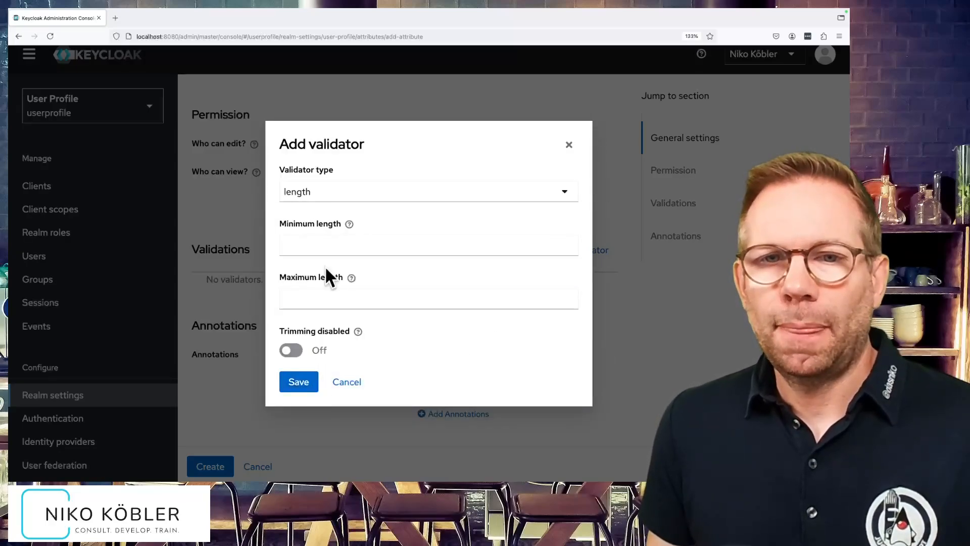
left_click(330, 247)
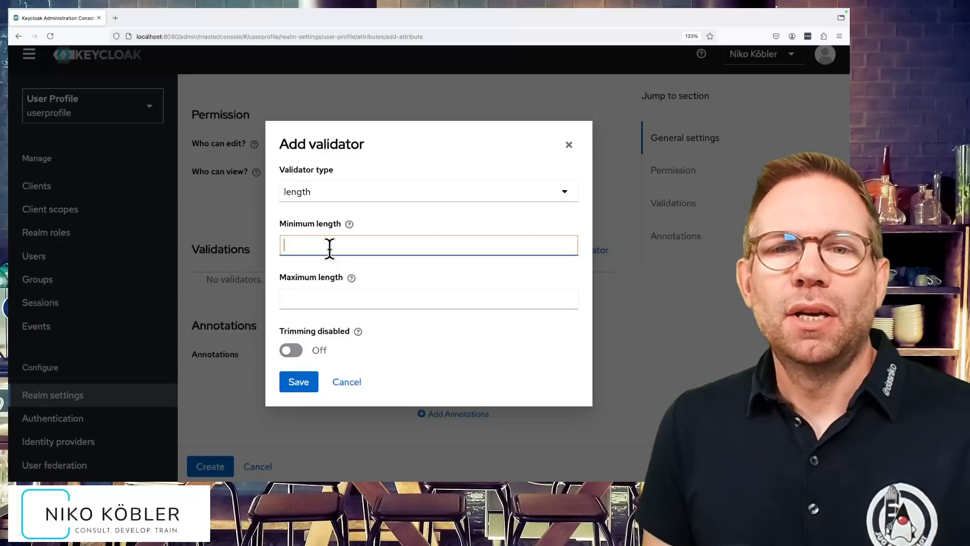
type("3")
left_click(315, 302)
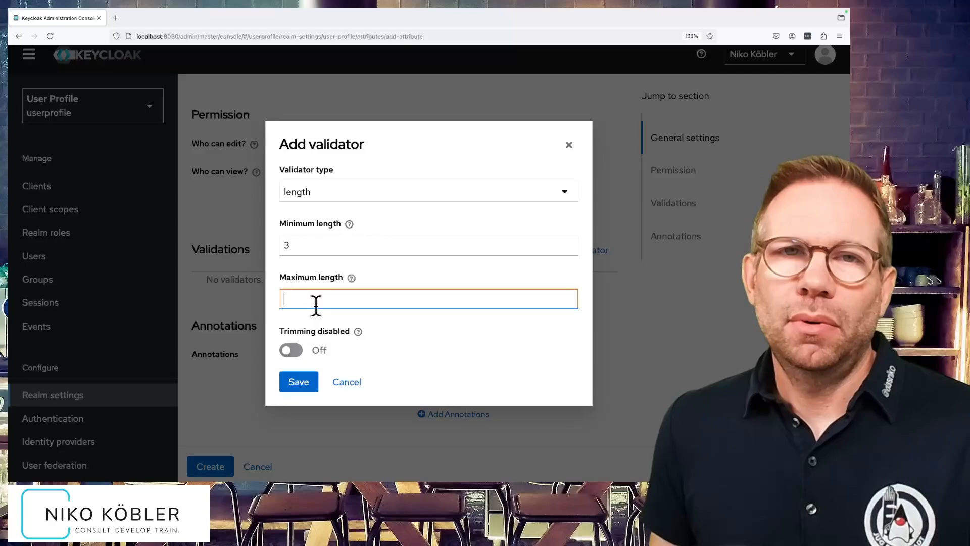
type("8")
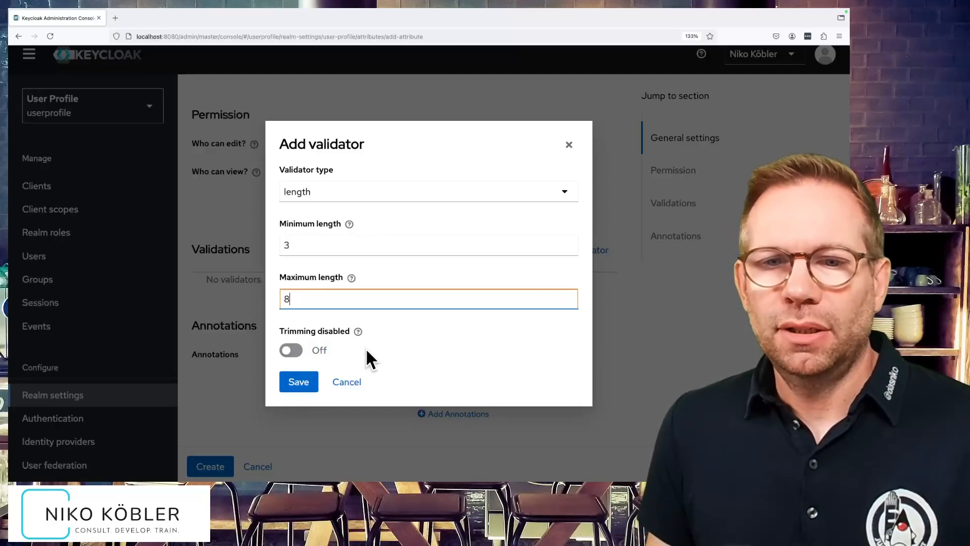
left_click(300, 382)
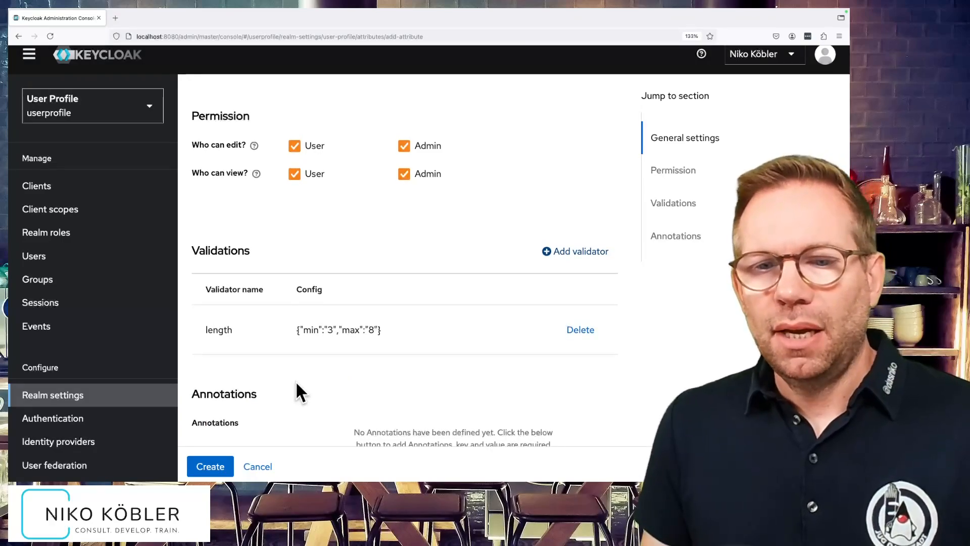
Add an inputType annotation with the value html5-tel and create the attribute.
scroll(296, 380, "down", 2)
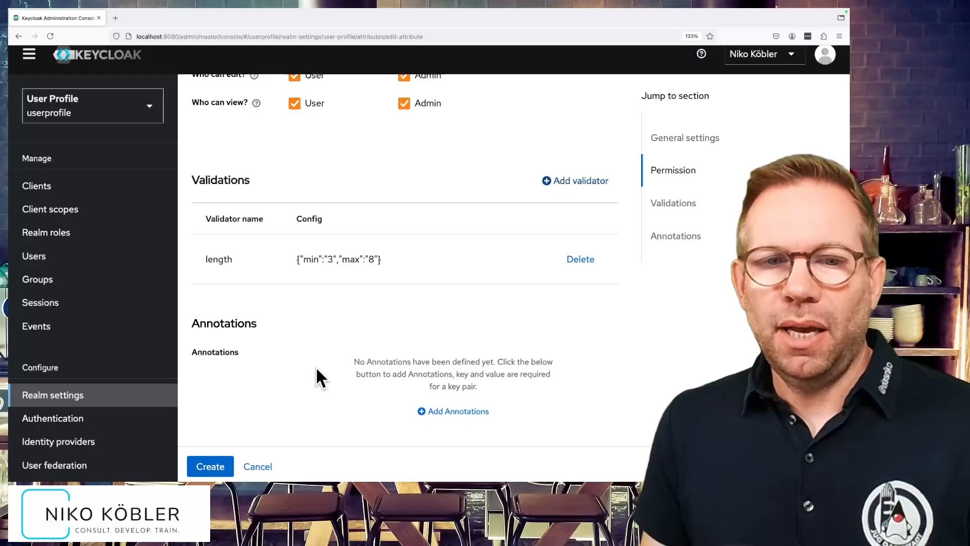
left_click(475, 412)
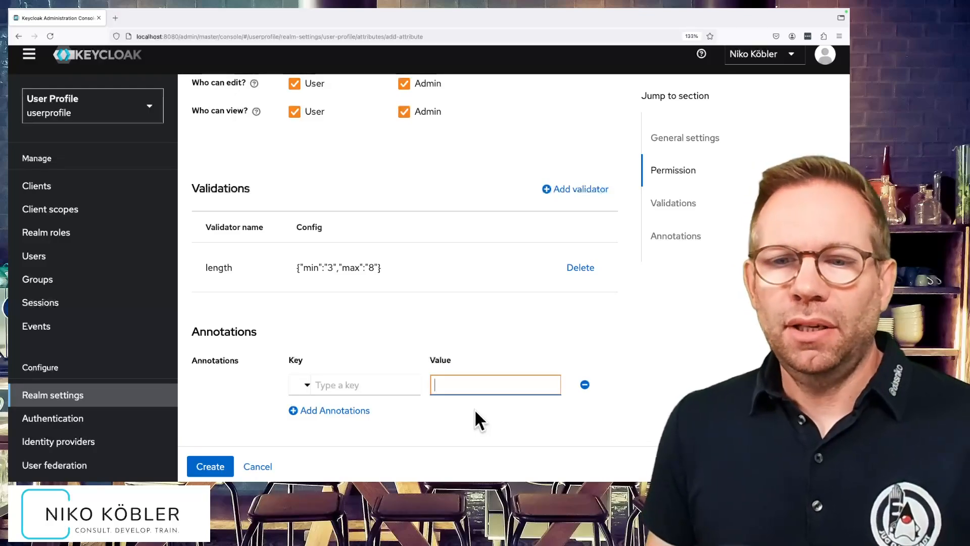
left_click(308, 387)
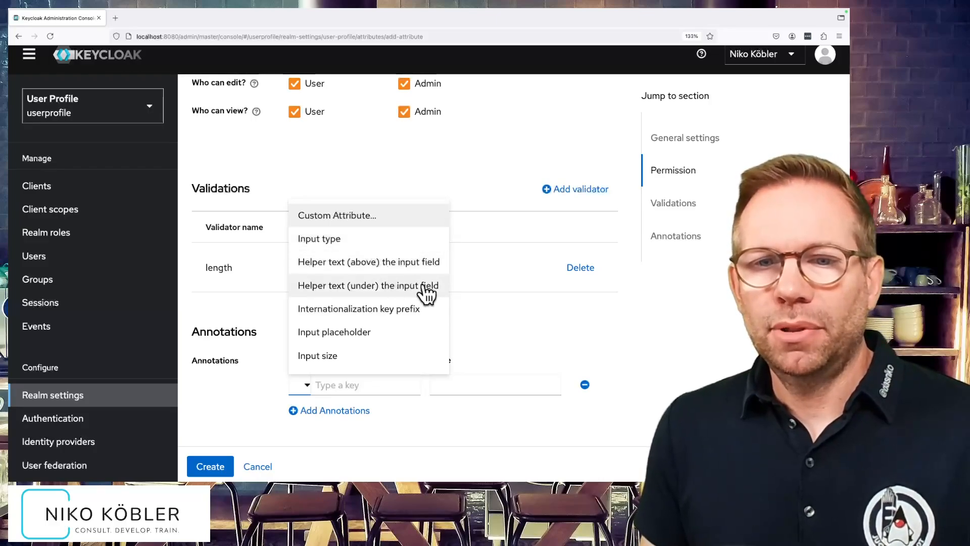
scroll(404, 323, "down", 4)
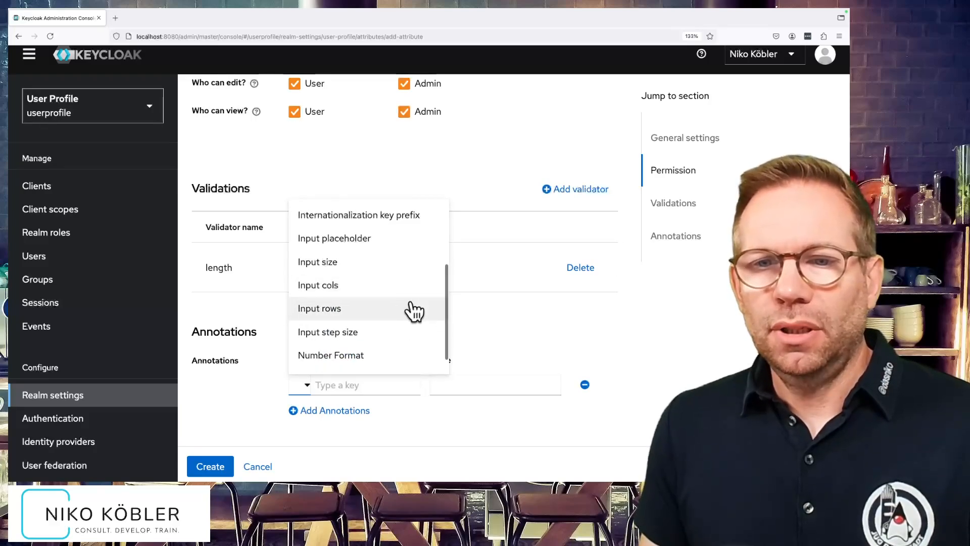
scroll(412, 310, "up", 4)
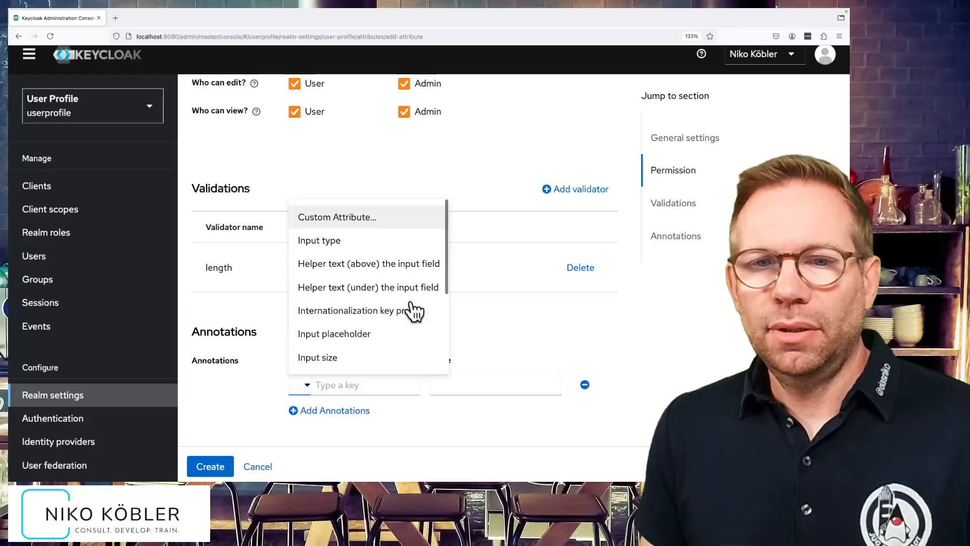
left_click(370, 238)
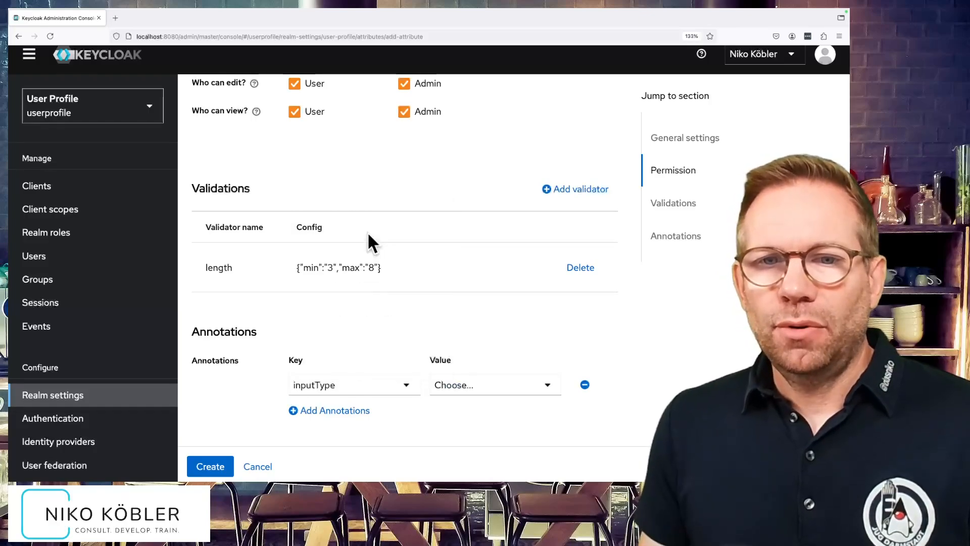
left_click(548, 388)
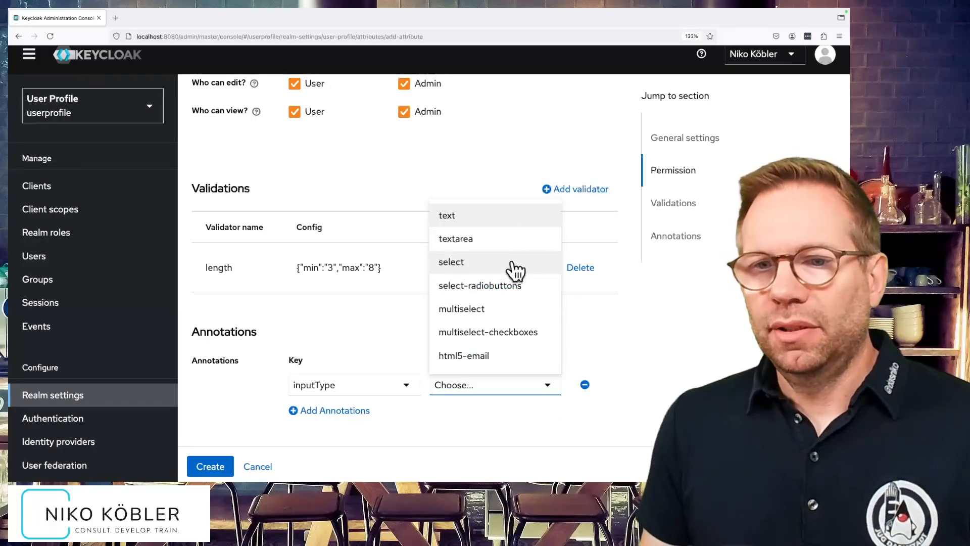
scroll(538, 306, "down", 3)
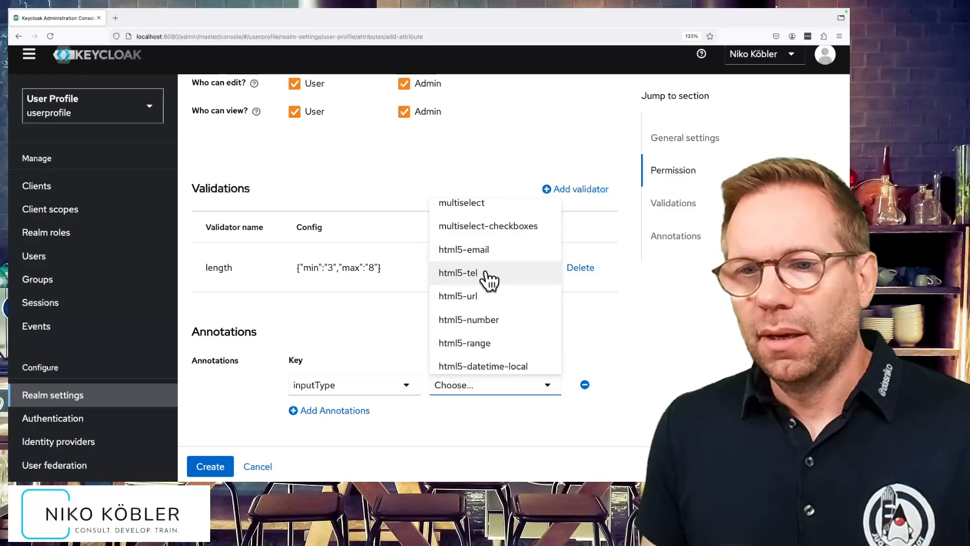
left_click(486, 273)
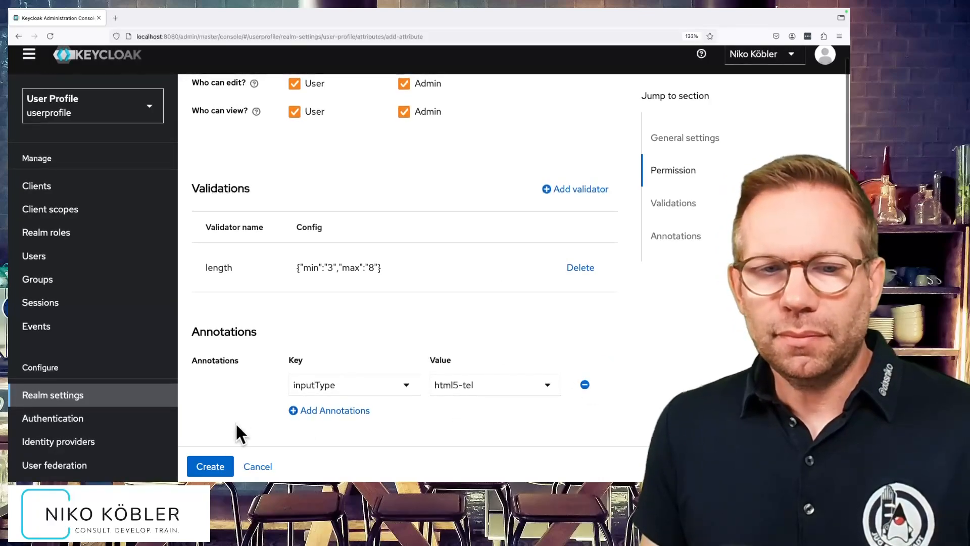
left_click(222, 464)
scroll(497, 320, "down", 1)
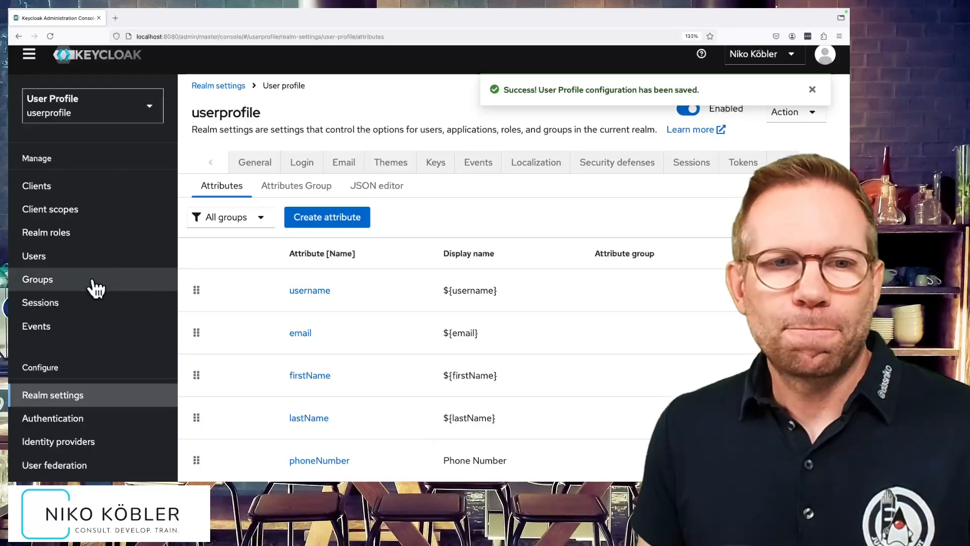
Open the realm's existing user and try to save a phone number of only two digits to test the length validation.
left_click(82, 259)
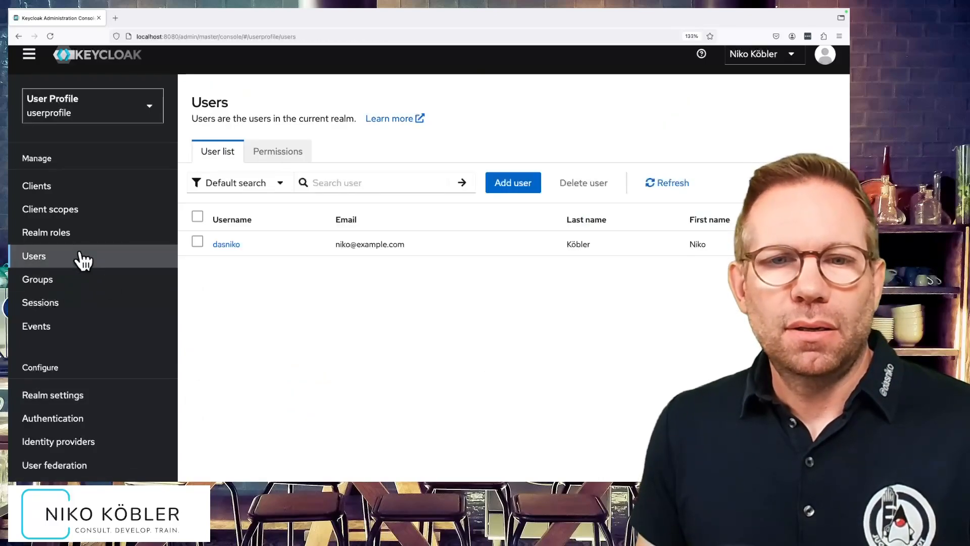
left_click(227, 246)
scroll(408, 355, "down", 3)
scroll(408, 355, "down", 1)
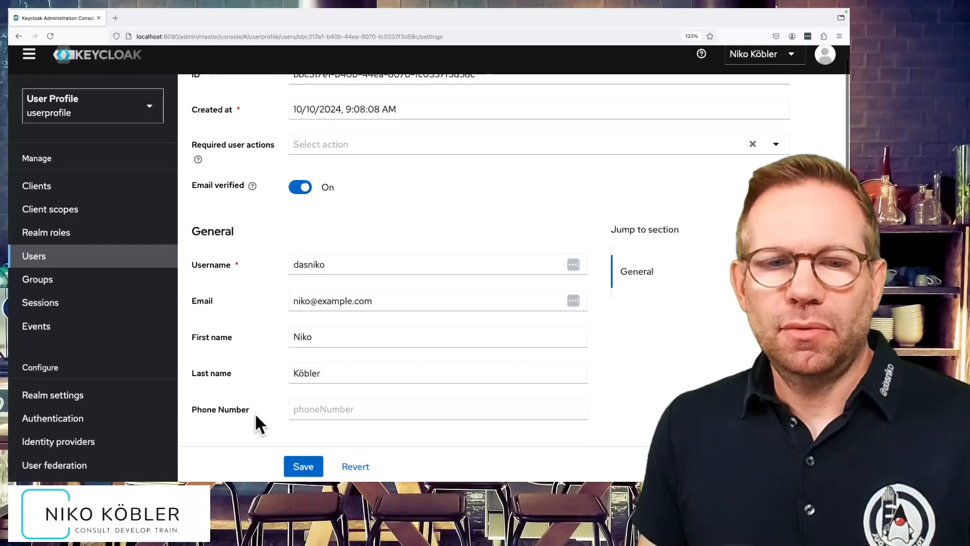
left_click(328, 409)
type("12")
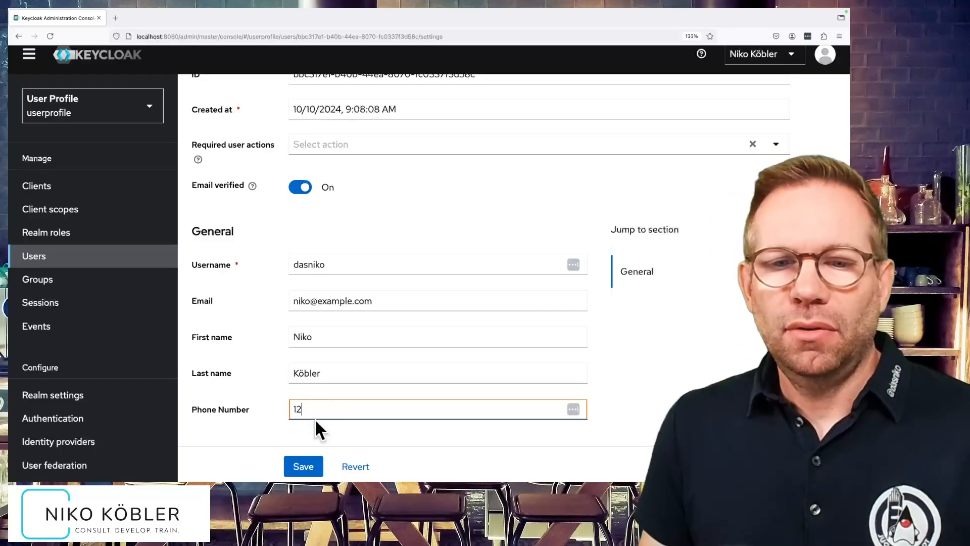
left_click(307, 467)
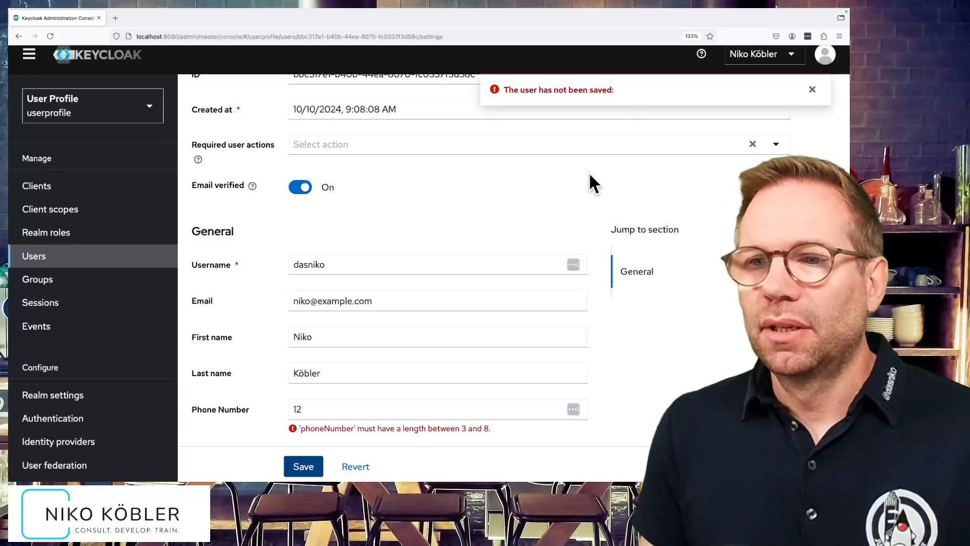
Clear the user's phone number and save the user with the field empty.
left_click_drag(302, 428, 495, 434)
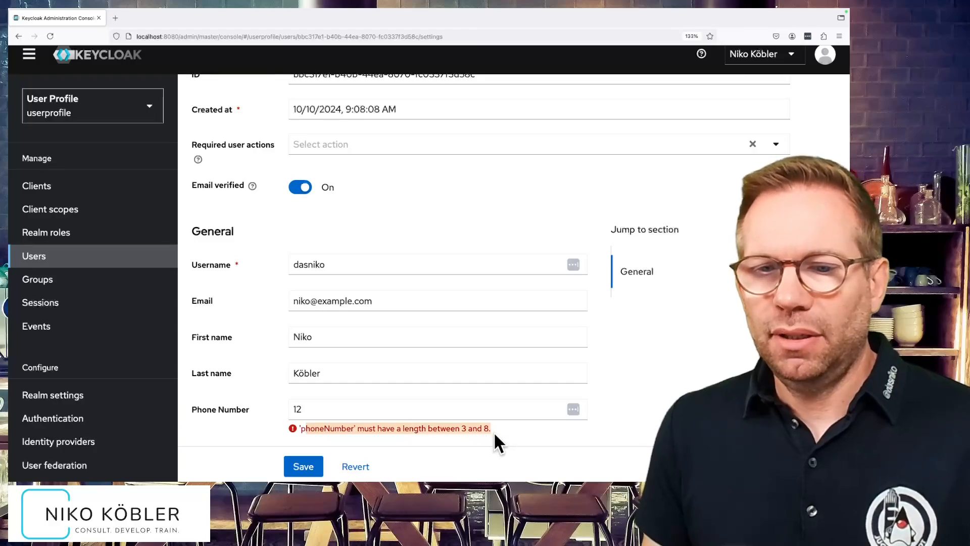
left_click(501, 433)
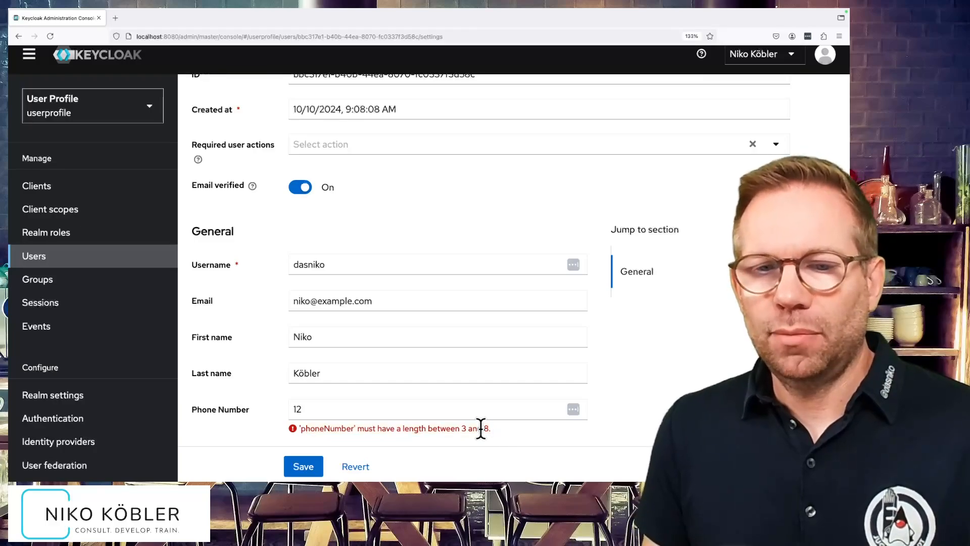
left_click(313, 411)
left_click_drag(317, 410, 273, 413)
key("BackSpace")
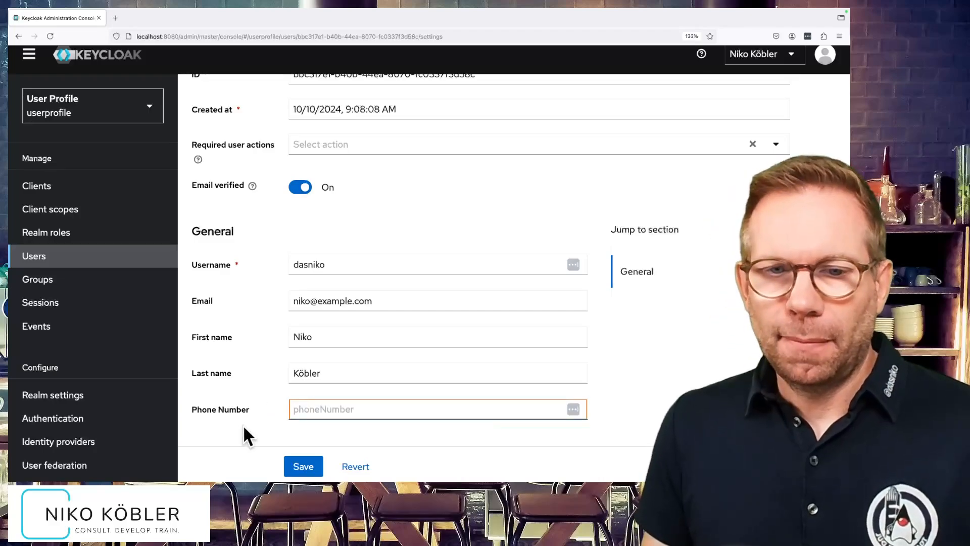
left_click(303, 467)
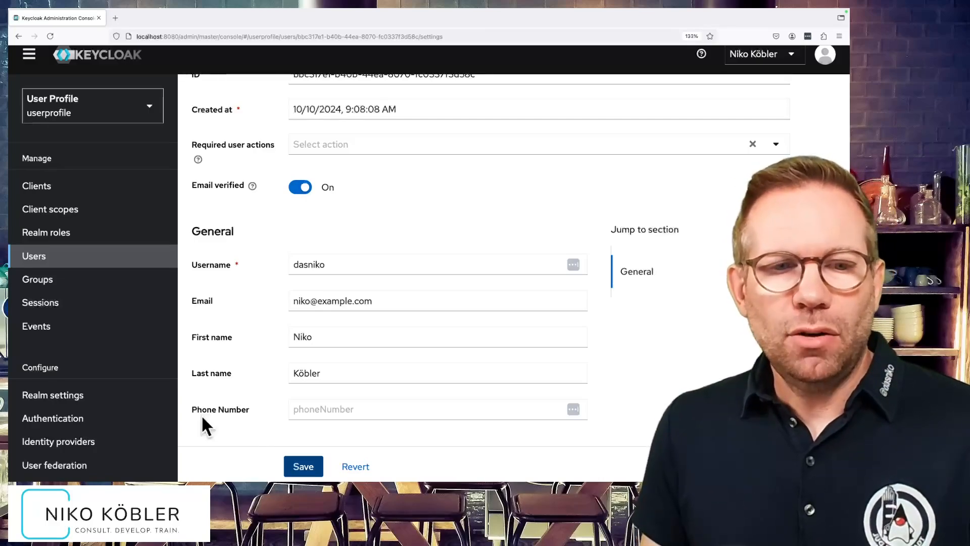
Return to the user profile attribute list in the realm settings.
left_click(92, 402)
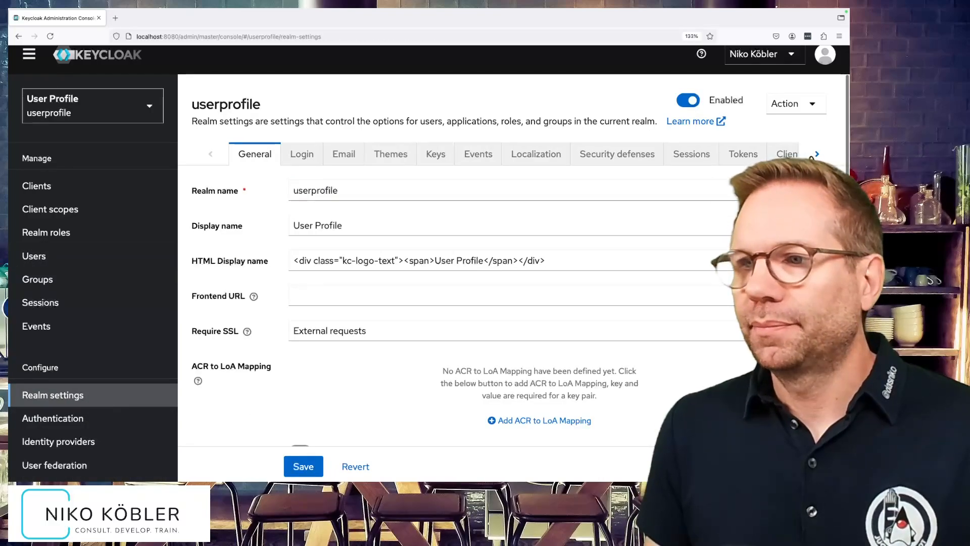
left_click(817, 154)
left_click(681, 157)
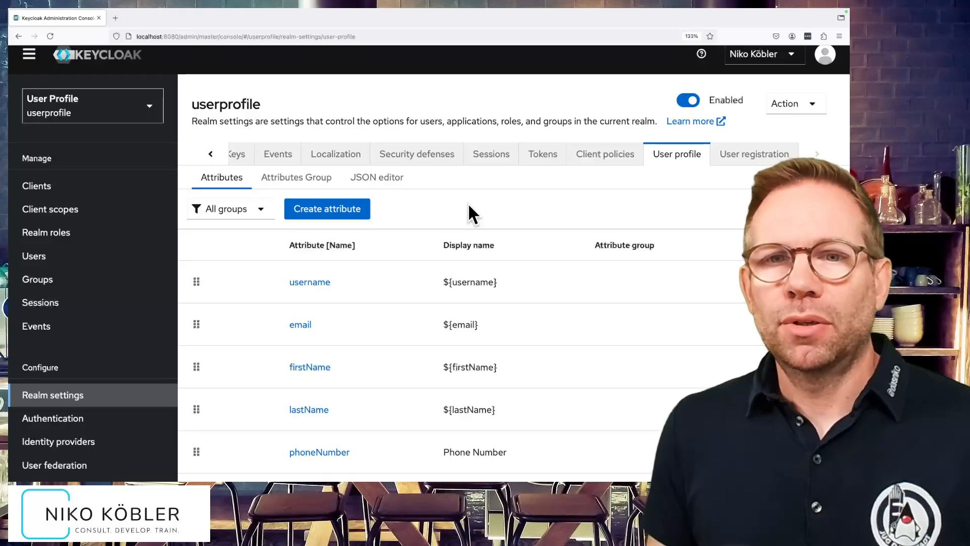
Create an attributes group named personal with the display name "Personal Data" and the display description "...description..".
left_click(303, 179)
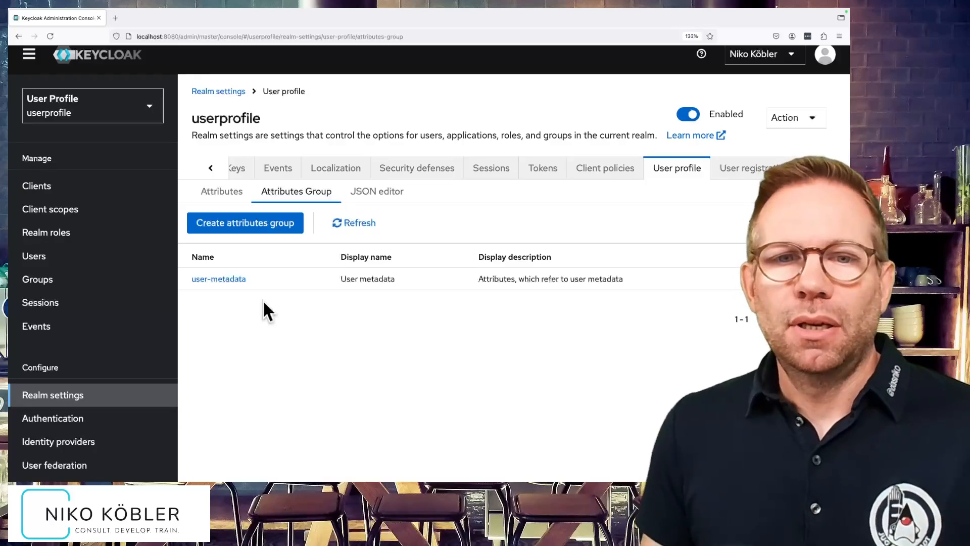
left_click(260, 228)
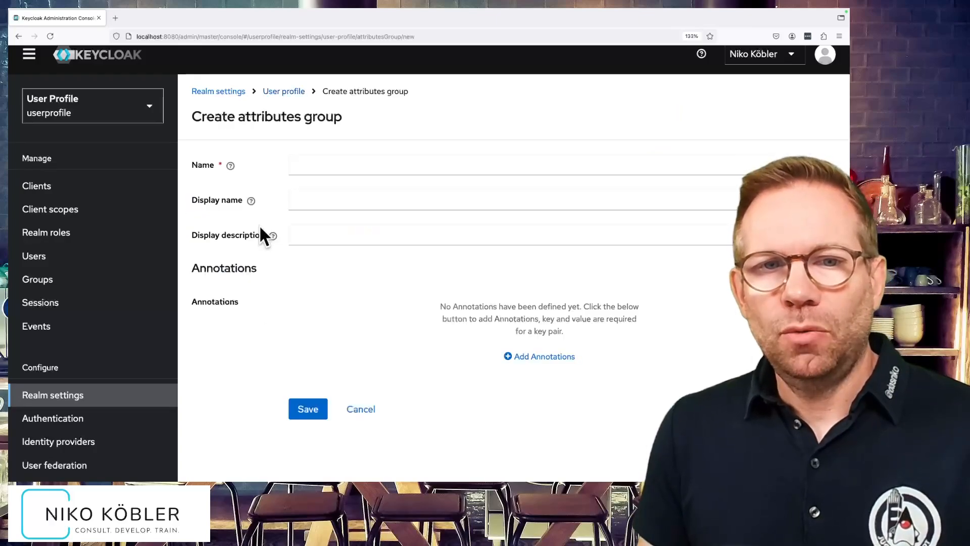
left_click(317, 166)
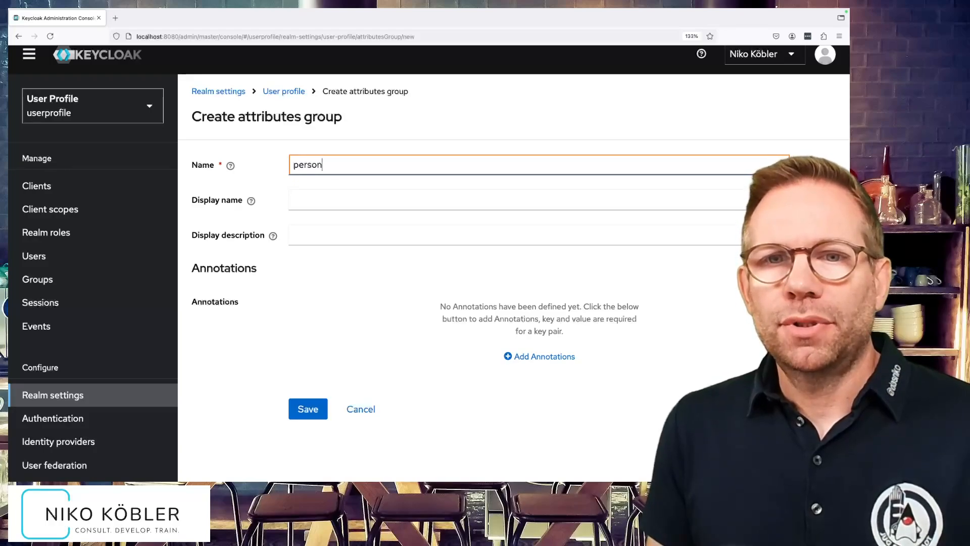
left_click(317, 198)
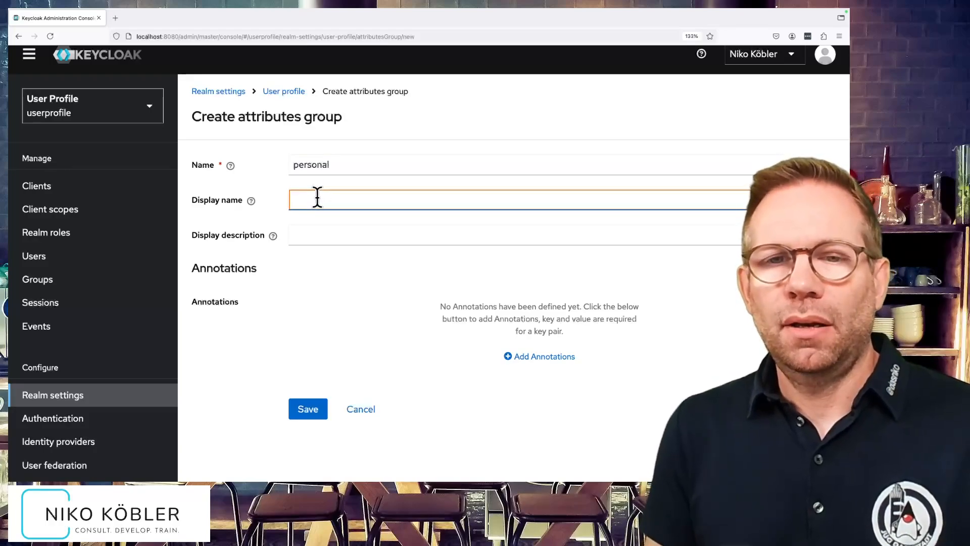
type("Personal Data")
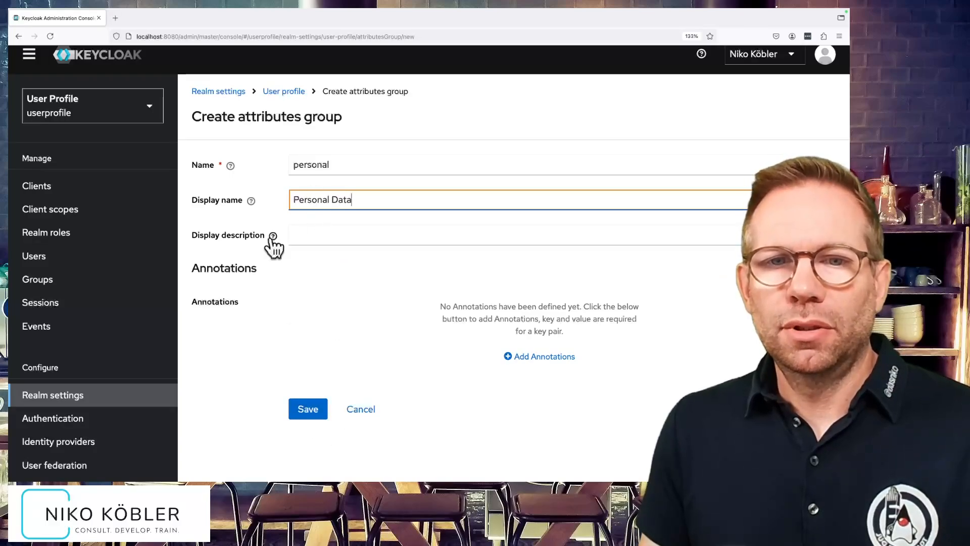
left_click(335, 232)
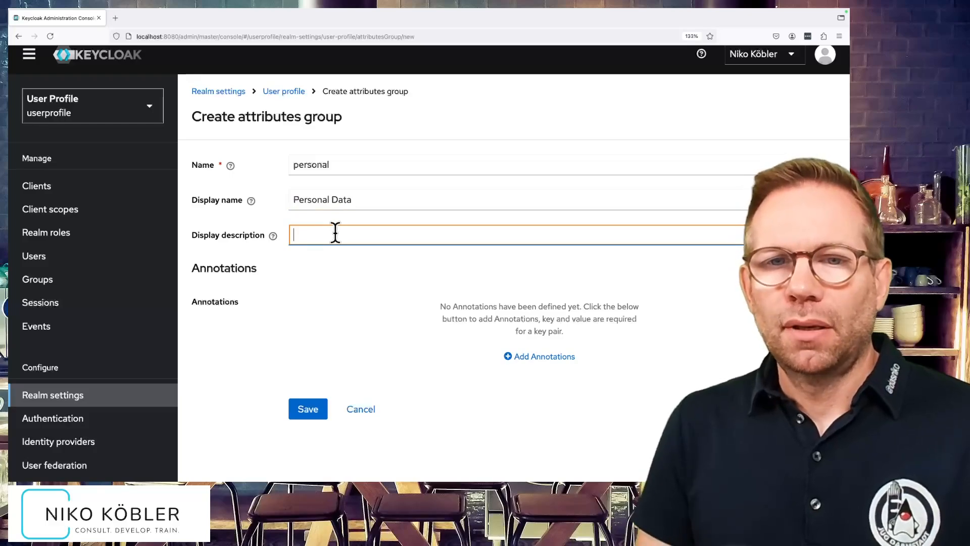
type("...description...")
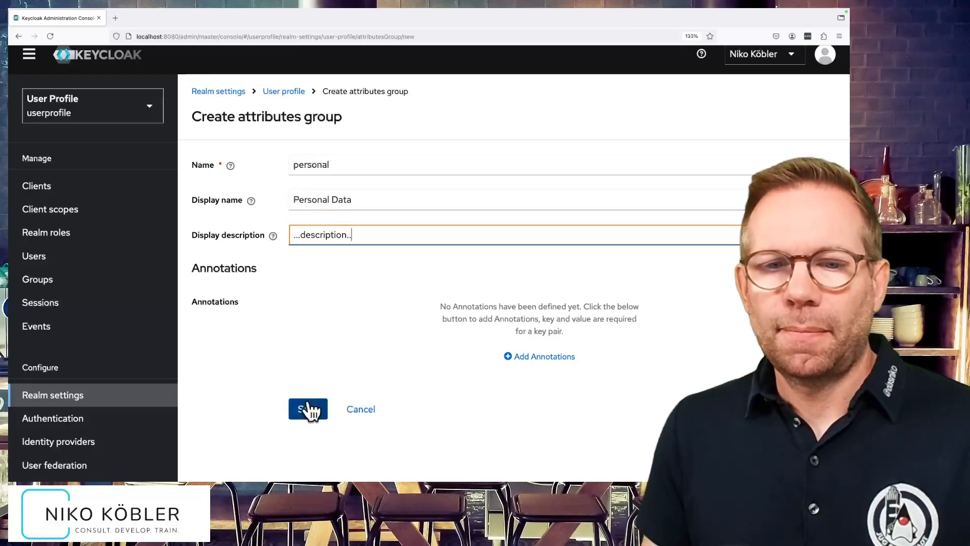
left_click(308, 408)
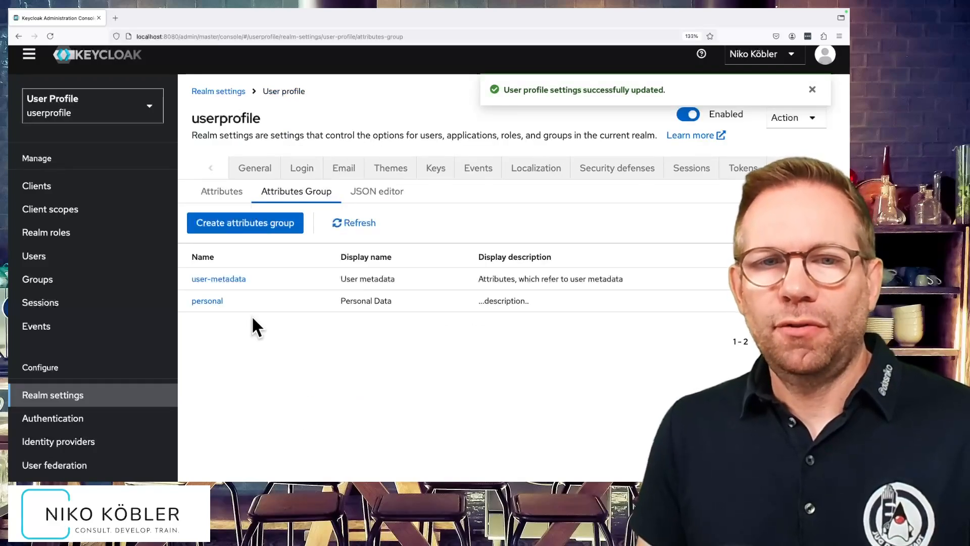
Open the phoneNumber attribute for editing and assign it to the personal attribute group.
left_click(225, 194)
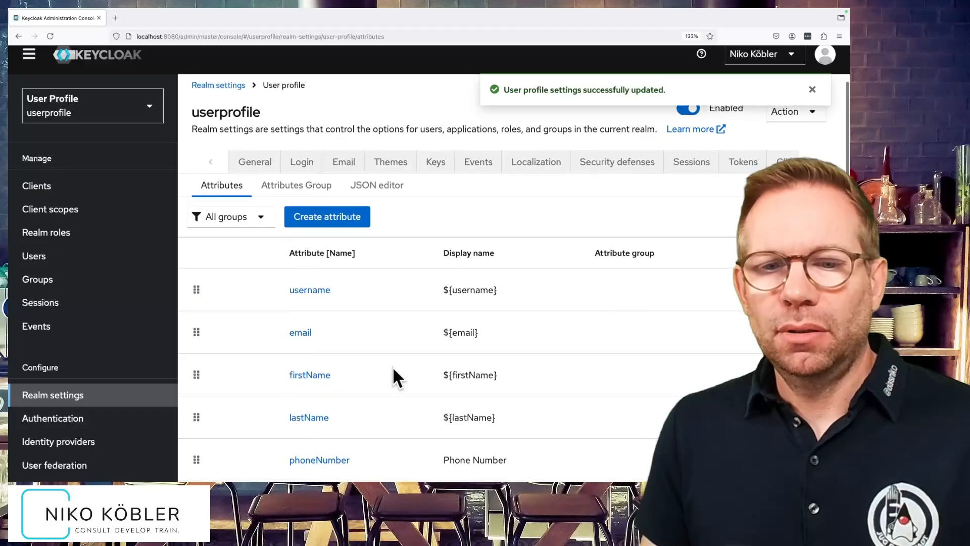
left_click(335, 465)
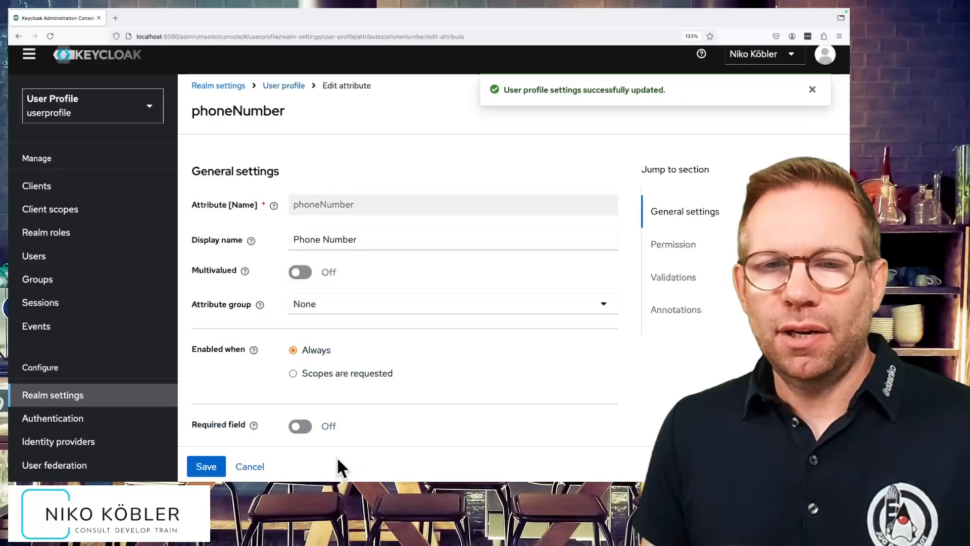
left_click(334, 306)
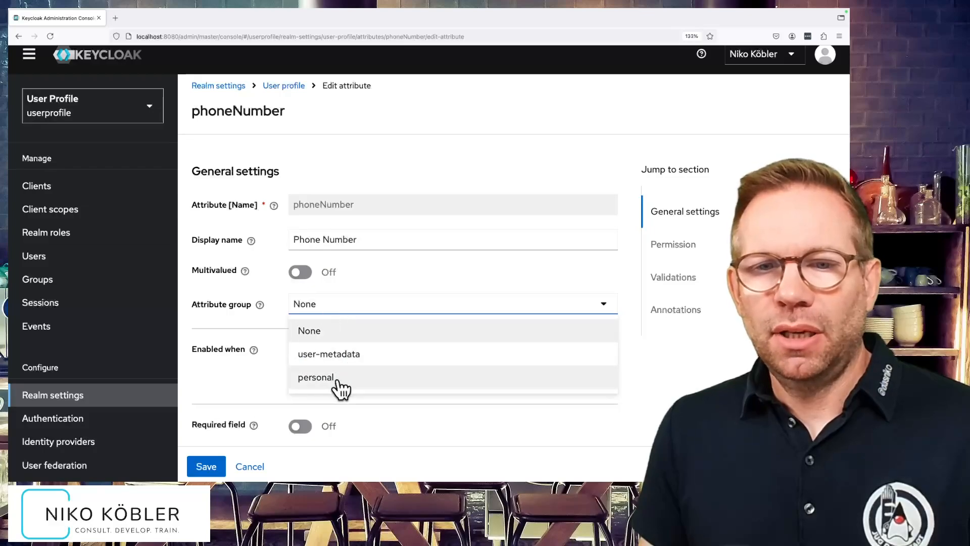
left_click(336, 383)
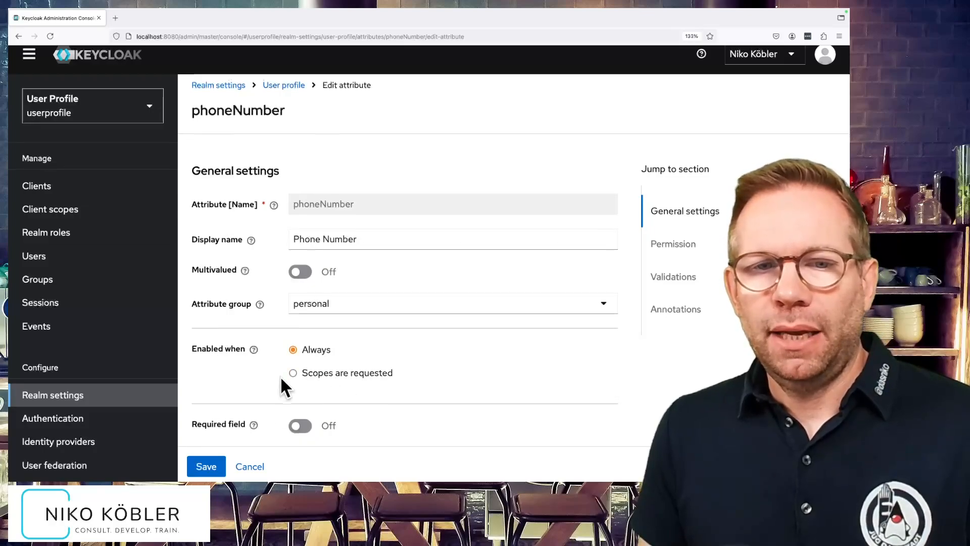
Make phoneNumber a required field for only users, always, and save the attribute.
scroll(282, 385, "down", 2)
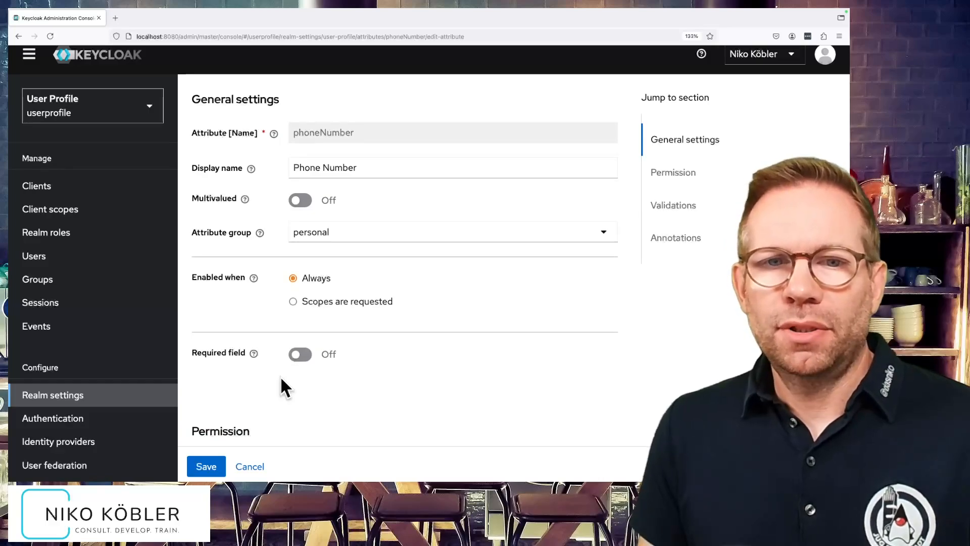
scroll(284, 376, "down", 1)
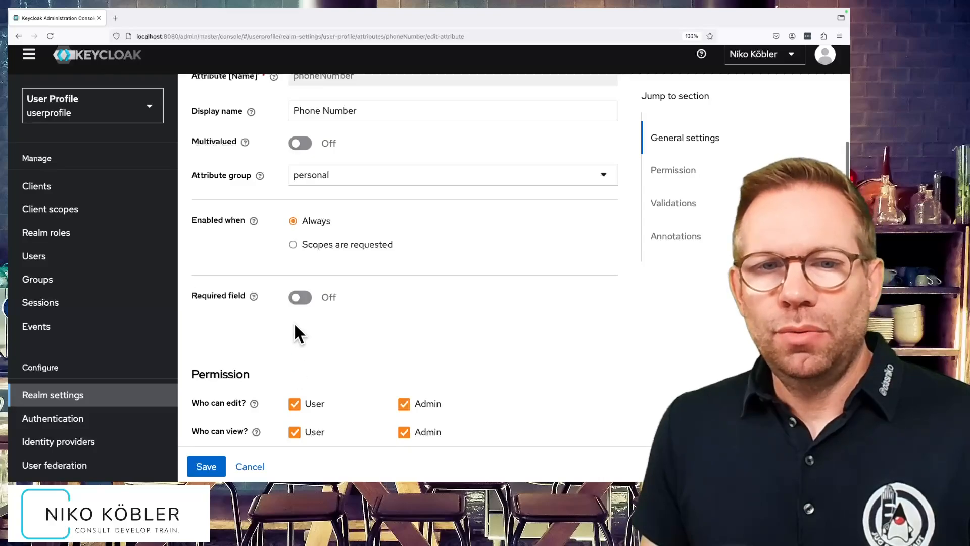
left_click(300, 298)
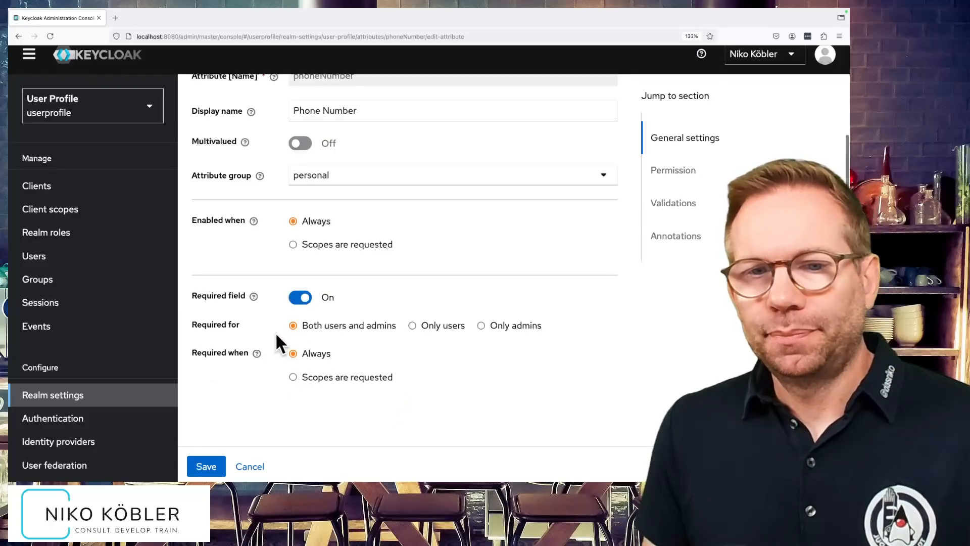
left_click(445, 328)
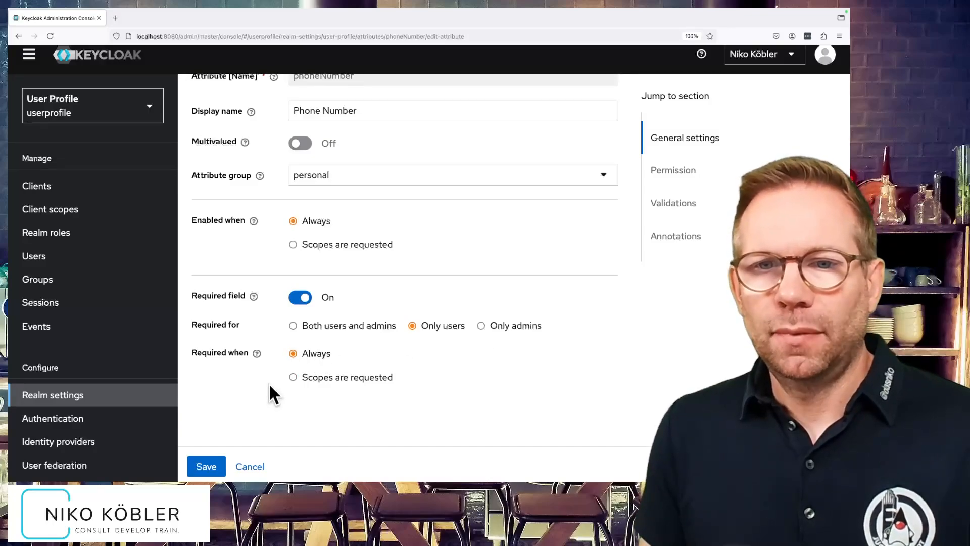
scroll(269, 383, "down", 1)
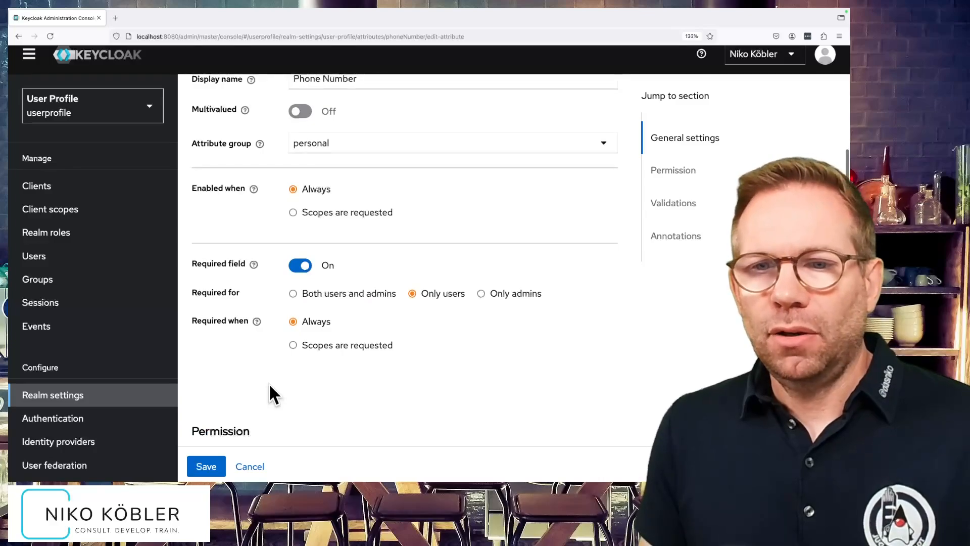
left_click(206, 466)
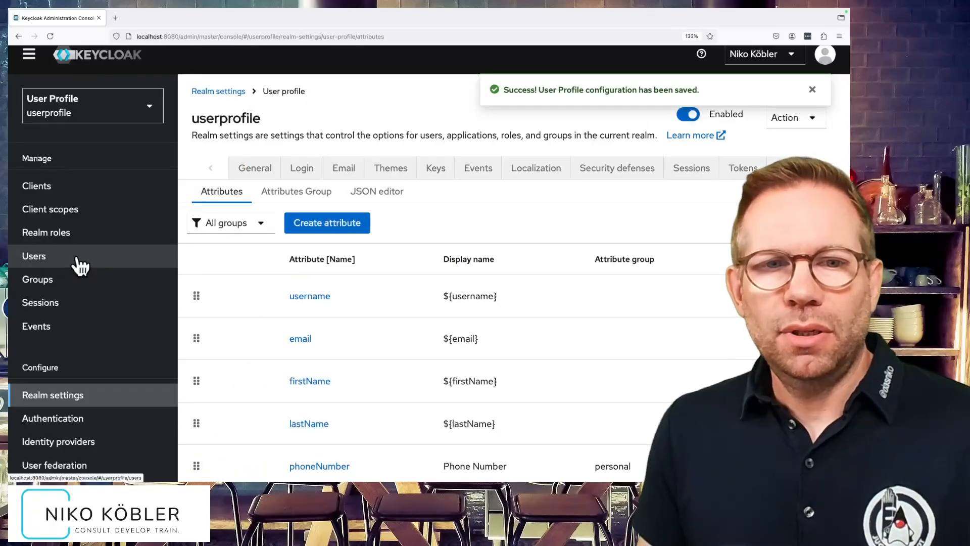
Open the realm's existing user and examine how the phone number is grouped and whether it is marked as required.
left_click(120, 262)
left_click(237, 245)
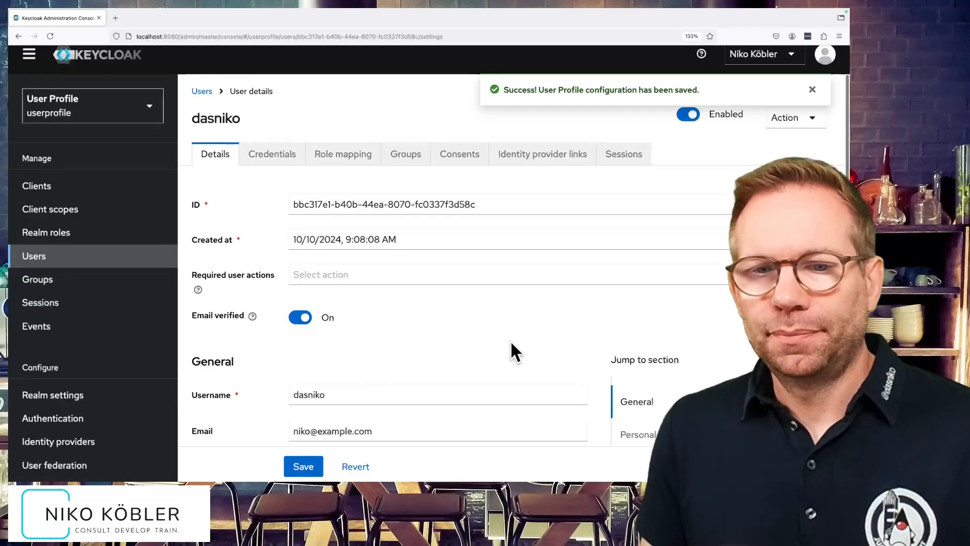
scroll(510, 349, "down", 4)
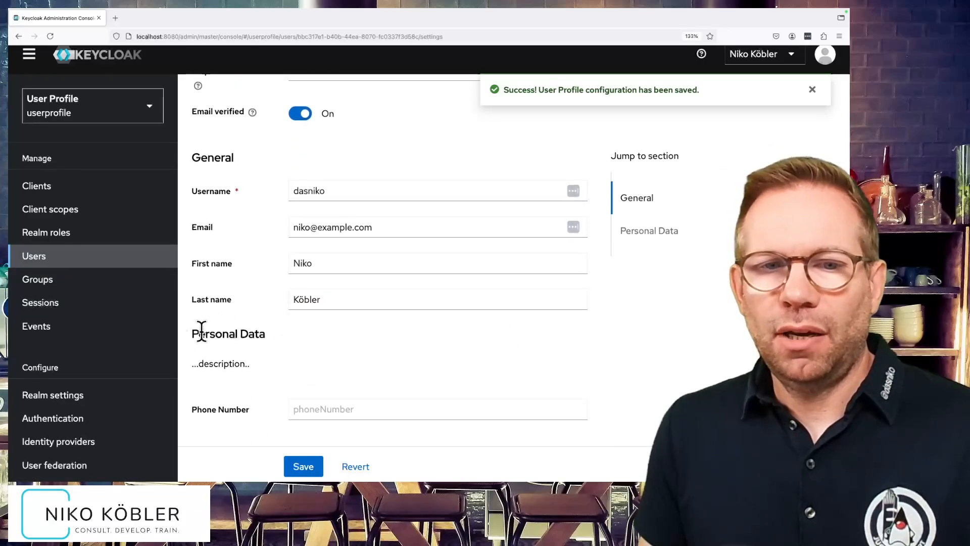
left_click_drag(191, 332, 271, 333)
left_click_drag(197, 364, 256, 366)
left_click(256, 366)
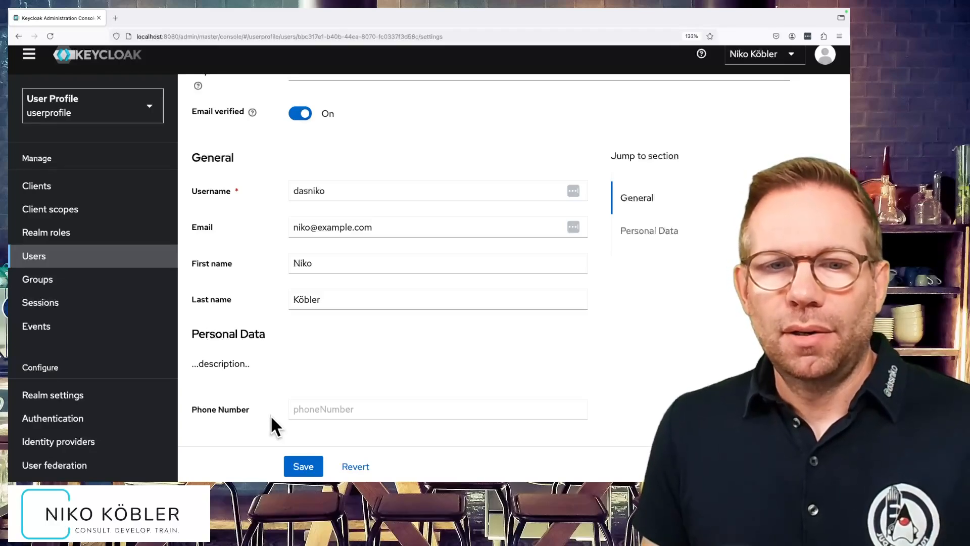
Open the account-console client's home URL and sign in with the existing user's username and account password.
left_click(95, 196)
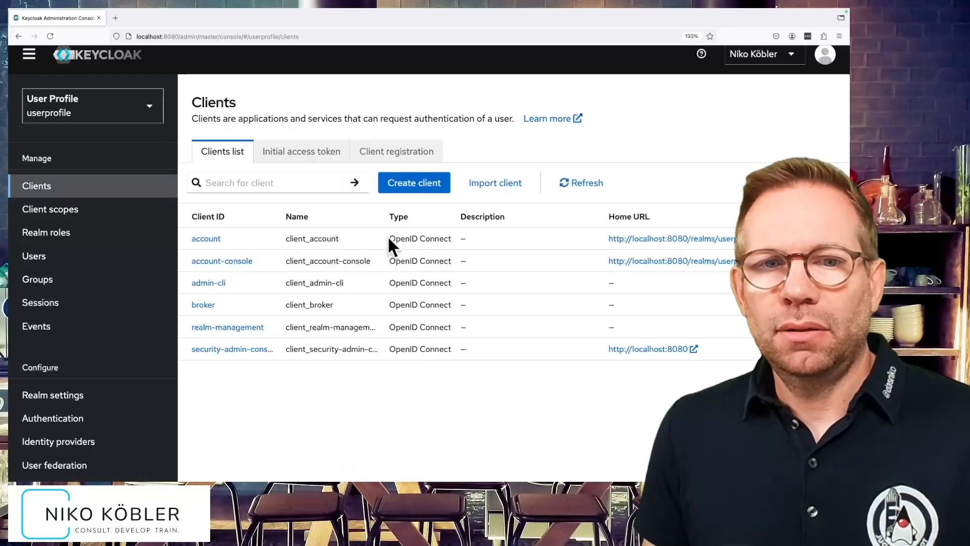
left_click(652, 260)
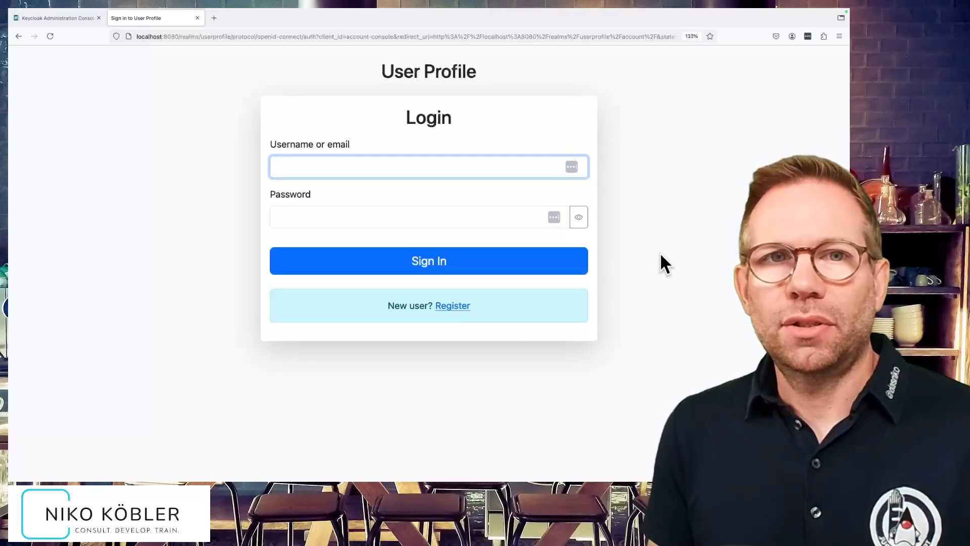
type("dasniko")
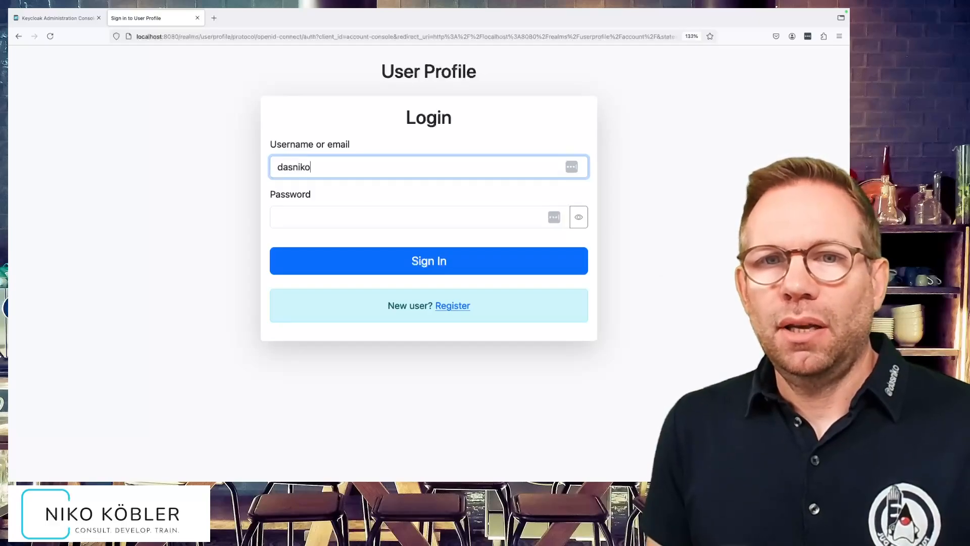
key("Tab")
type("test")
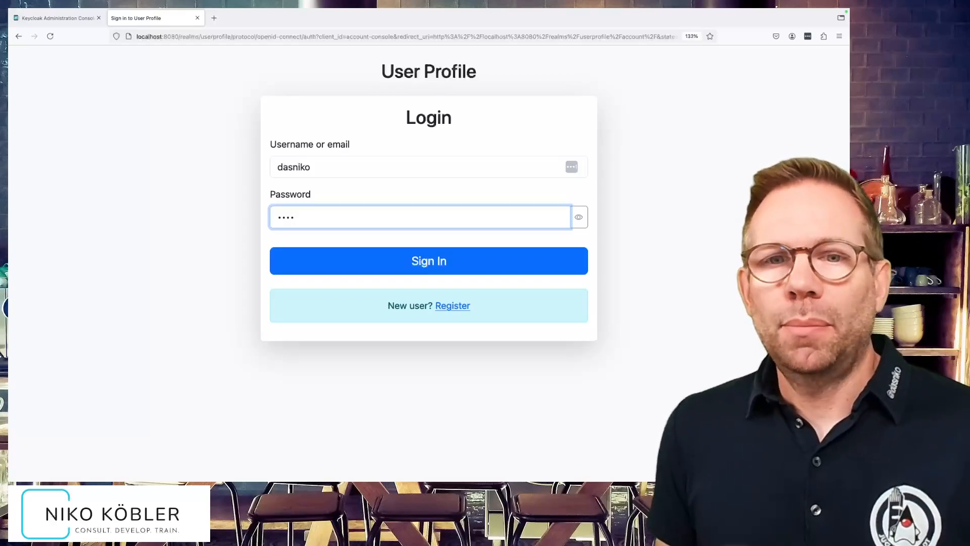
key("Return")
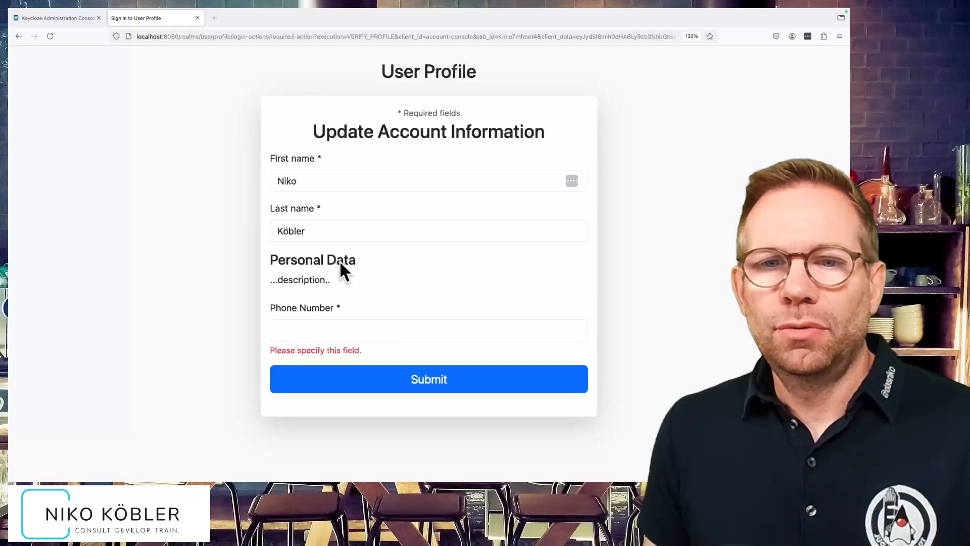
Try to submit the account information form with a phone number of only two digits.
left_click(357, 329)
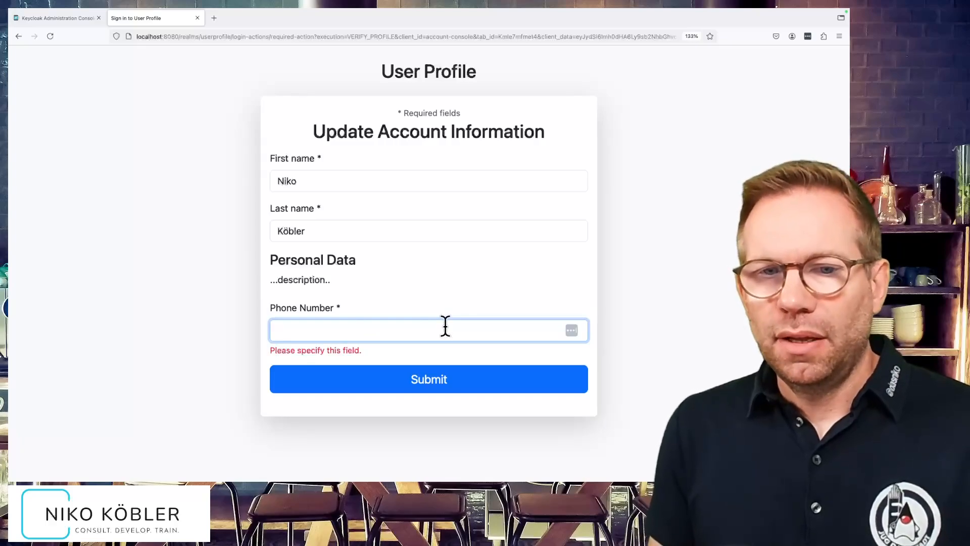
type("12")
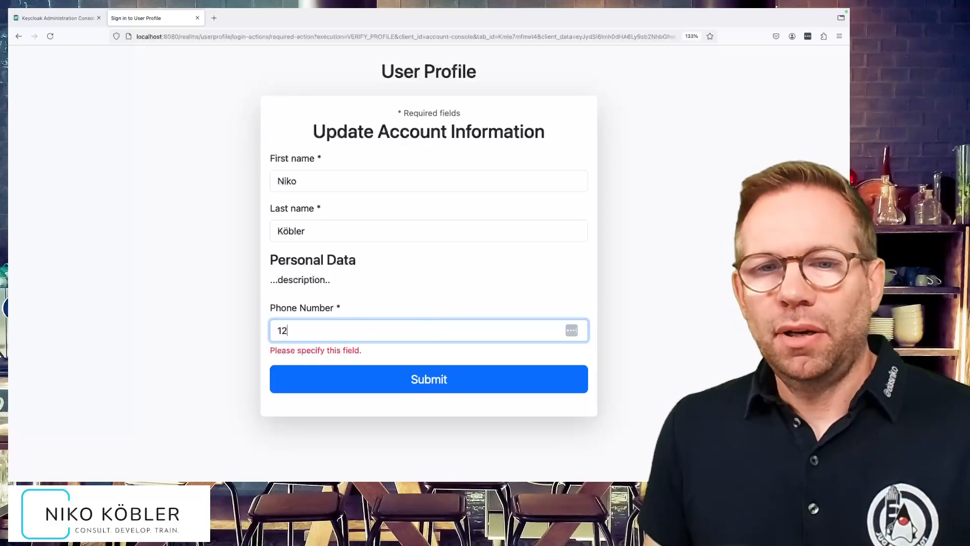
left_click(427, 379)
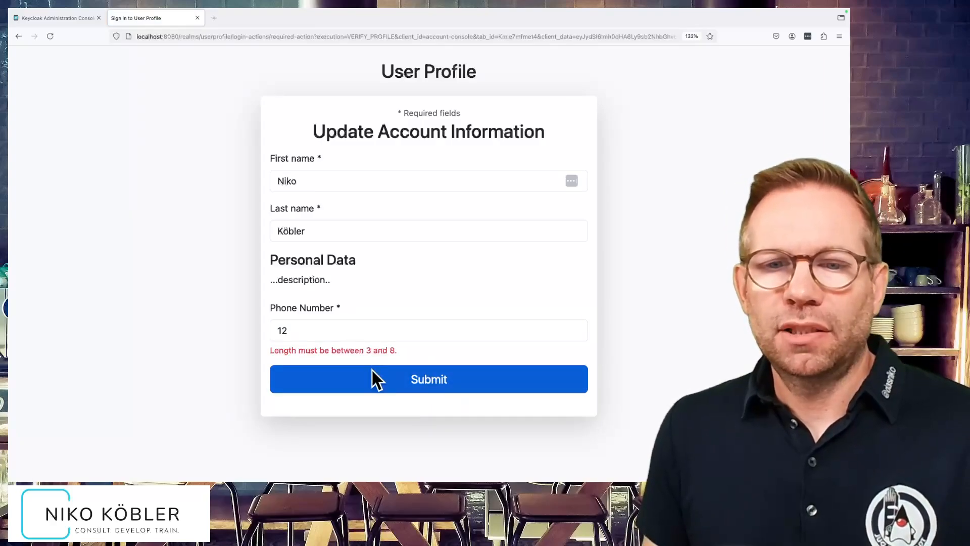
Inspect the phone number input element in the browser's developer tools to check its type attribute.
left_click(310, 332)
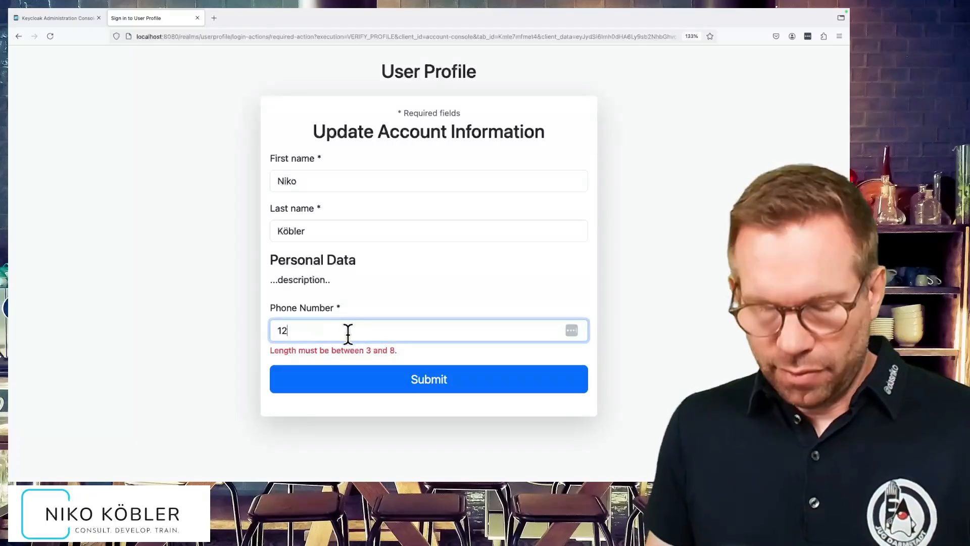
key("ctrl+shift+c")
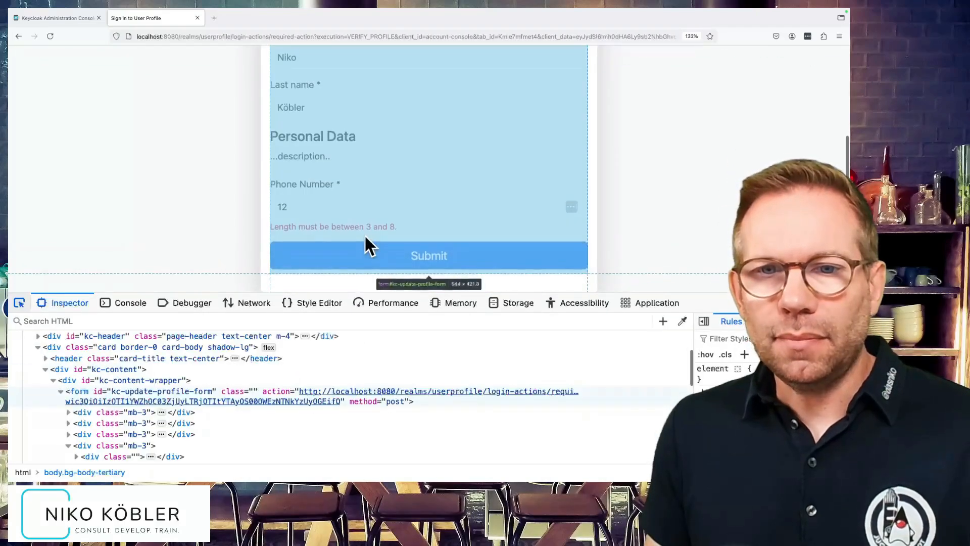
left_click(368, 206)
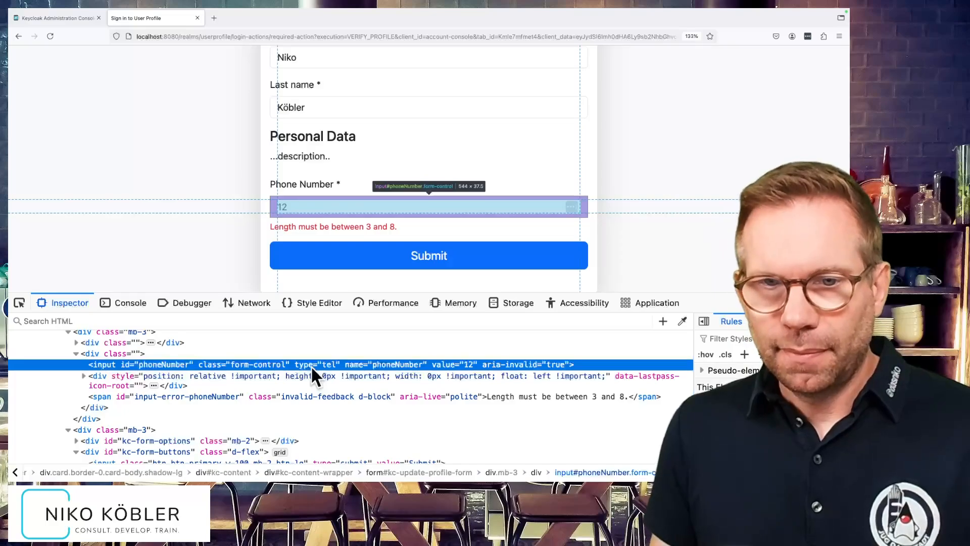
key("ctrl+plus")
key("ctrl+plus")
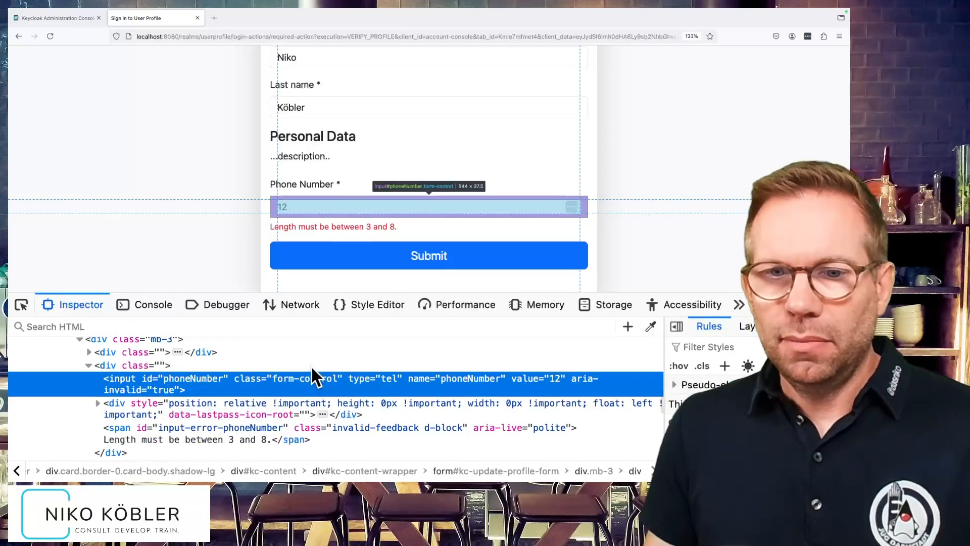
scroll(329, 364, "down", 3)
scroll(314, 369, "up", 2)
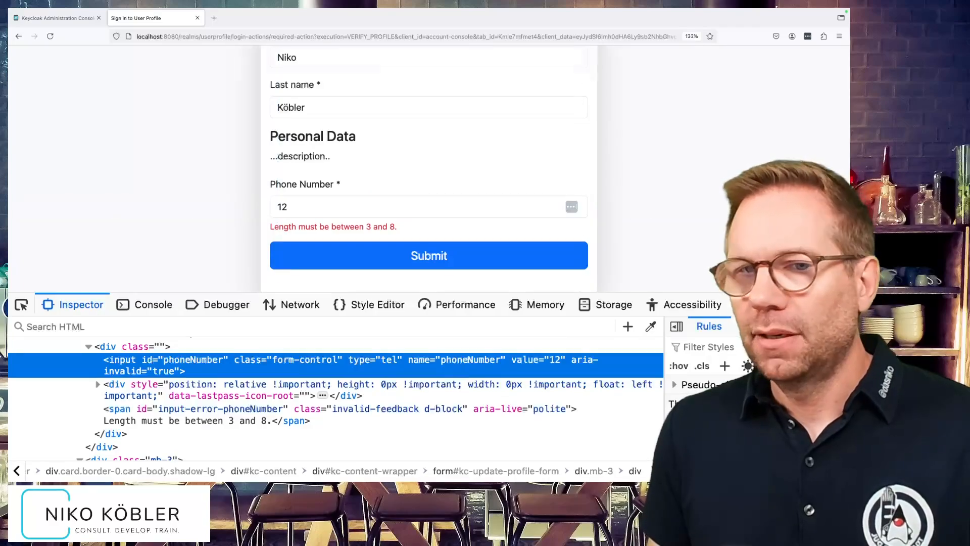
Close the developer tools, extend the phone number to six digits and submit the account information form.
key("super+alt+i")
left_click(306, 330)
type("3456")
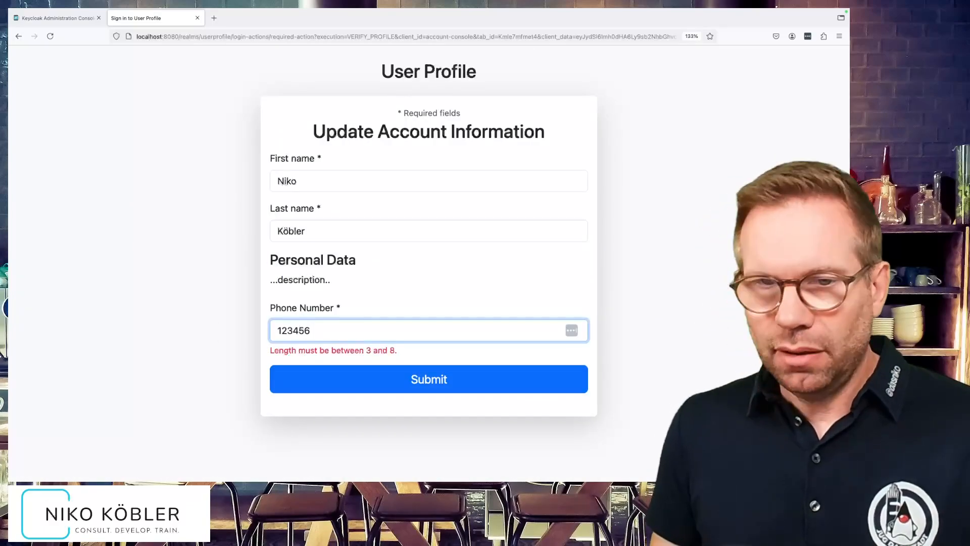
left_click(393, 384)
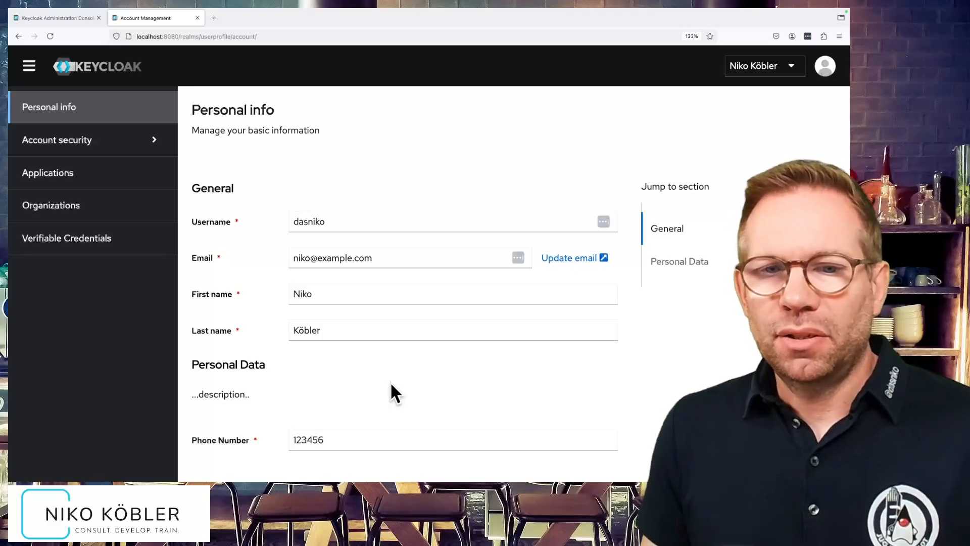
Try to save the personal info with the phone number extended to nine digits.
scroll(392, 383, "down", 1)
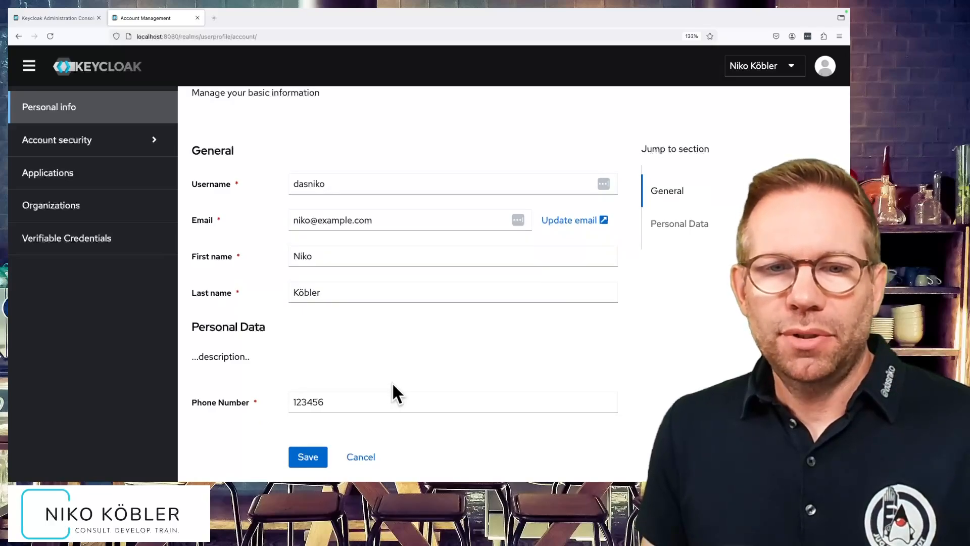
left_click(319, 403)
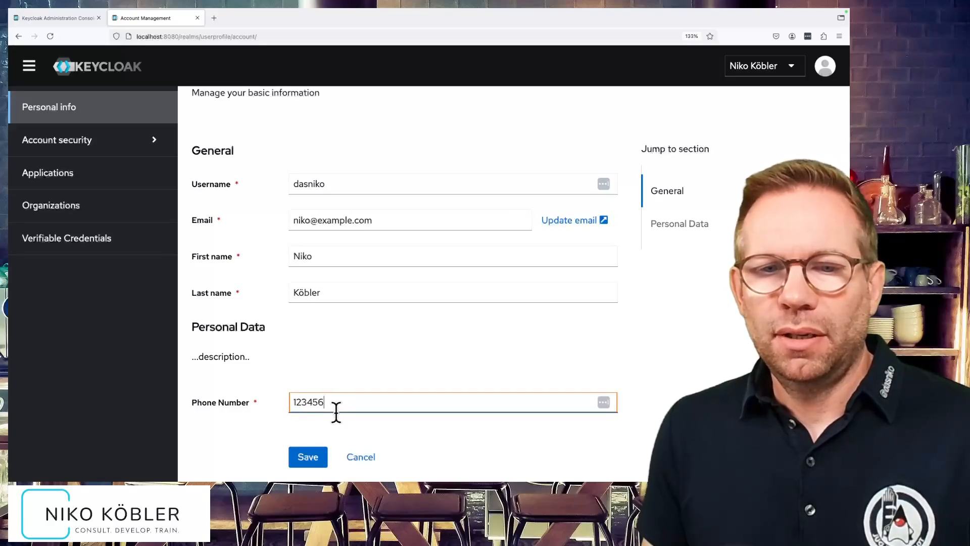
type("789")
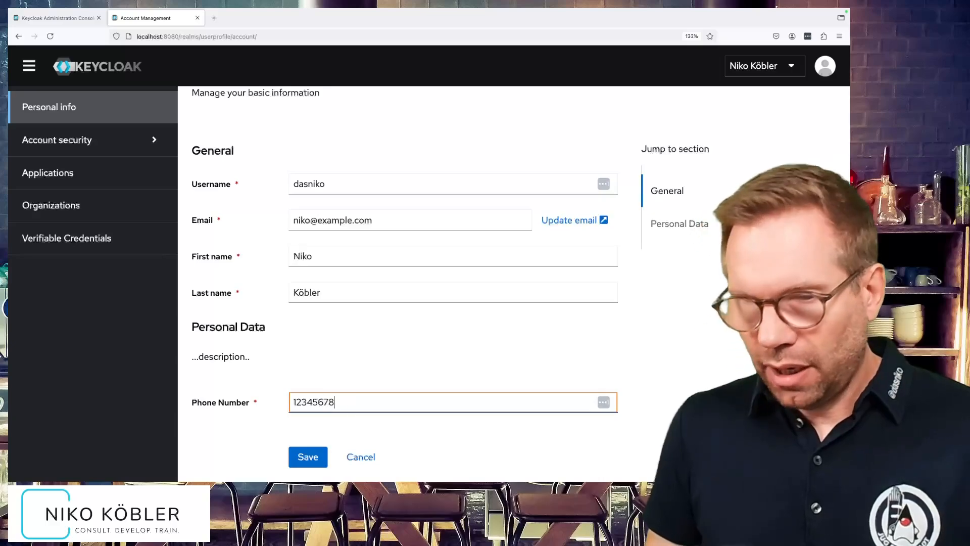
left_click(312, 457)
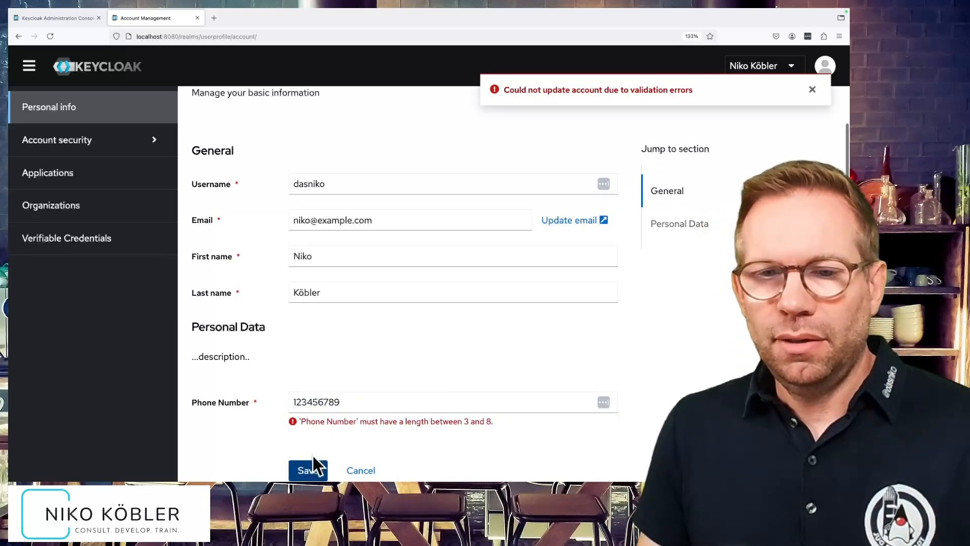
Shorten the phone number to eight digits and save the personal info.
left_click(355, 403)
key("BackSpace")
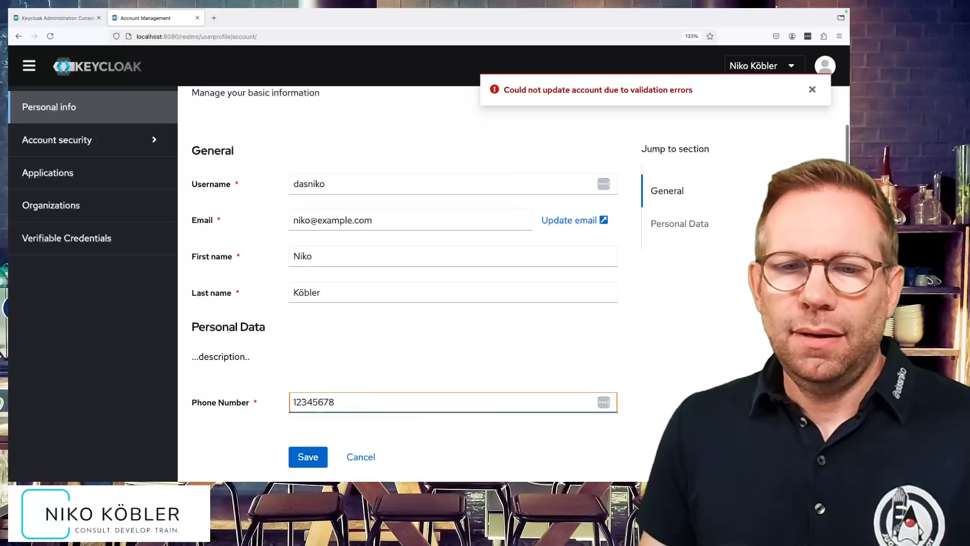
left_click(303, 458)
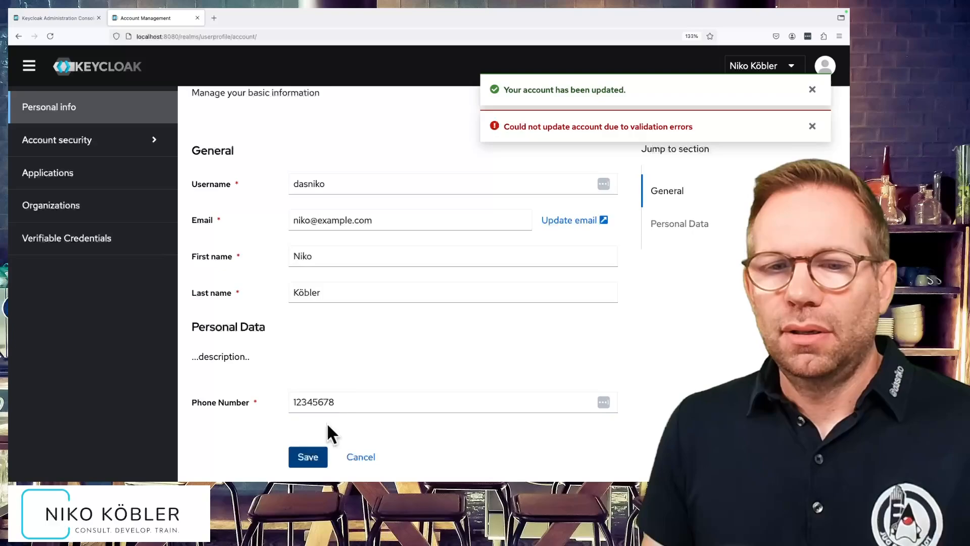
Try to save the personal info with the phone number left empty.
double_click(299, 402)
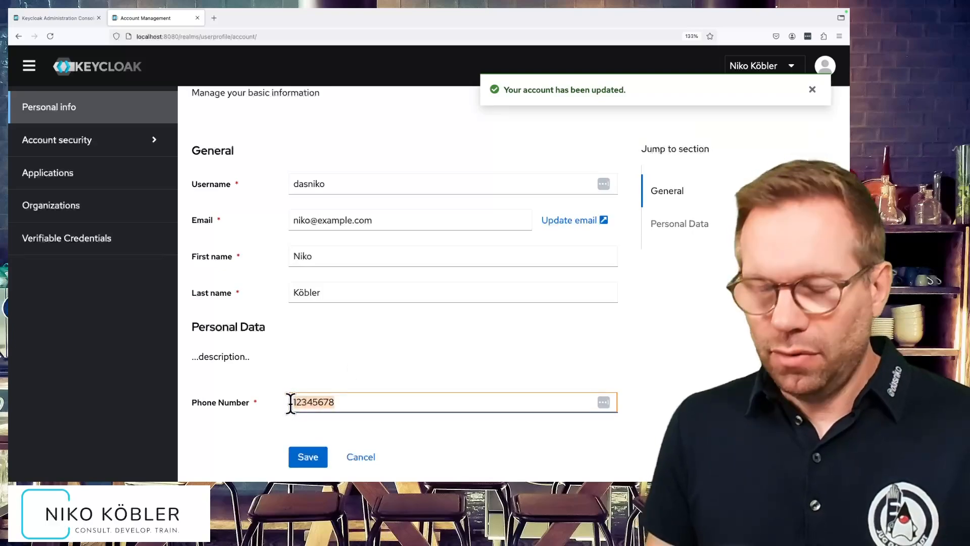
key("BackSpace")
left_click(309, 458)
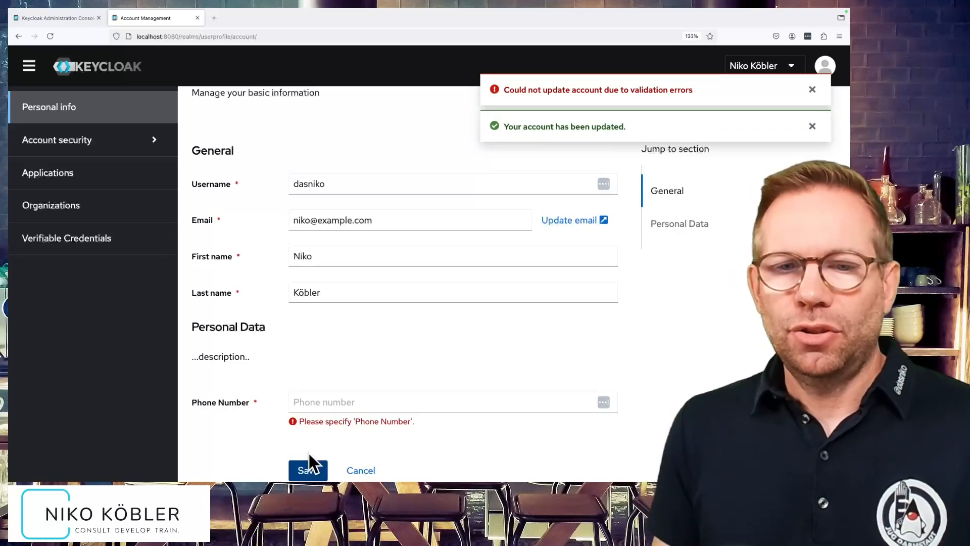
Enter a six-digit phone number and save the personal info.
left_click(335, 402)
type("123456")
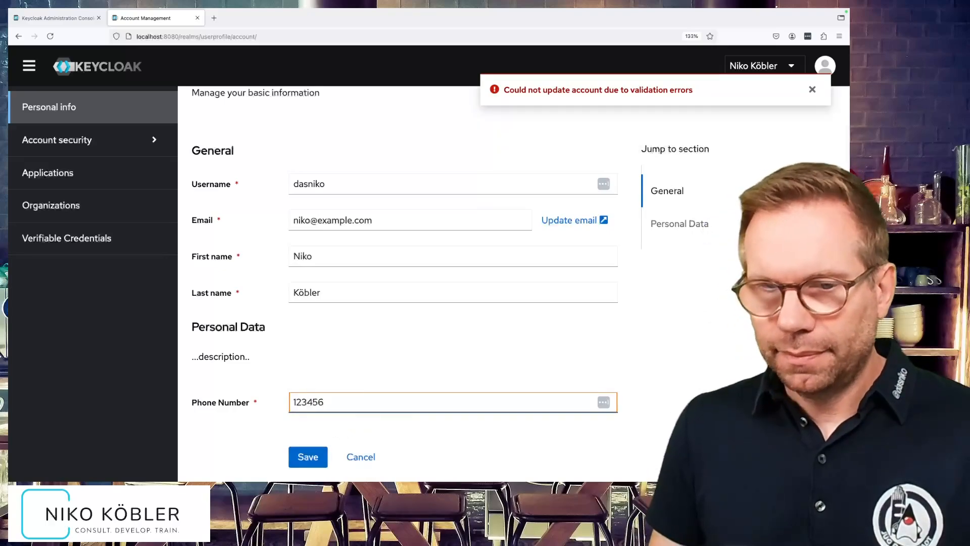
left_click(310, 456)
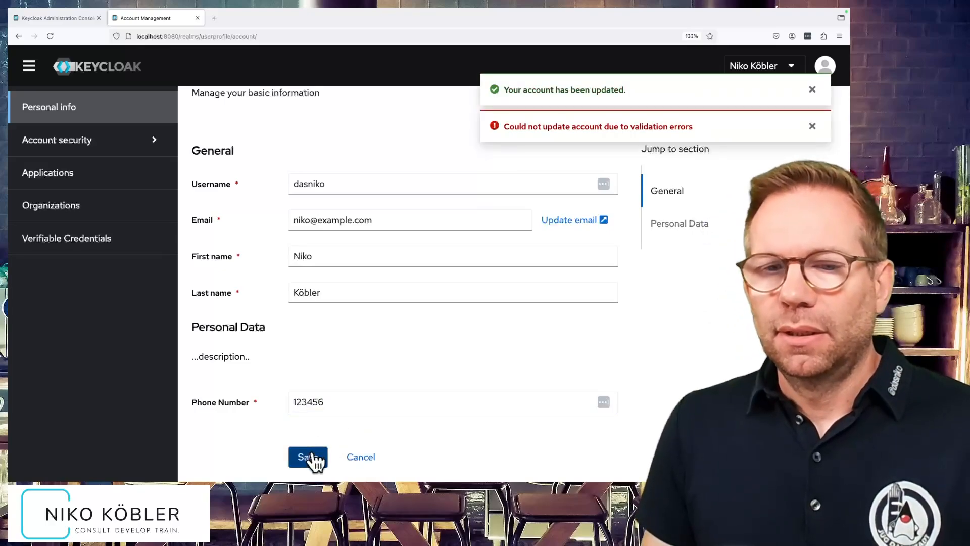
Switch back to the Keycloak admin console and open the user profile attributes in the userprofile realm's settings.
left_click(68, 16)
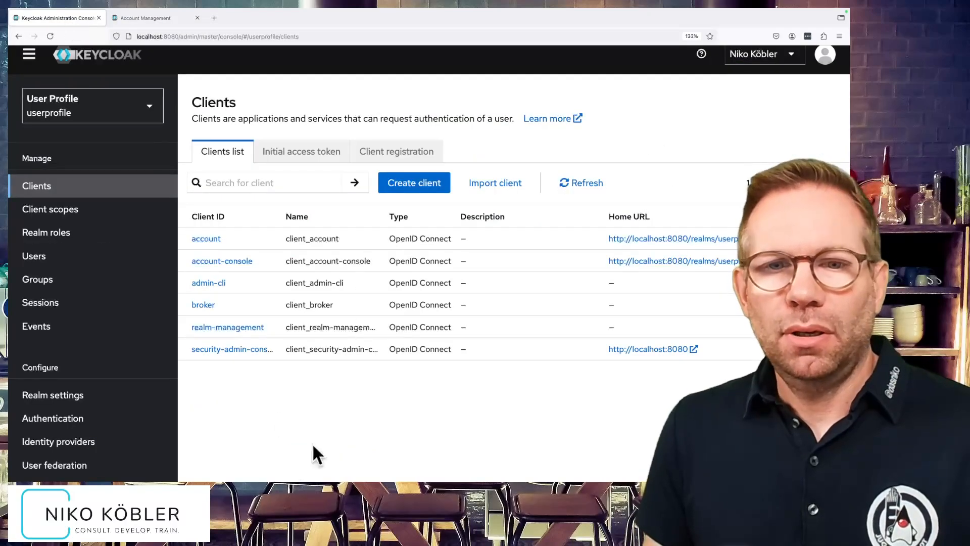
left_click(137, 404)
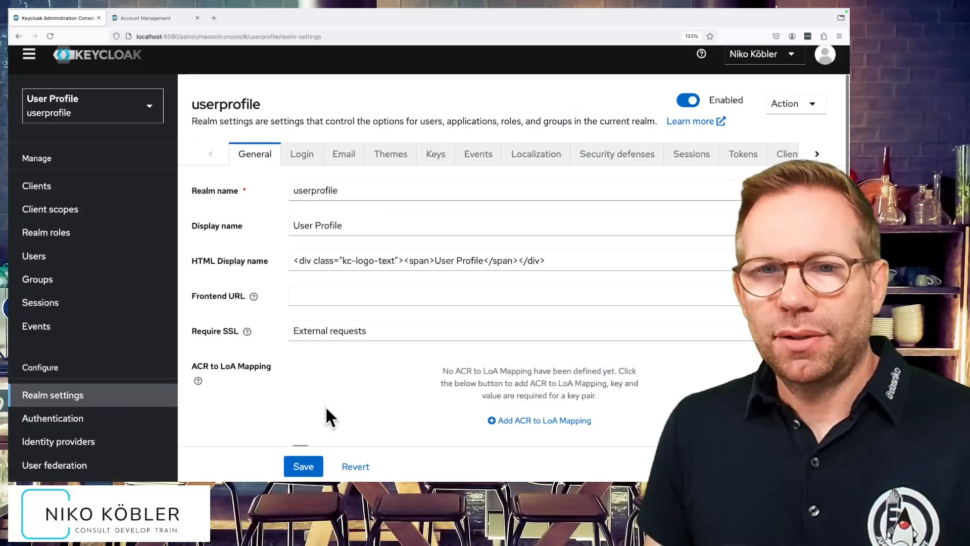
left_click(810, 156)
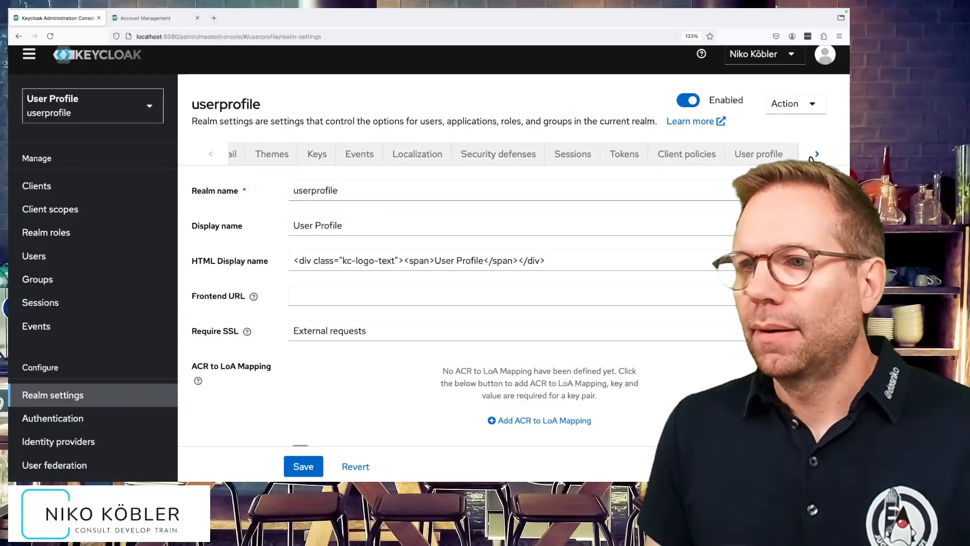
left_click(676, 158)
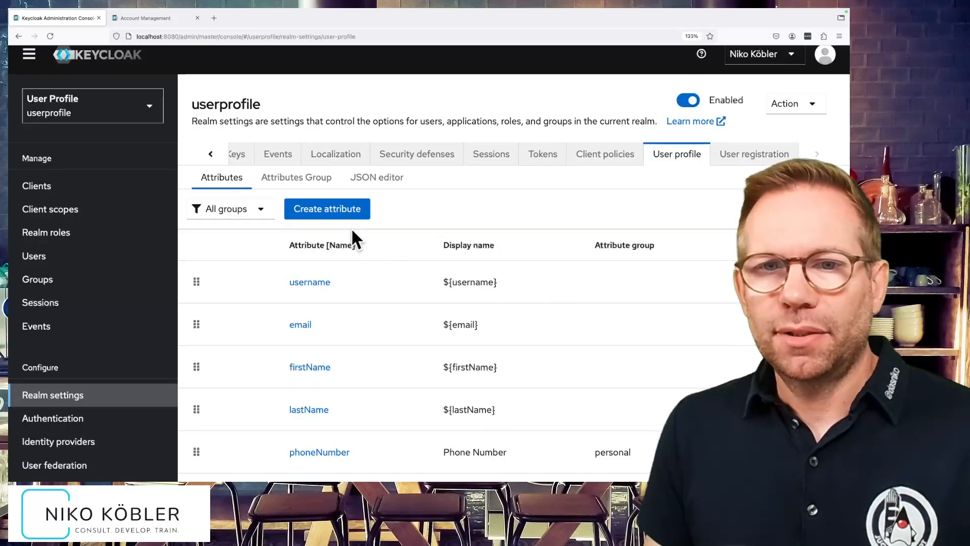
Start a new attribute named department with the display name Department and assign it to the personal attribute group.
left_click(341, 214)
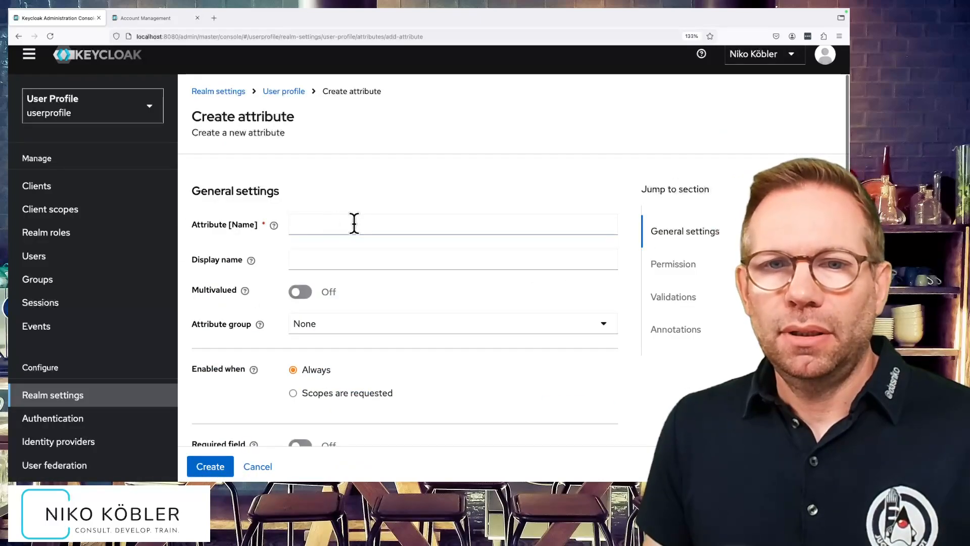
left_click(354, 224)
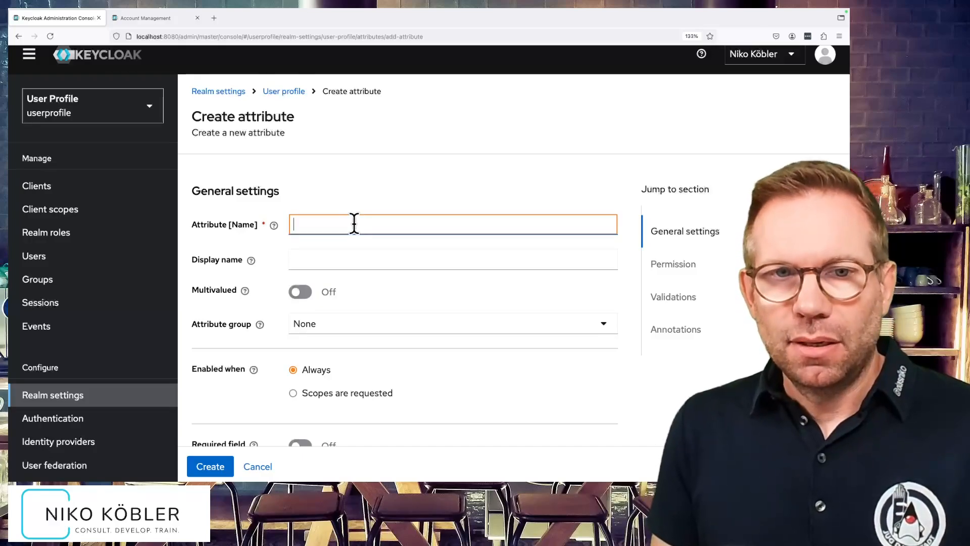
type("department")
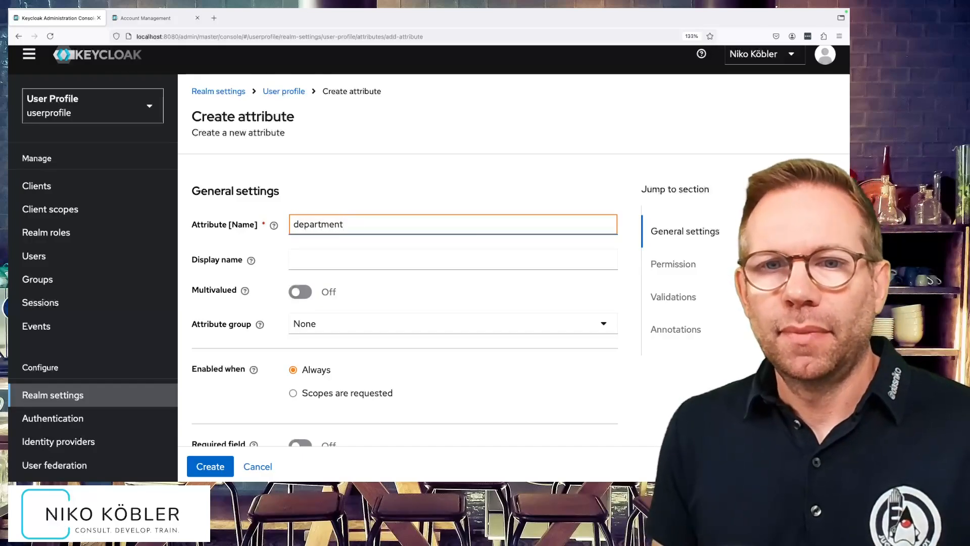
left_click(352, 260)
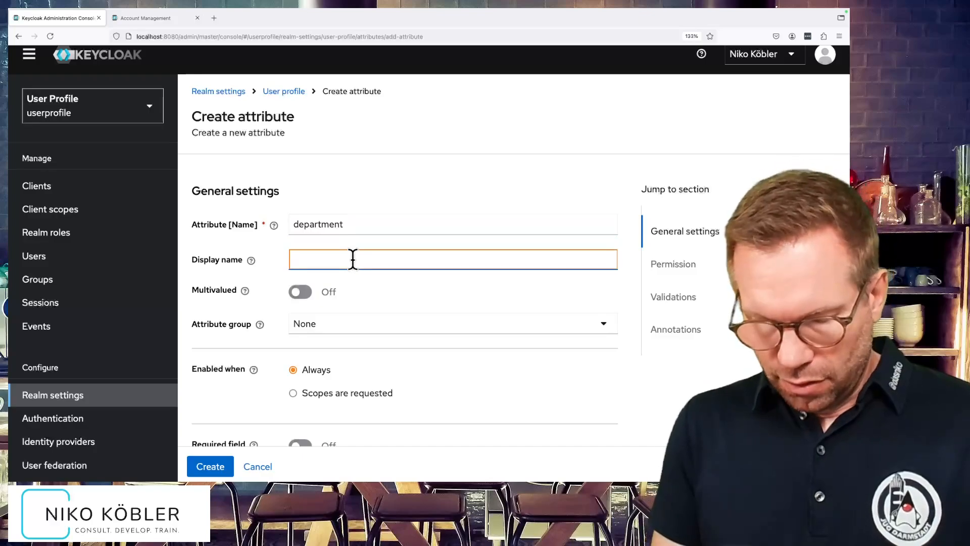
type("Department")
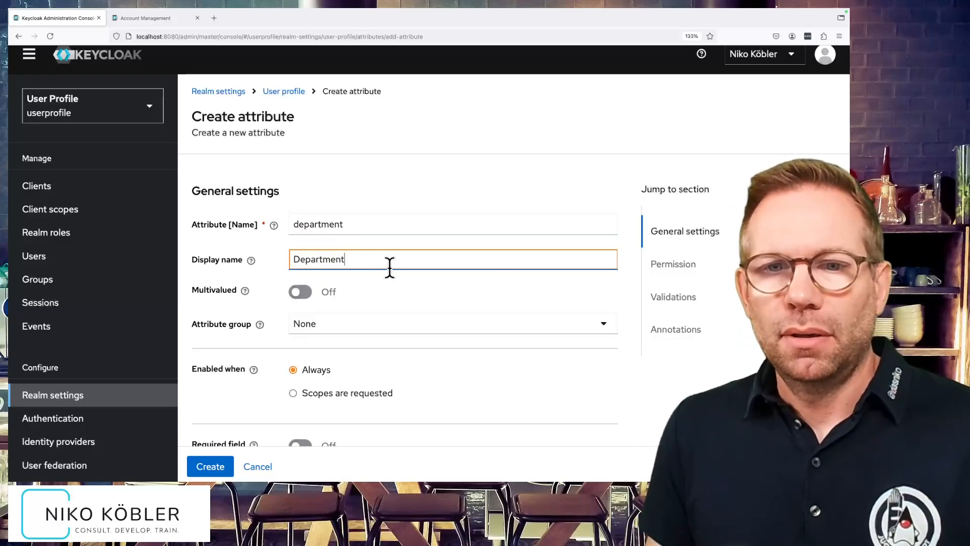
scroll(389, 267, "down", 1)
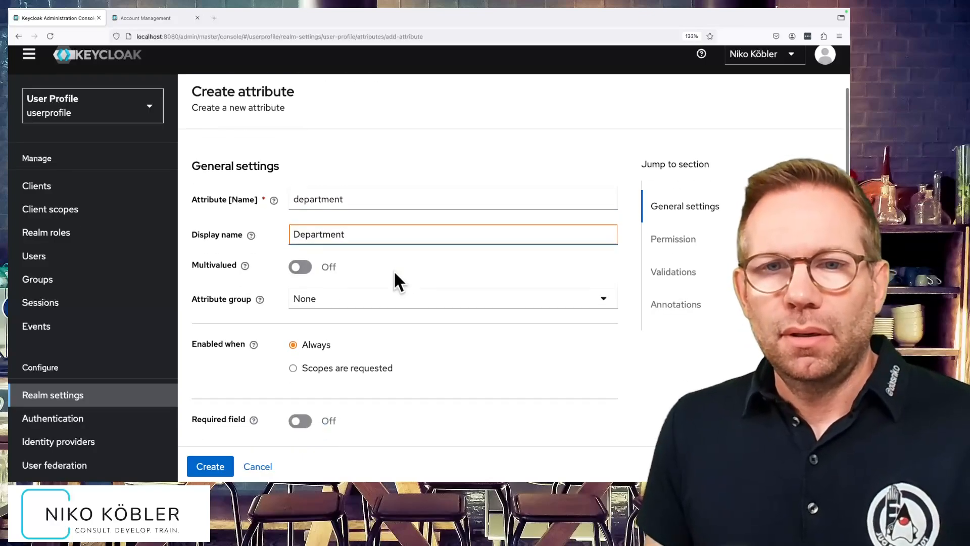
left_click(354, 299)
left_click(340, 366)
Allow users as well as admins to edit the department attribute.
scroll(347, 376, "down", 1)
scroll(346, 376, "down", 4)
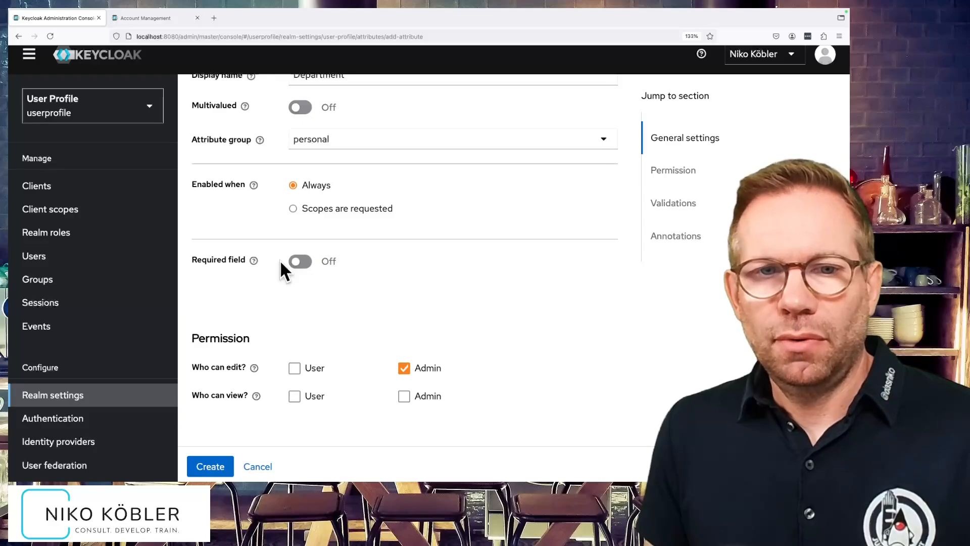
scroll(323, 311, "down", 3)
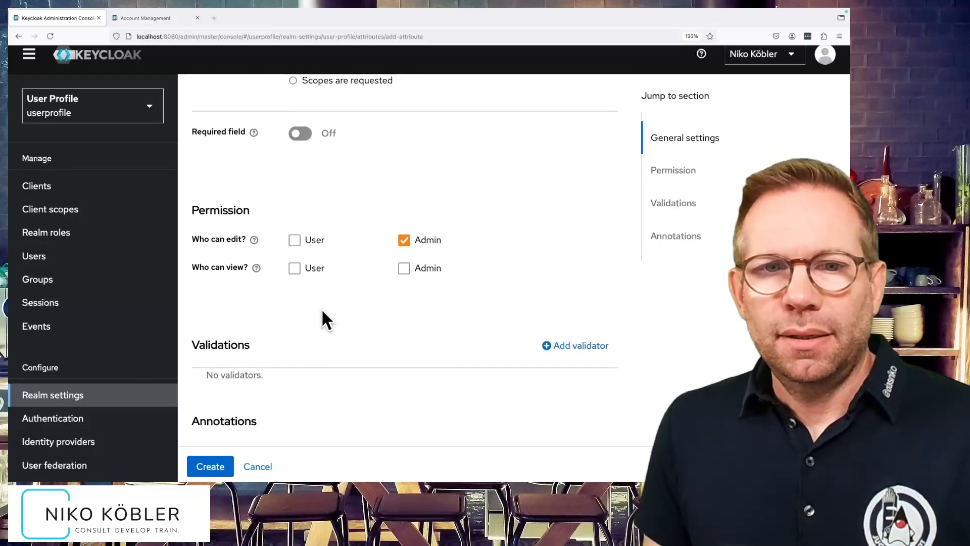
left_click(294, 242)
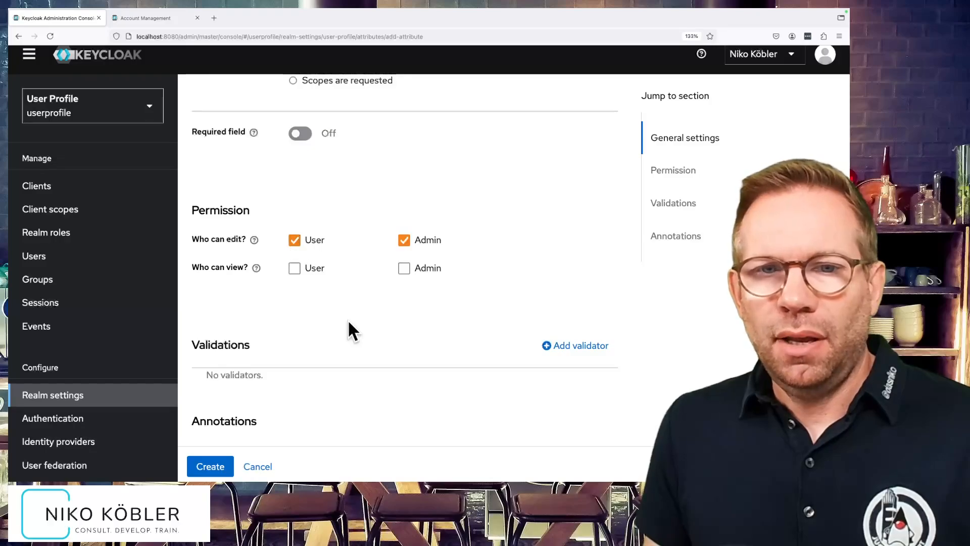
Start adding a validator of type options to the department attribute.
scroll(347, 320, "down", 2)
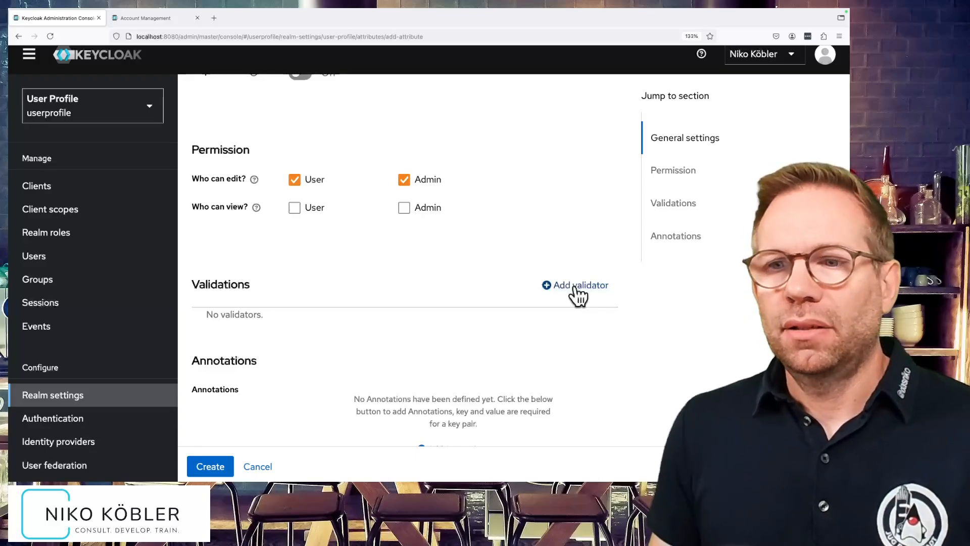
left_click(577, 286)
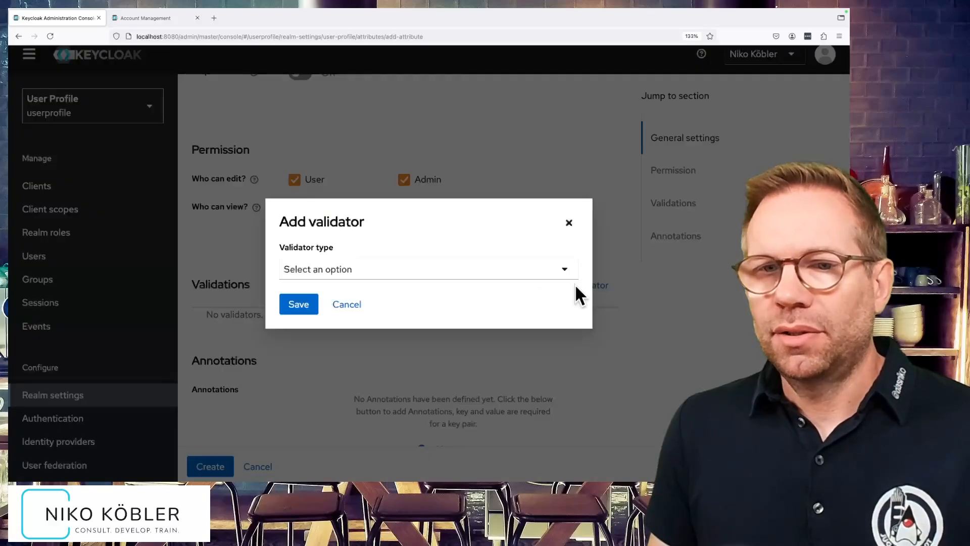
left_click(524, 281)
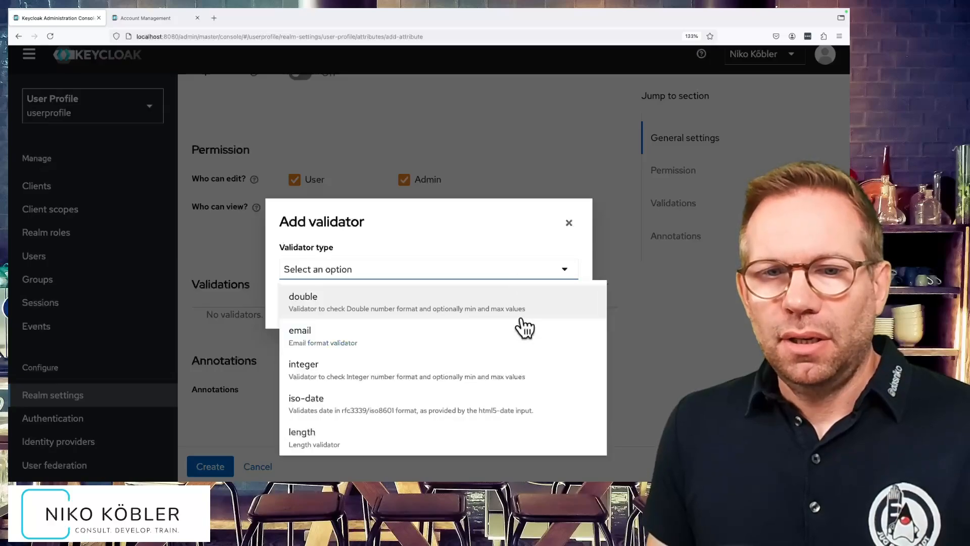
scroll(510, 388, "down", 2)
scroll(509, 388, "down", 3)
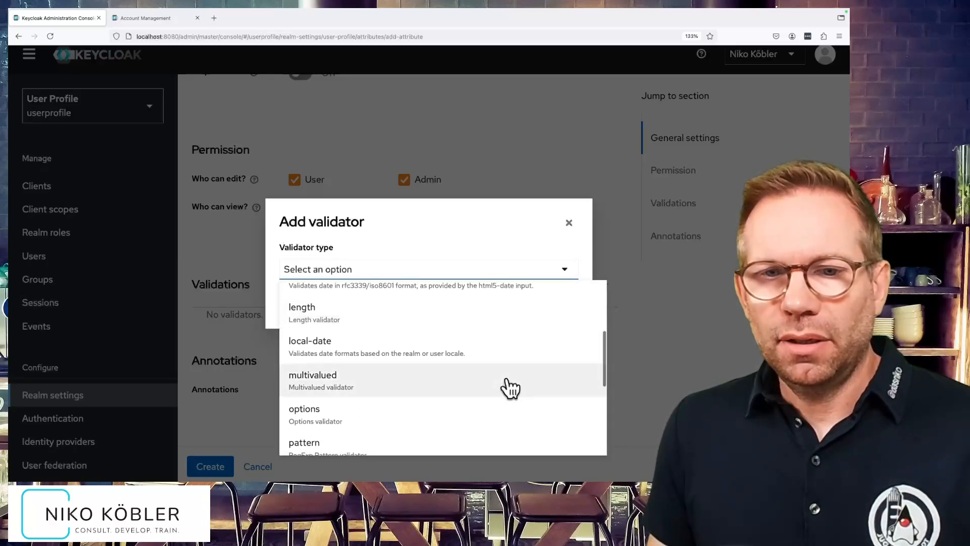
left_click(347, 373)
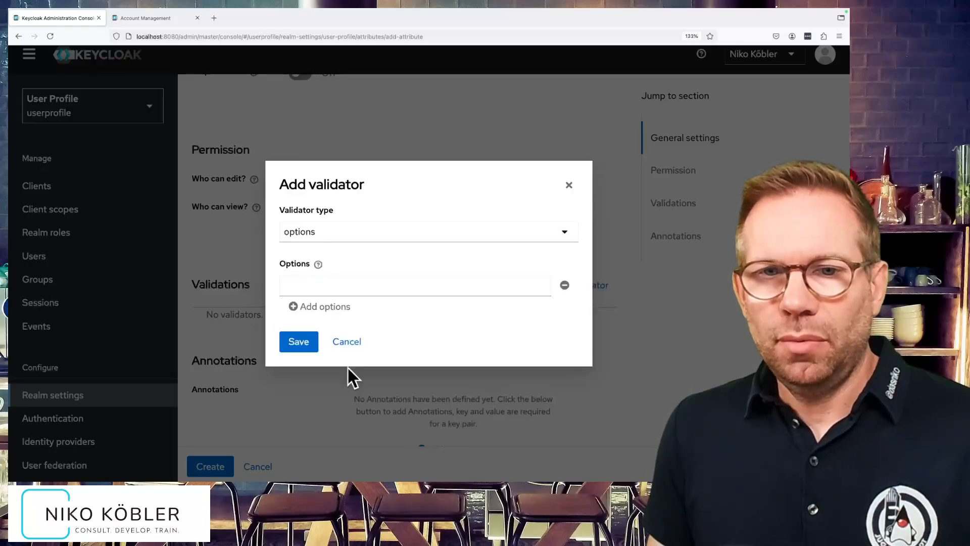
Enter Sales, Marketing and Accounting as the first three options of the department attribute's options validator.
left_click(374, 286)
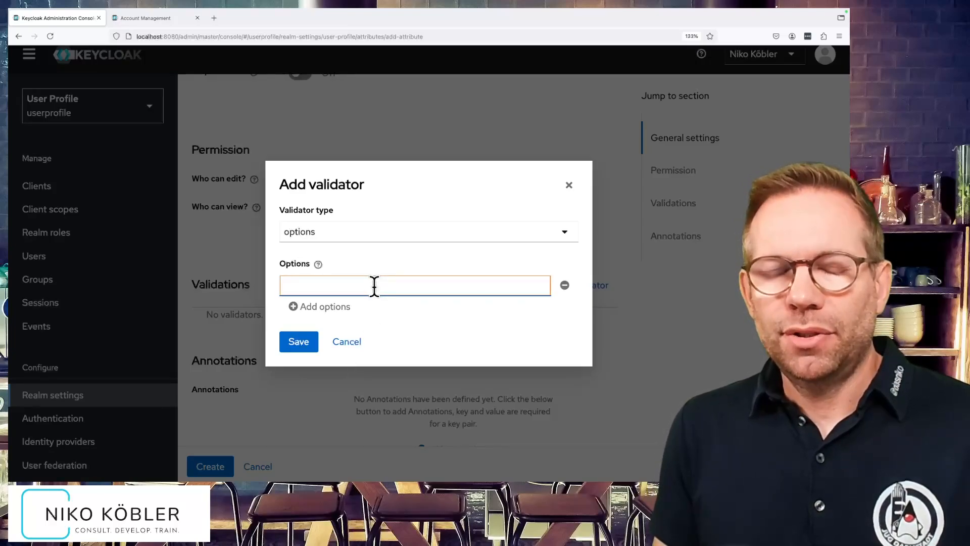
type("Sa")
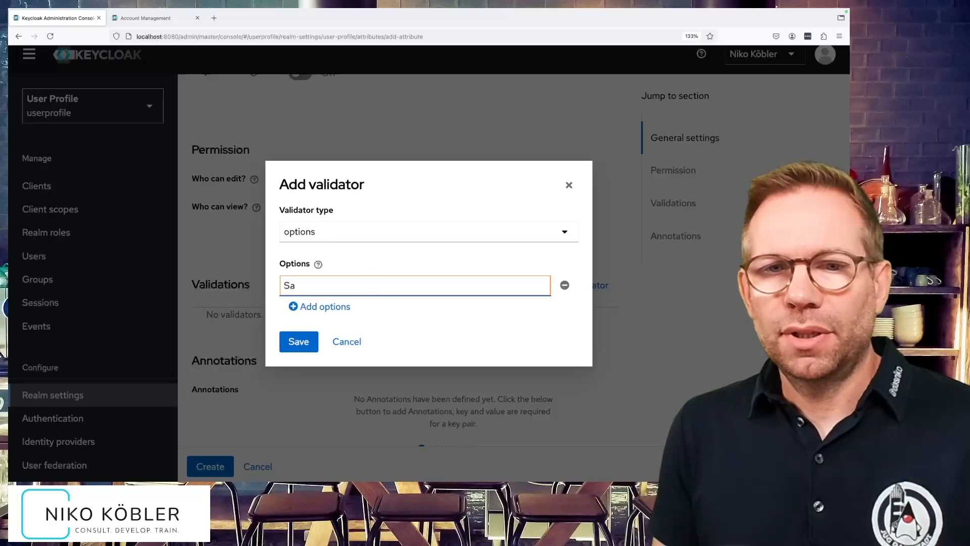
left_click(329, 304)
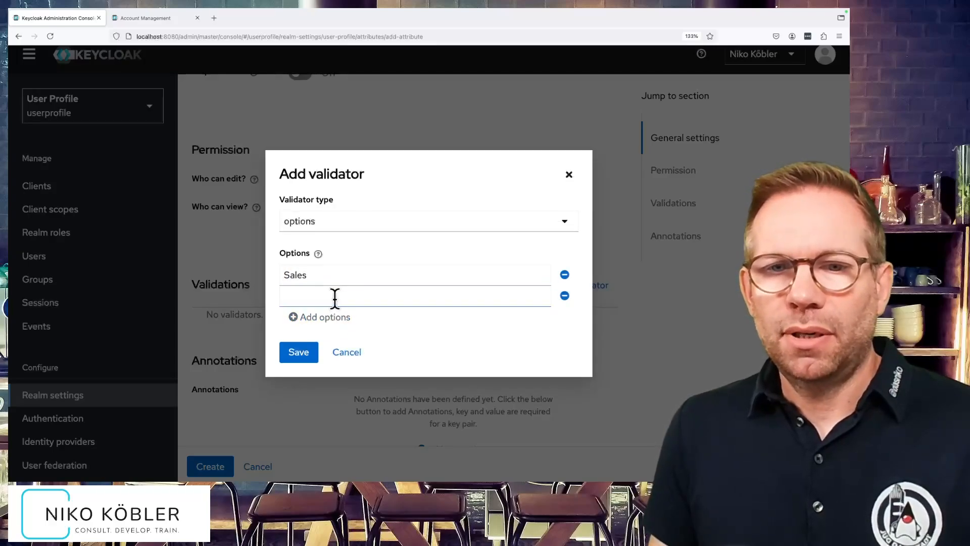
left_click(334, 297)
type("Mar")
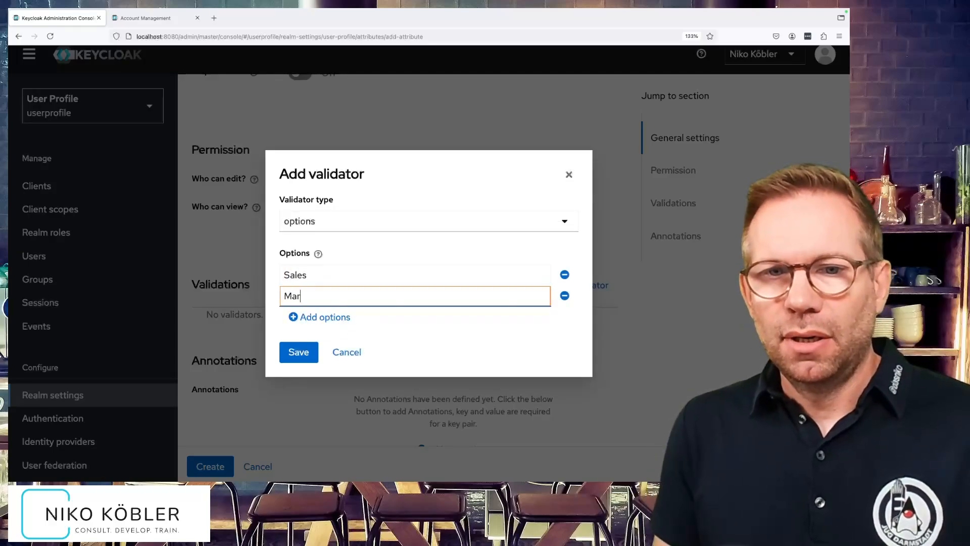
left_click(335, 318)
left_click(336, 313)
type("Accounting")
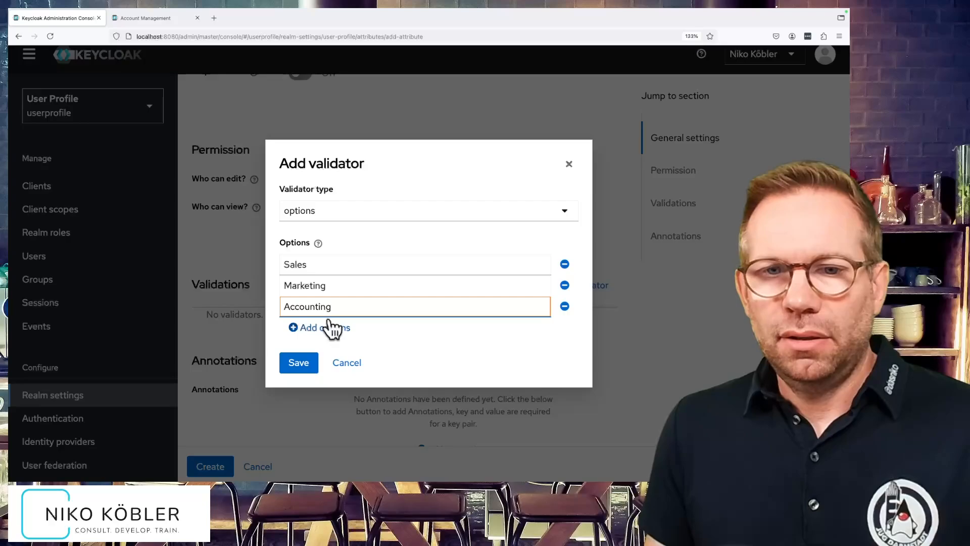
Add HR and Management as further department options and save the validator.
left_click(329, 326)
left_click(329, 322)
type("HR")
left_click(303, 340)
left_click(331, 327)
type("Manag")
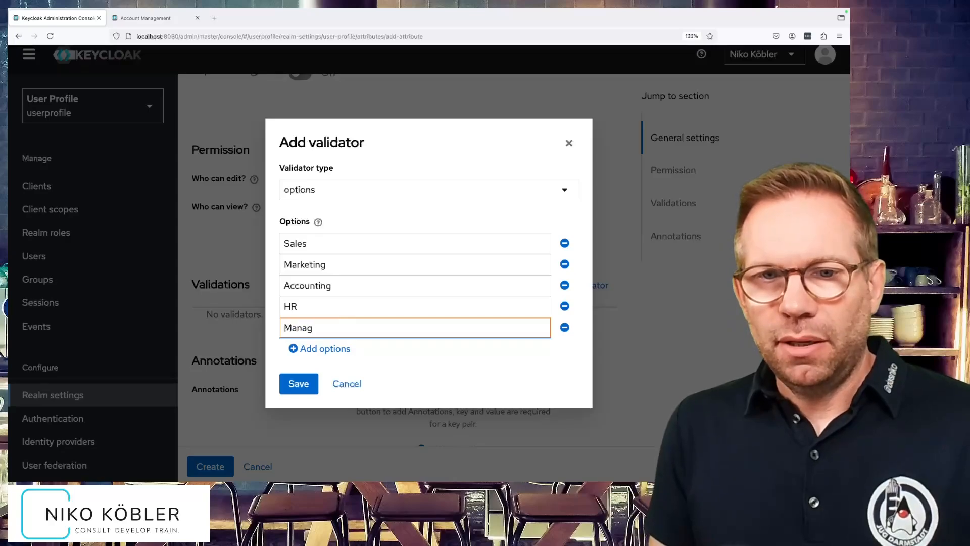
type("ement")
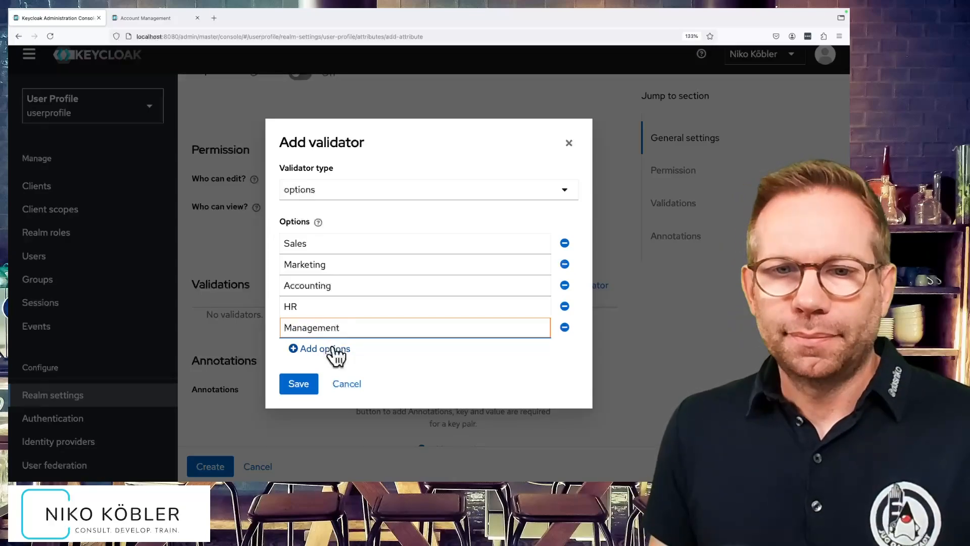
left_click(306, 386)
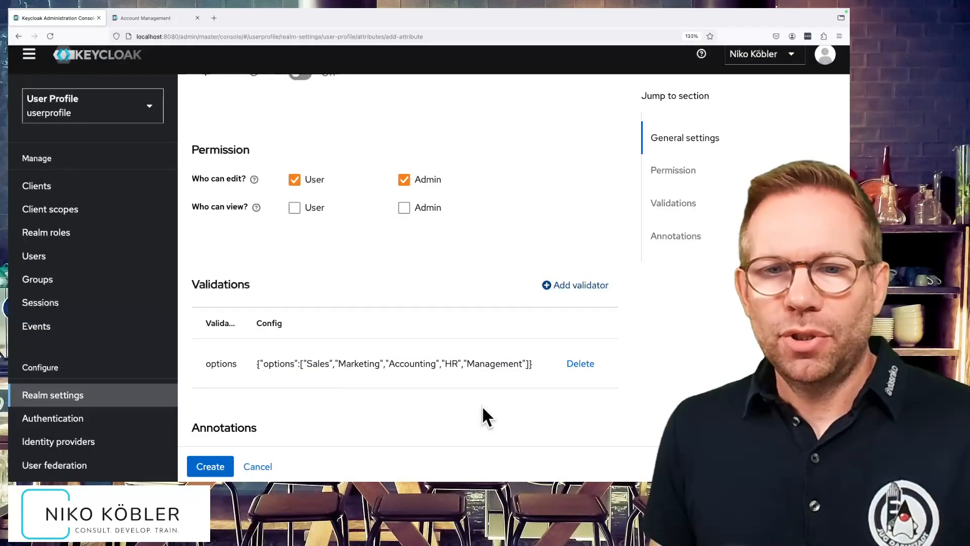
Annotate the department attribute with the key inputType and the value select, and create the attribute.
scroll(481, 404, "down", 2)
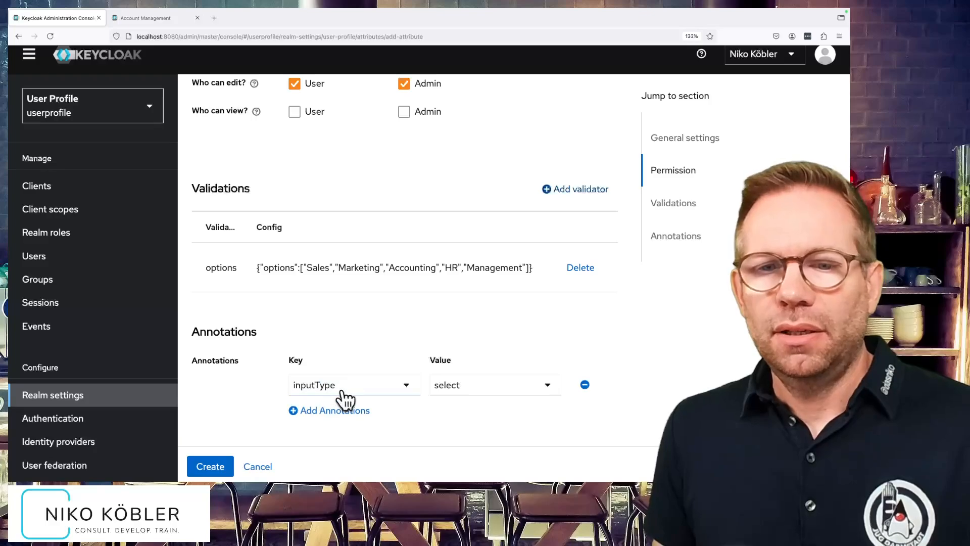
left_click(551, 387)
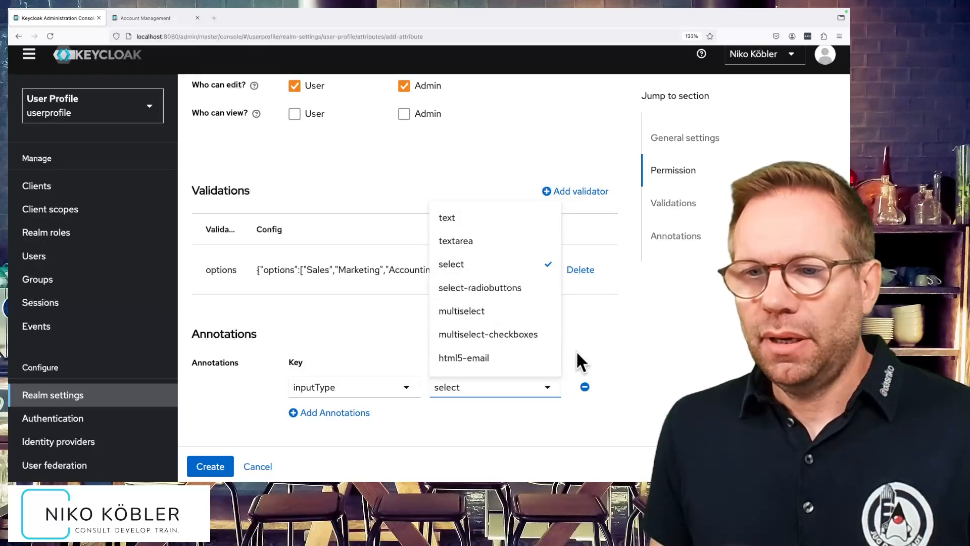
left_click(556, 390)
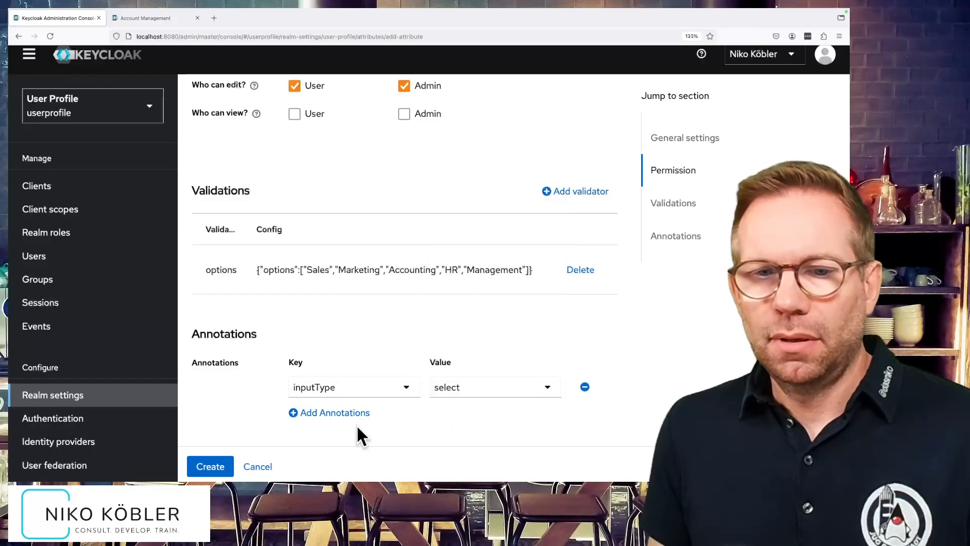
left_click(211, 468)
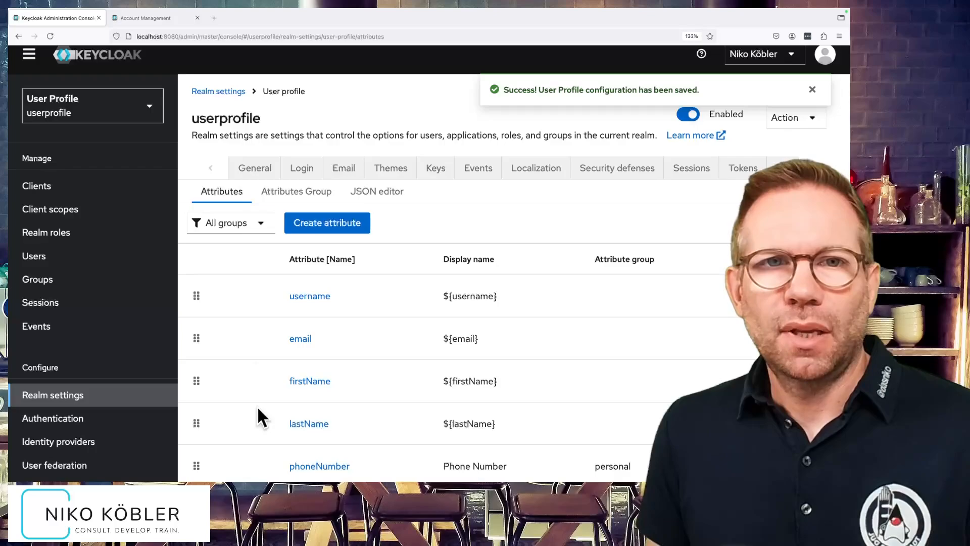
Switch to the account management page, reload the personal info, set the department to Sales and save it.
left_click(169, 16)
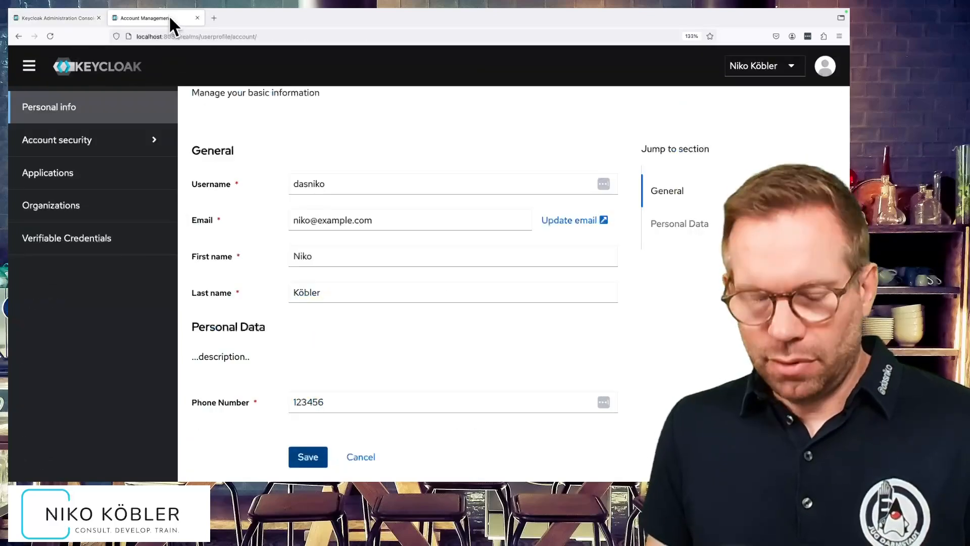
key("F5")
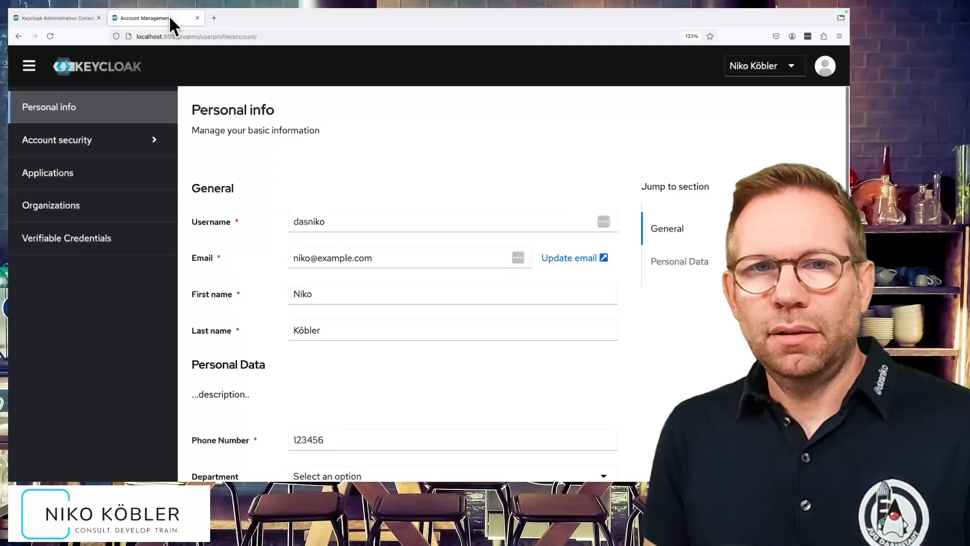
scroll(440, 197, "down", 2)
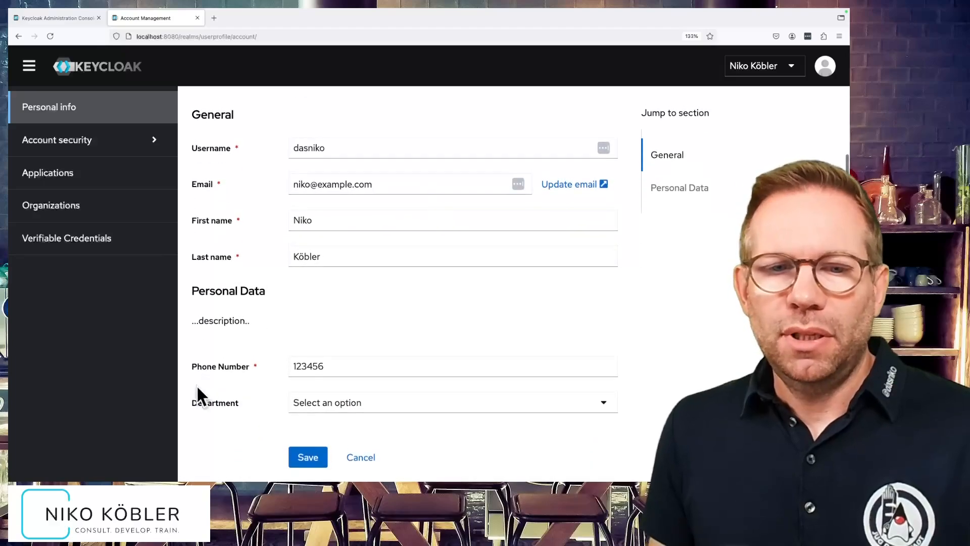
left_click(424, 407)
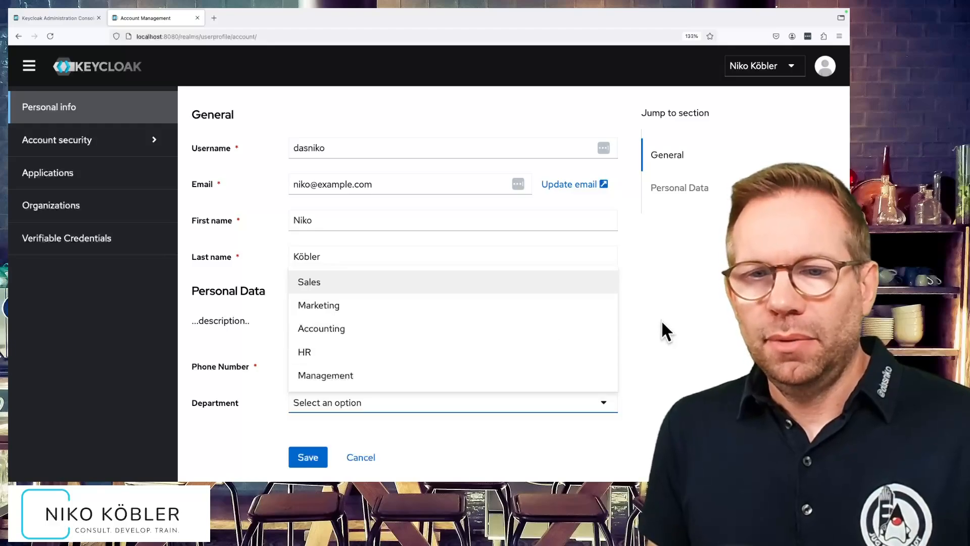
left_click(323, 284)
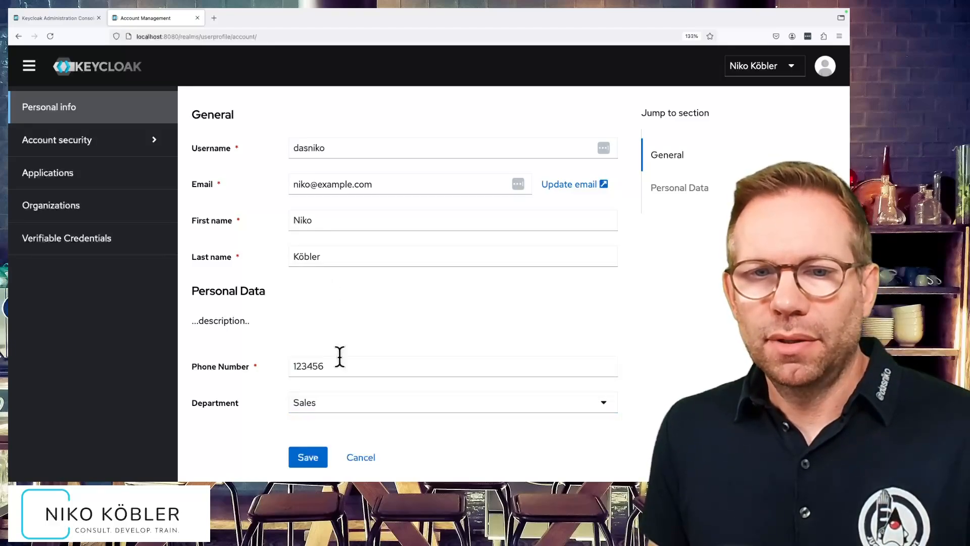
left_click(309, 457)
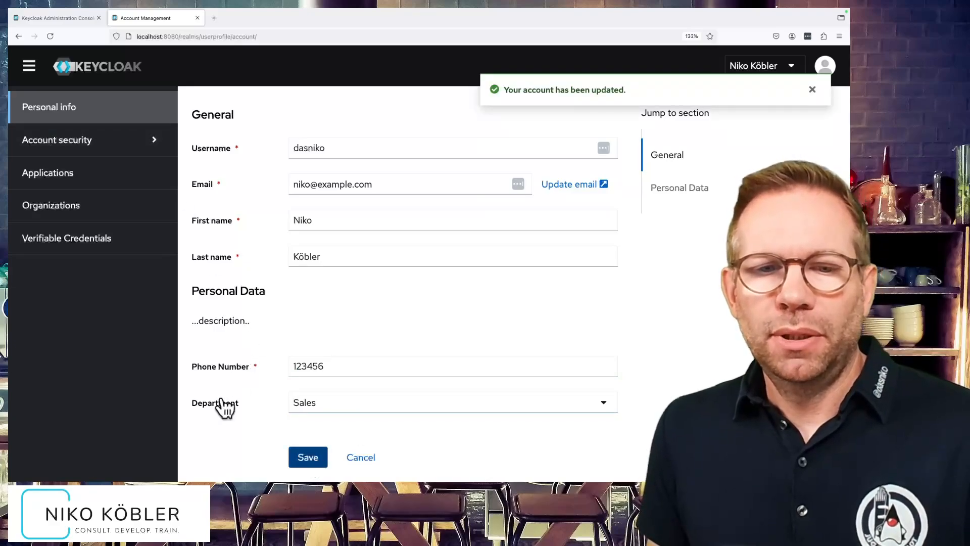
Switch back to the admin console, open the existing user's details and examine the department choices under Personal Data.
left_click(75, 16)
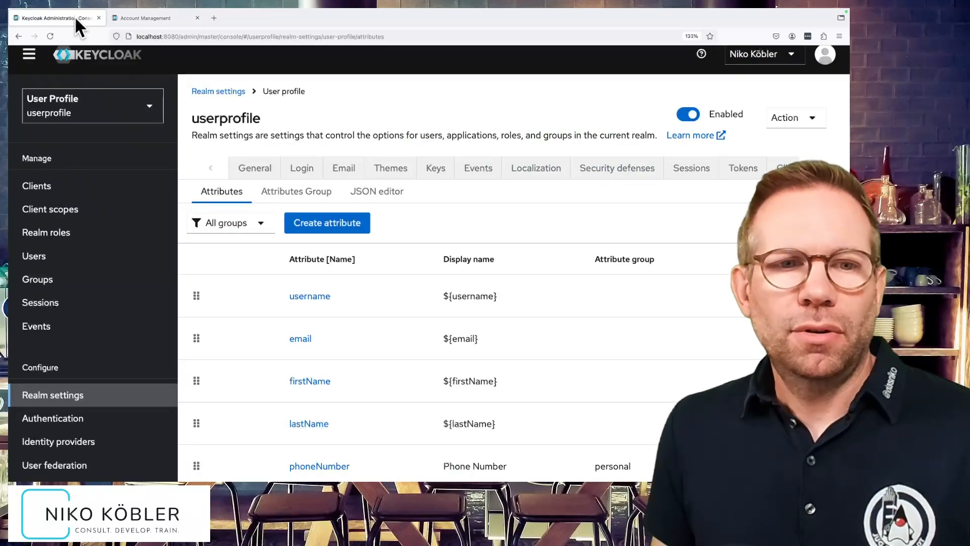
left_click(82, 263)
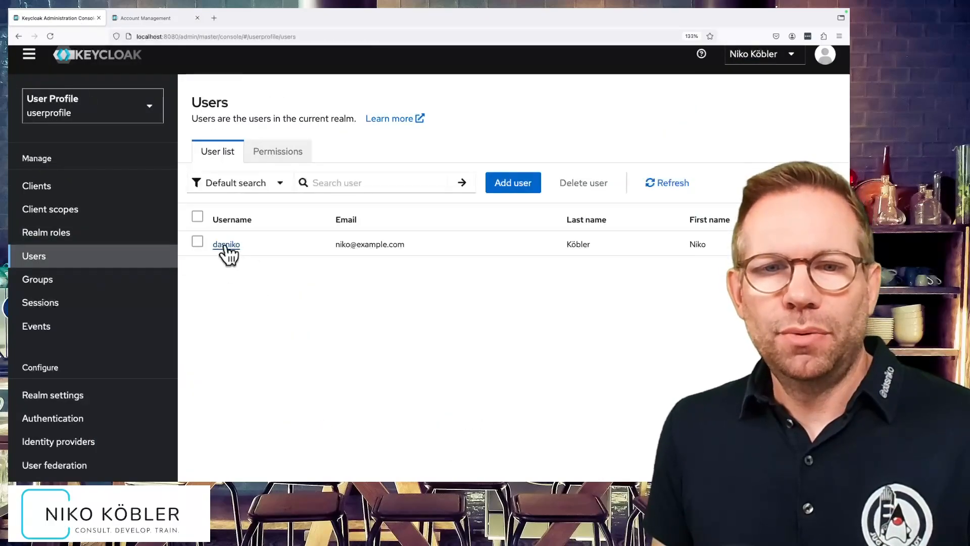
left_click(226, 250)
scroll(392, 318, "down", 3)
scroll(392, 311, "down", 2)
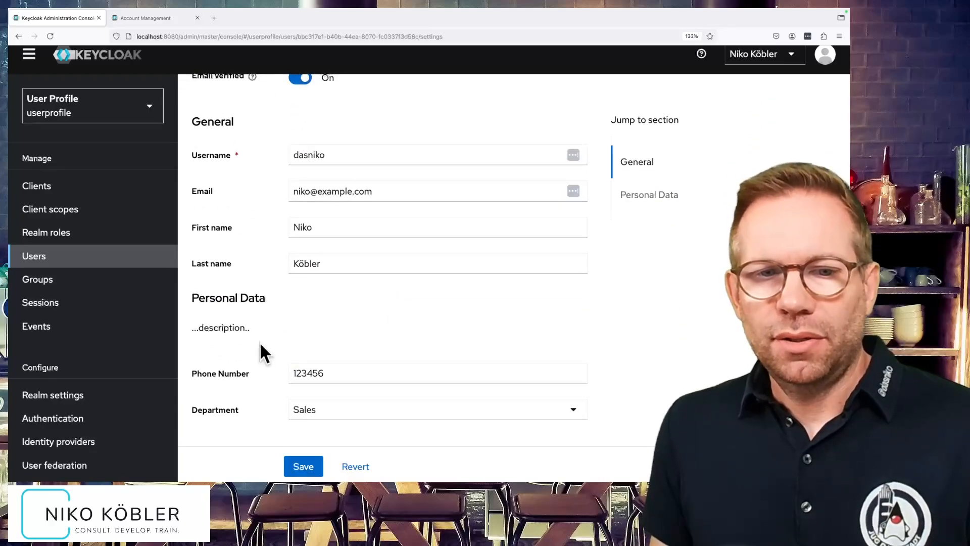
left_click(346, 418)
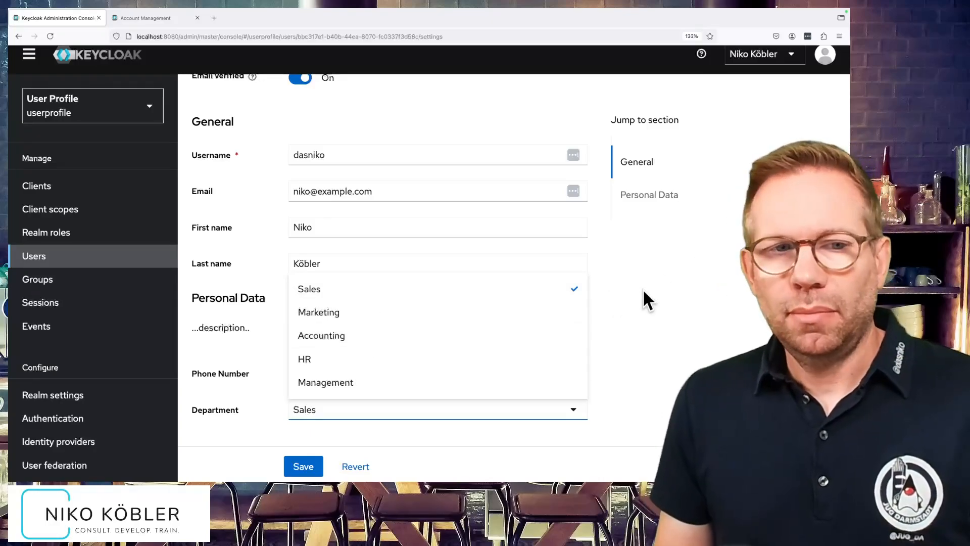
left_click(44, 420)
Open the user profile attributes in the userprofile realm's settings and start creating a new attribute.
left_click(90, 399)
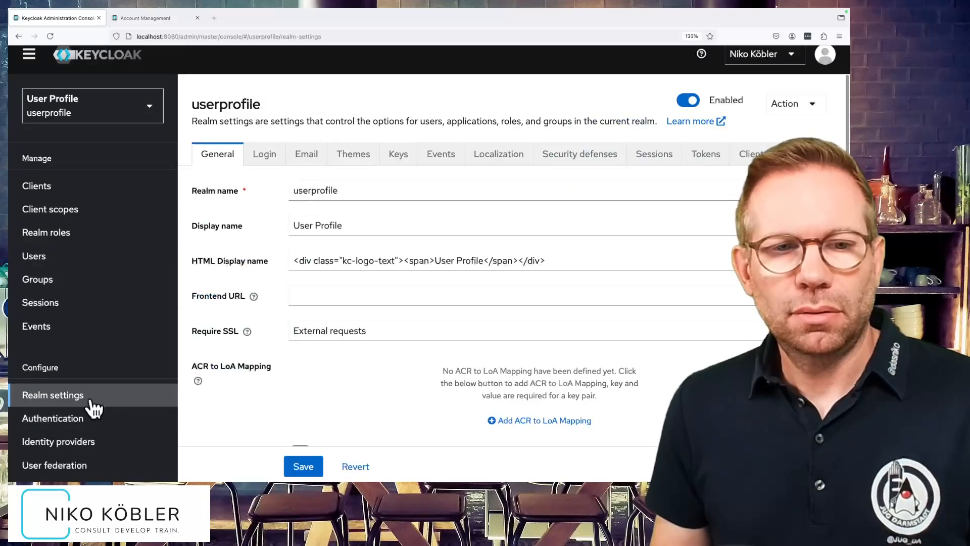
left_click(815, 154)
left_click(814, 154)
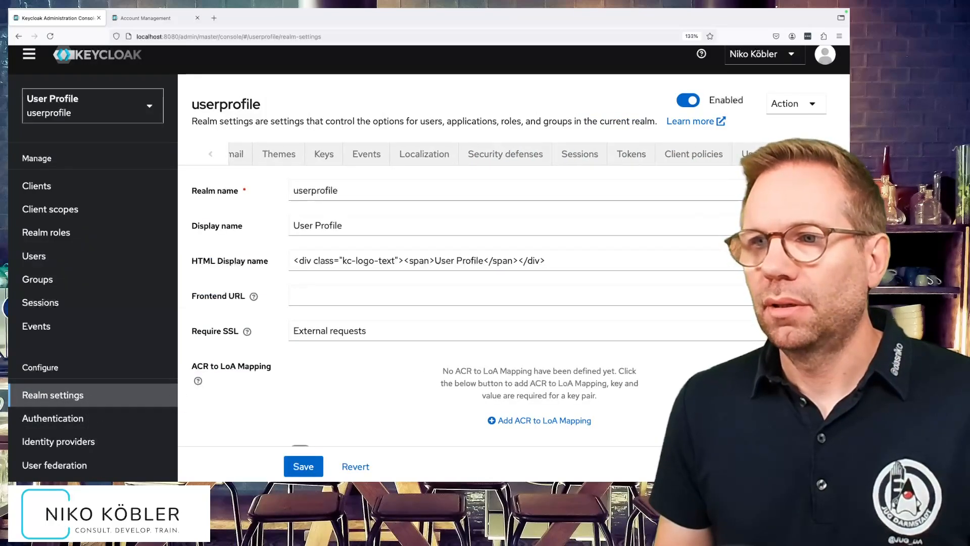
left_click(679, 161)
left_click(349, 216)
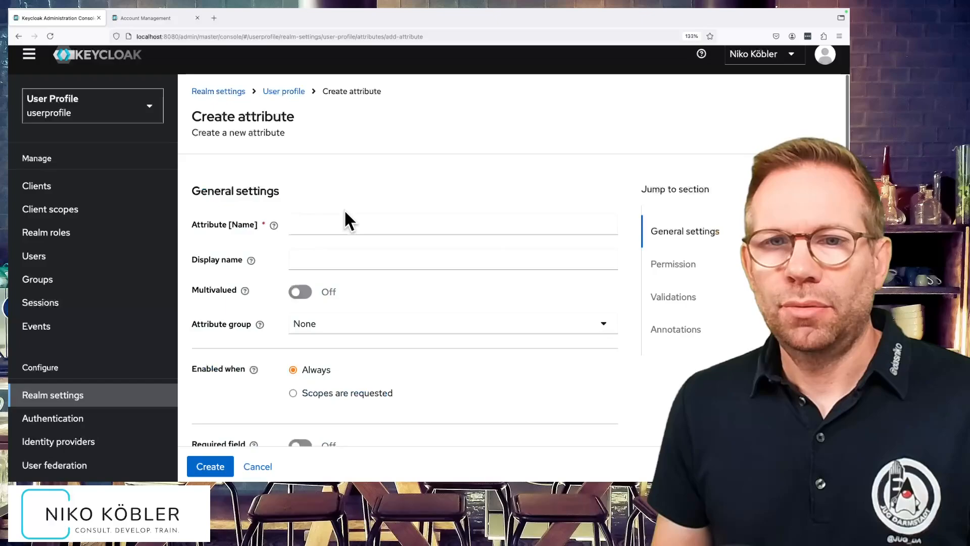
Name the new attribute vegan with the display name "Are you vegan?" and assign it to the personal attribute group.
left_click(346, 223)
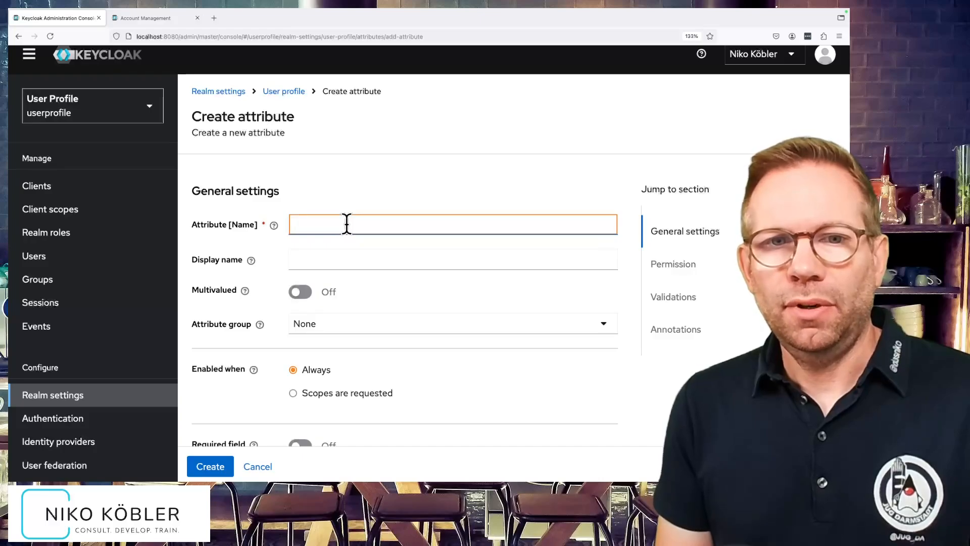
type("veag")
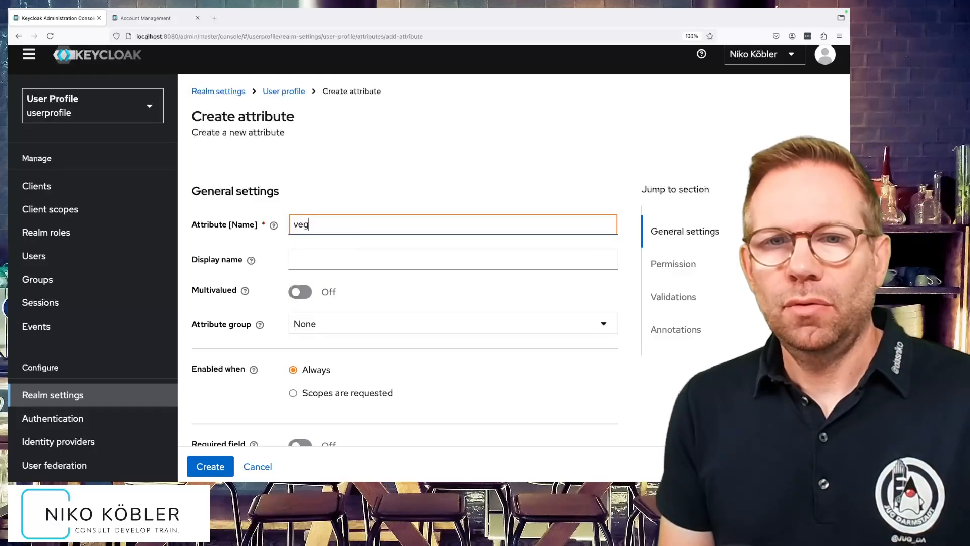
type("en")
key("BackSpace")
key("BackSpace")
type("n")
left_click(373, 265)
type("Ar")
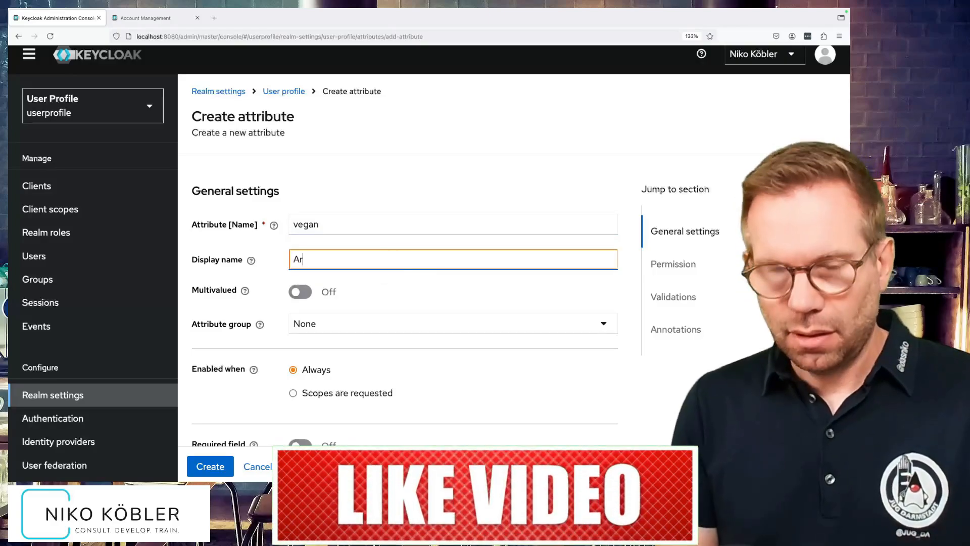
type("e you vegan?")
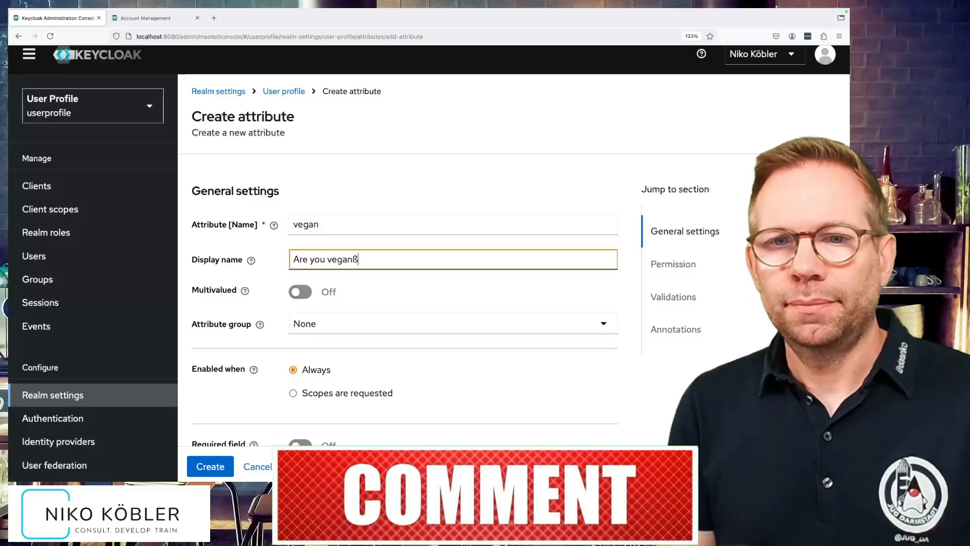
scroll(433, 302, "down", 3)
left_click(345, 198)
left_click(323, 270)
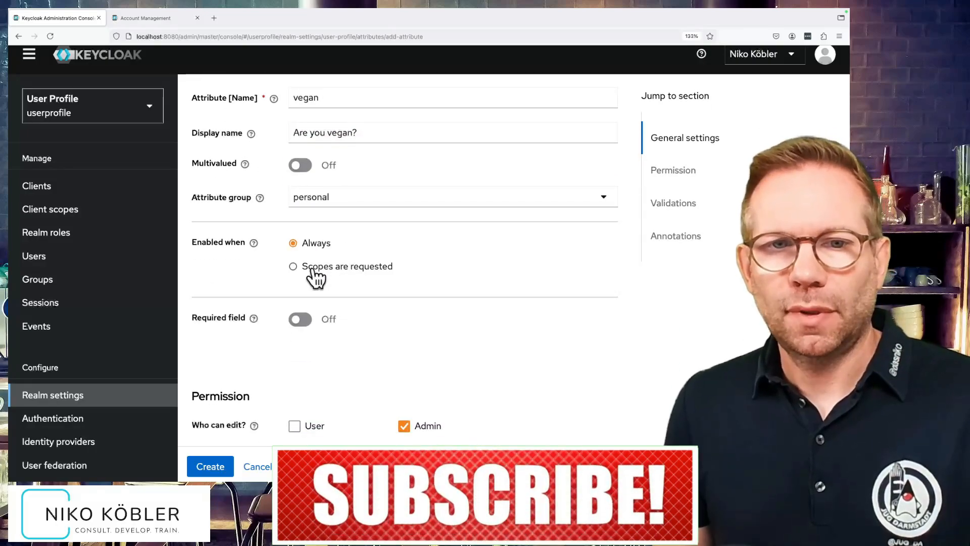
Leave the vegan attribute optional and allow users as well as admins to edit it.
left_click(299, 319)
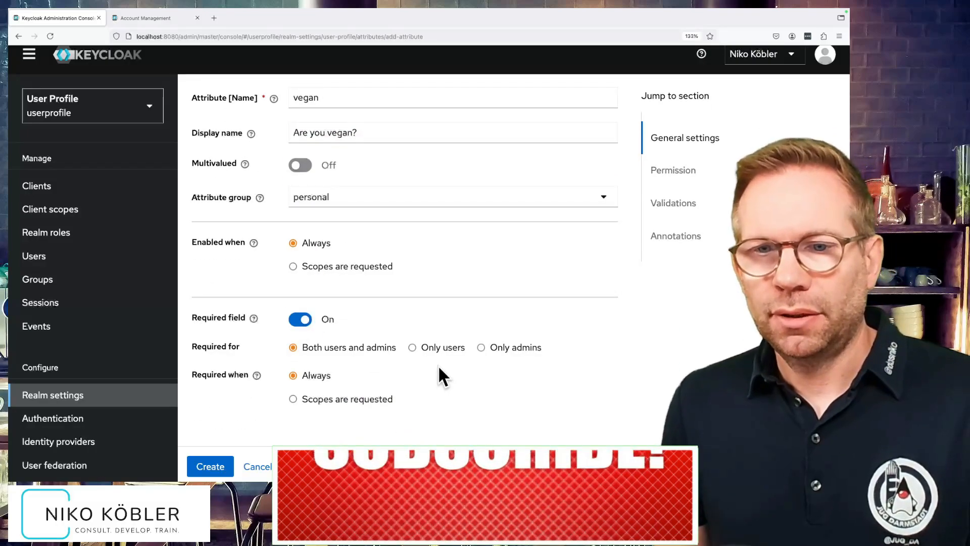
left_click(305, 324)
scroll(308, 343, "down", 3)
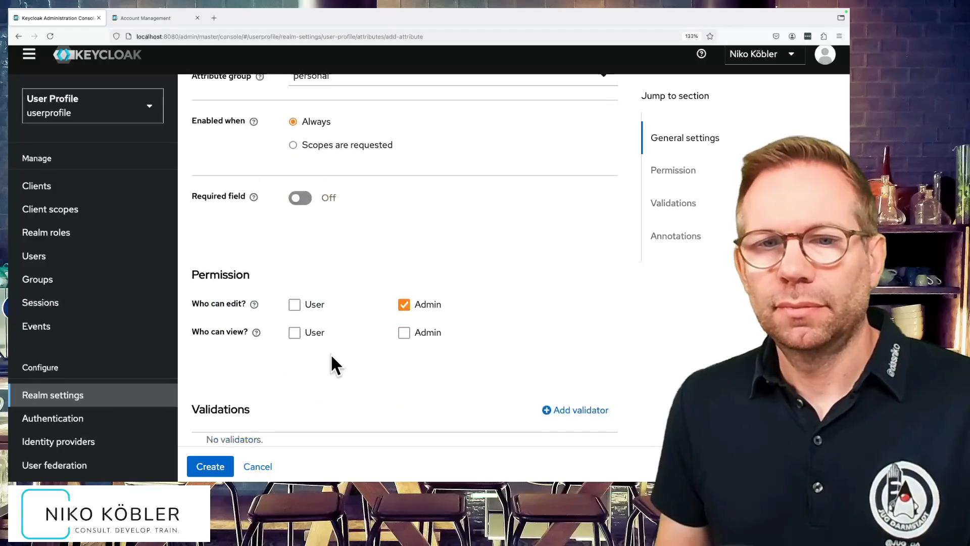
left_click(295, 306)
scroll(354, 355, "down", 4)
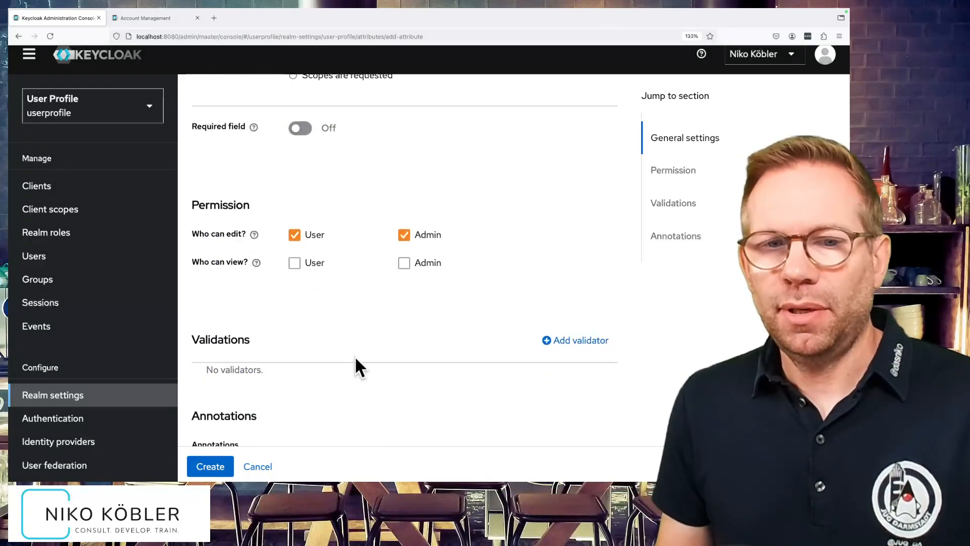
Add an options validator with the choices yes and no to the vegan attribute.
left_click(581, 247)
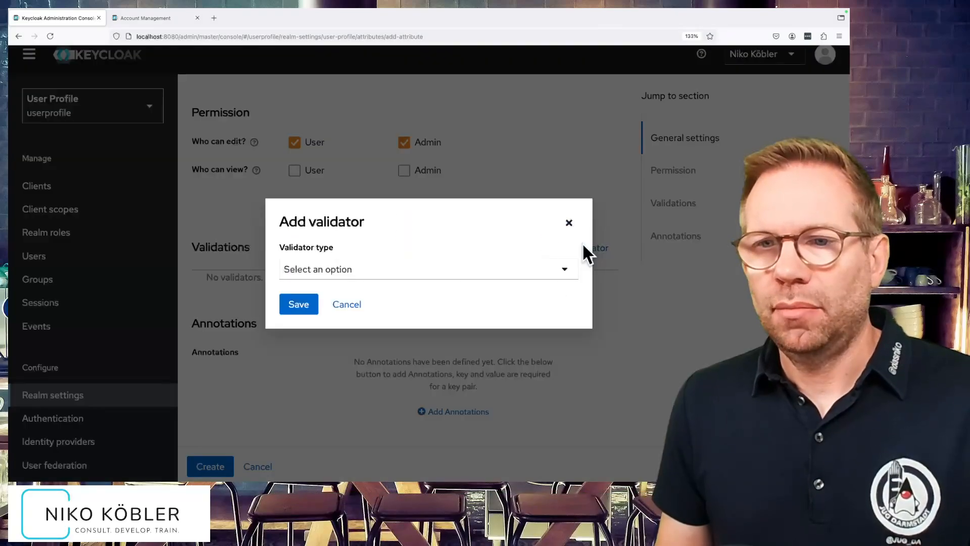
left_click(341, 273)
scroll(404, 359, "down", 1)
scroll(403, 360, "down", 3)
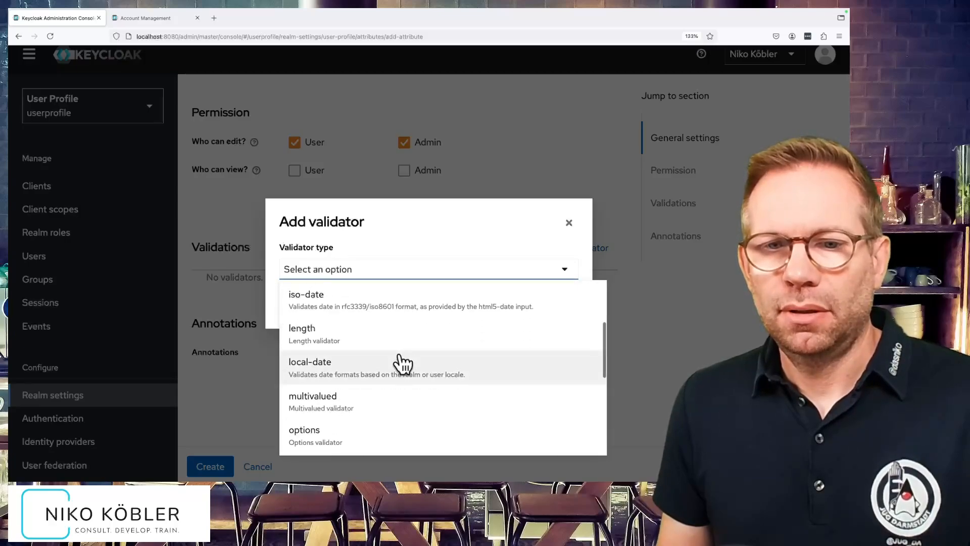
scroll(402, 362, "down", 3)
left_click(331, 361)
left_click(328, 284)
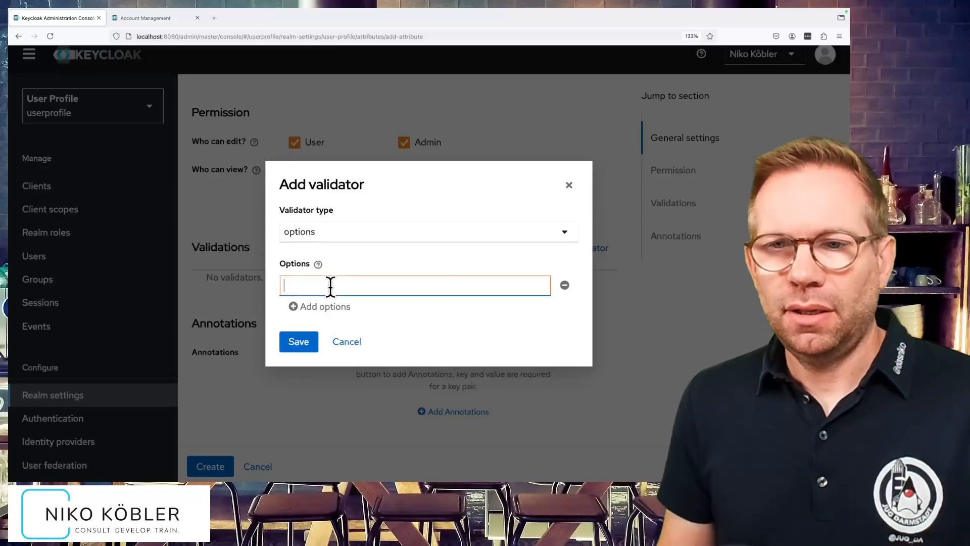
type("yes")
left_click(325, 307)
left_click(322, 298)
type("no")
left_click(302, 353)
Annotate the vegan attribute with inputType set to select-radiobuttons and create the attribute.
scroll(343, 369, "down", 2)
left_click(475, 389)
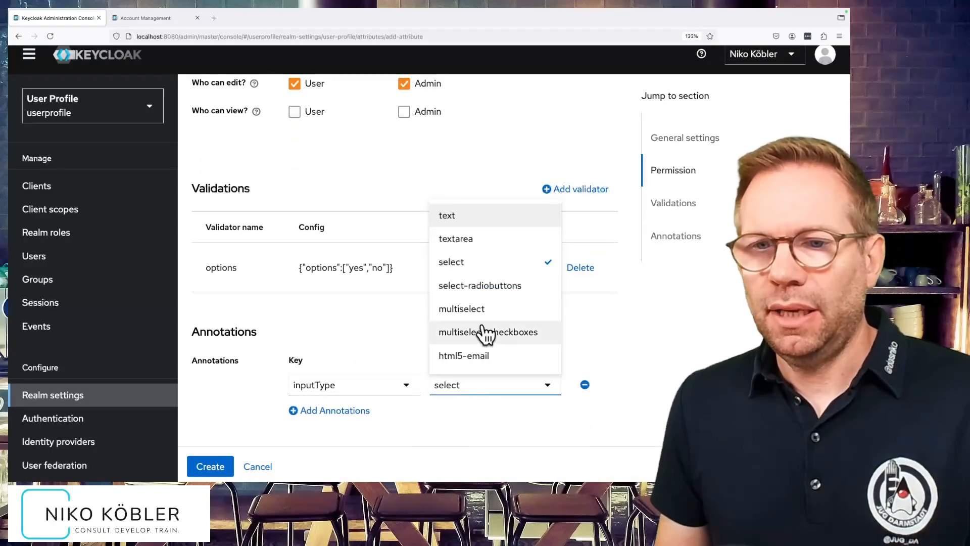
left_click(538, 284)
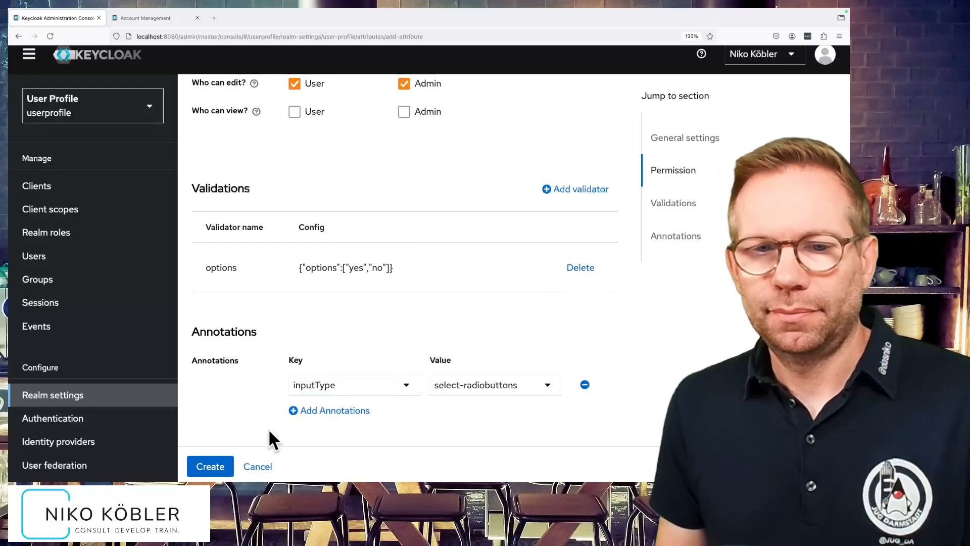
left_click(208, 465)
scroll(240, 435, "down", 3)
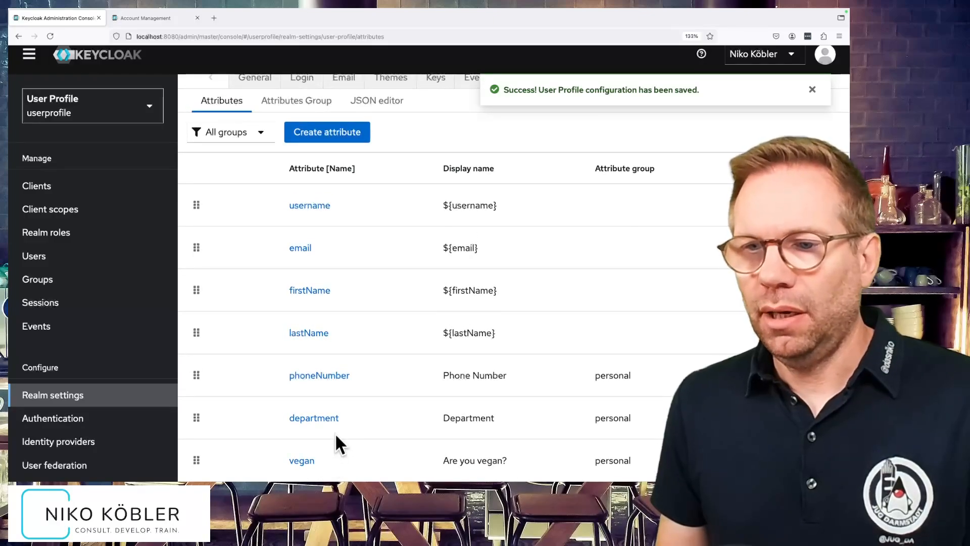
scroll(335, 432, "up", 3)
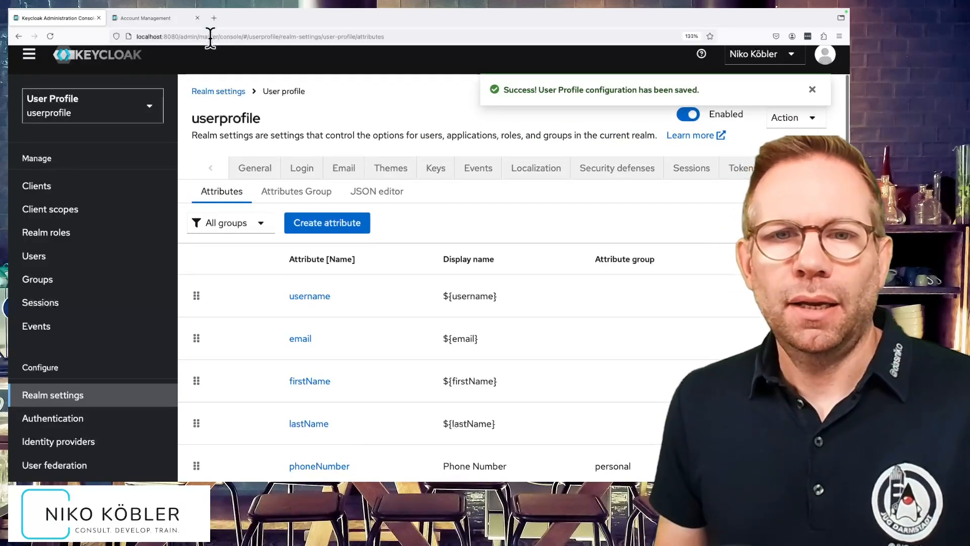
Switch to the account console and reload the personal info to examine the Personal Data fields.
left_click(164, 18)
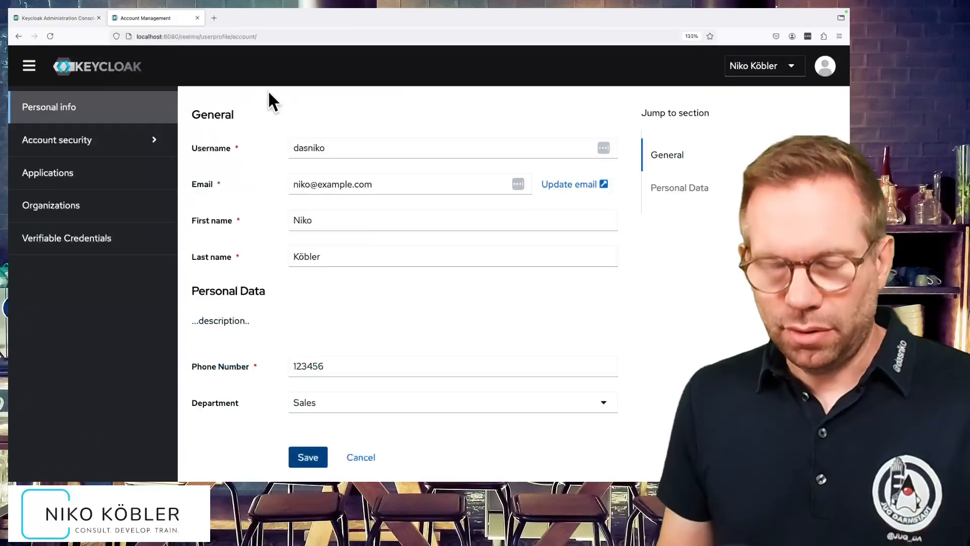
key("super+r")
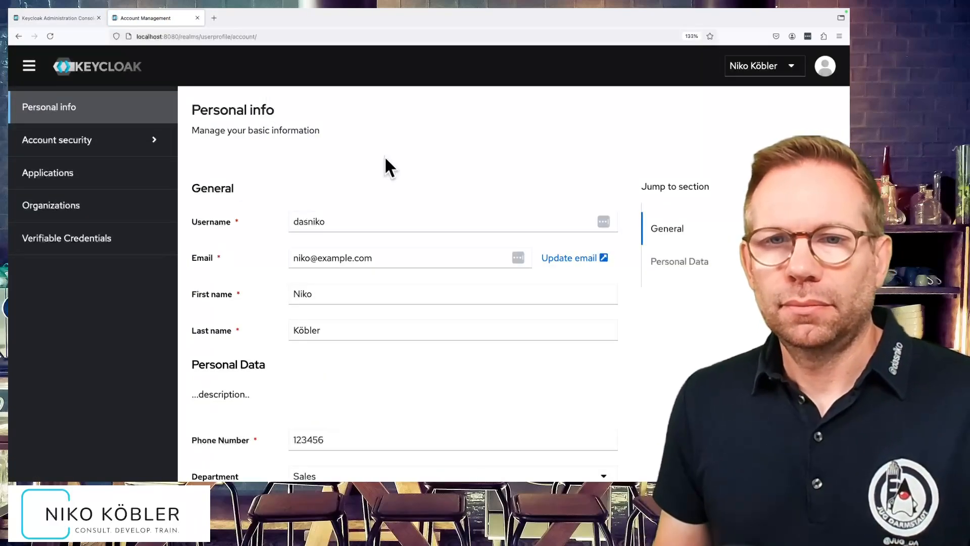
scroll(384, 156, "down", 3)
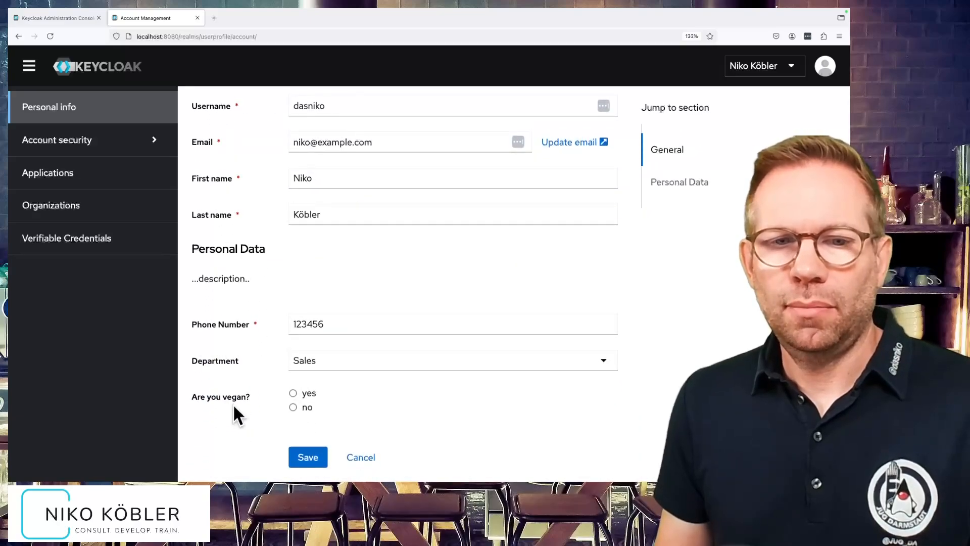
Try both choices for "Are you vegan?", settle on no and save the personal info.
left_click(305, 393)
left_click(307, 406)
left_click(306, 393)
left_click(307, 407)
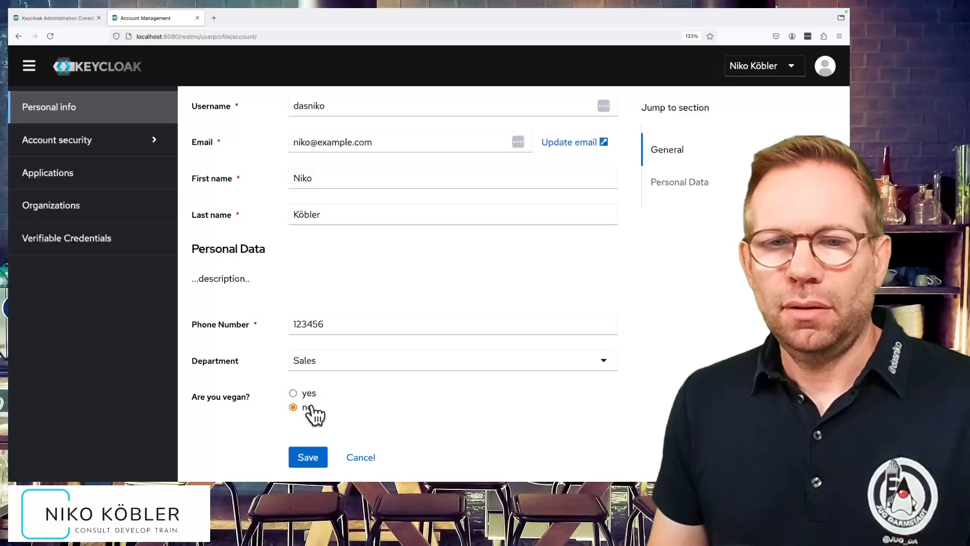
left_click(312, 461)
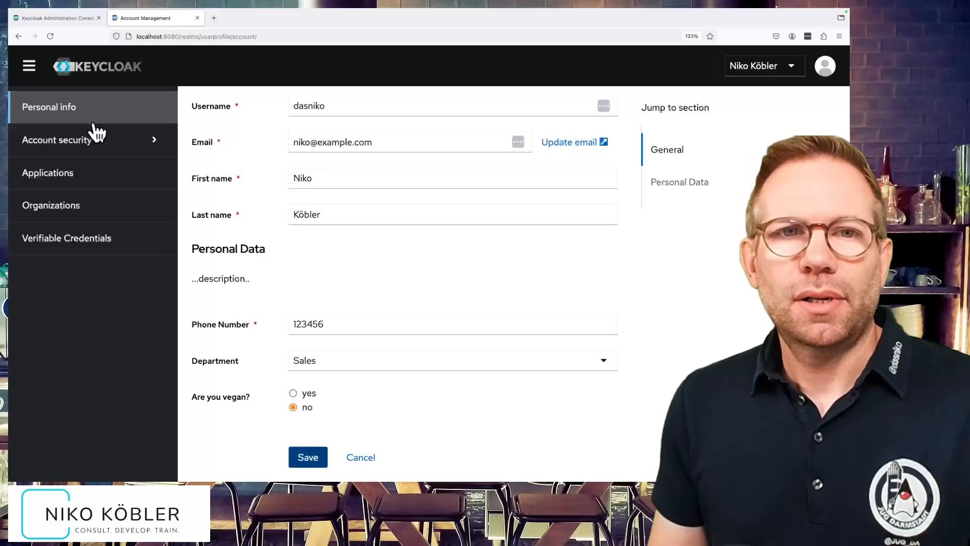
Switch back to the admin console and open the phoneNumber attribute for editing.
mouse_move(81, 17)
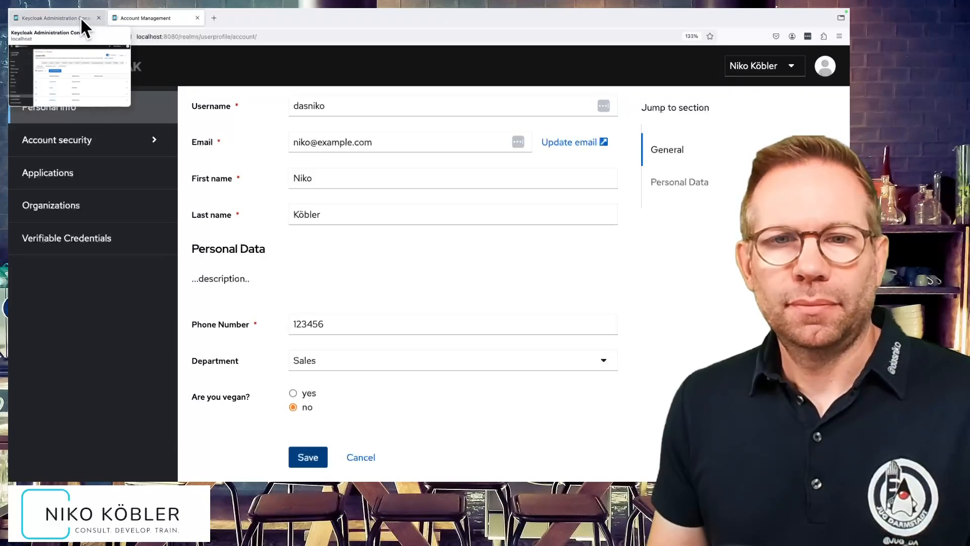
left_click(81, 17)
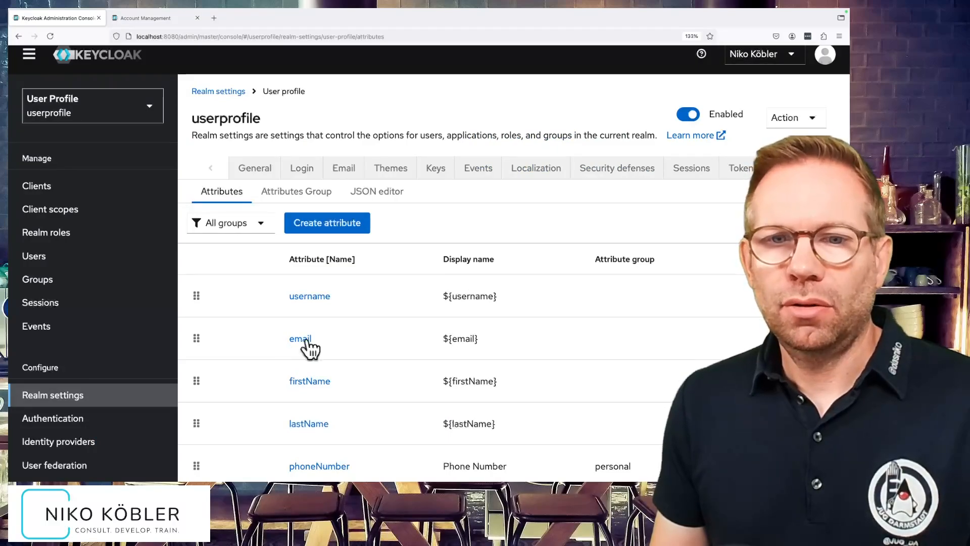
scroll(359, 344, "down", 2)
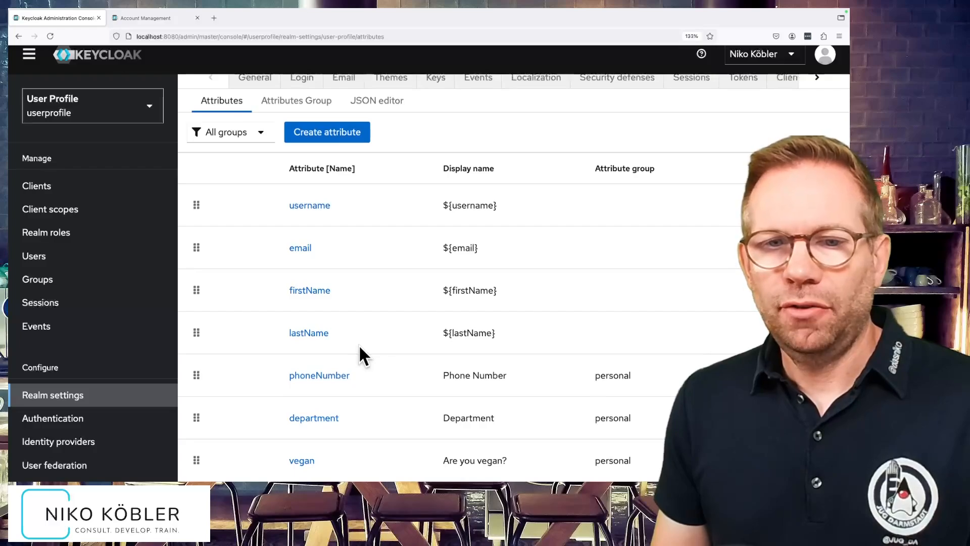
left_click(327, 377)
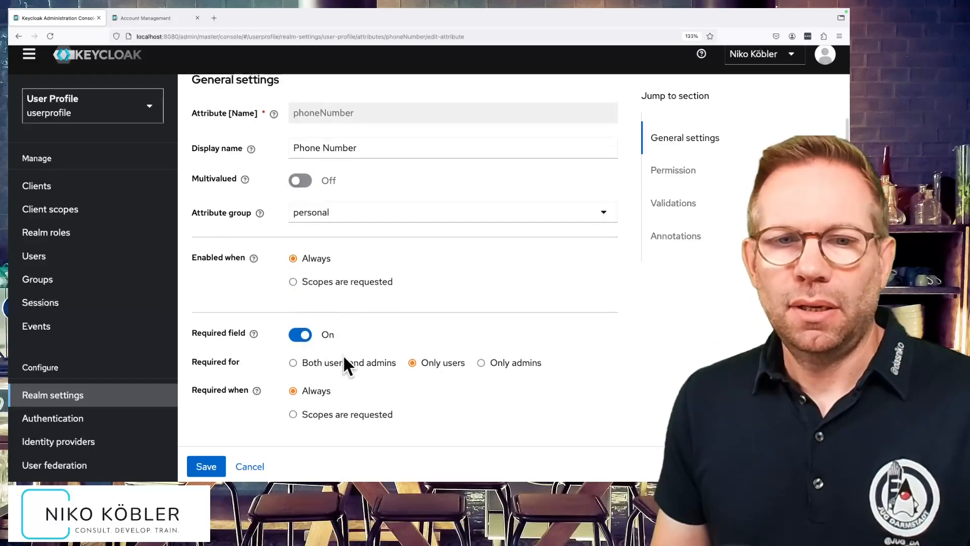
Make the phone number required only when the phone scope is requested, and save the attribute.
scroll(343, 353, "down", 2)
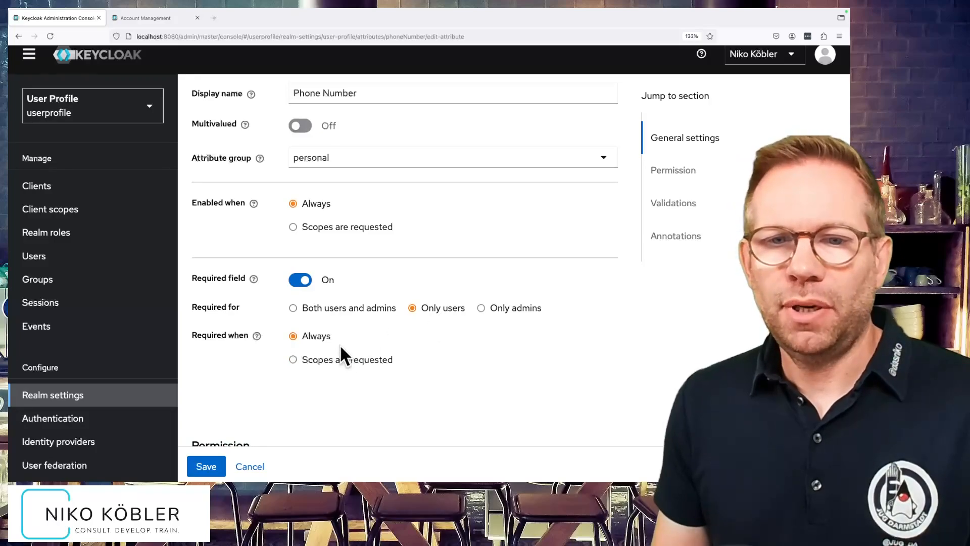
left_click(317, 369)
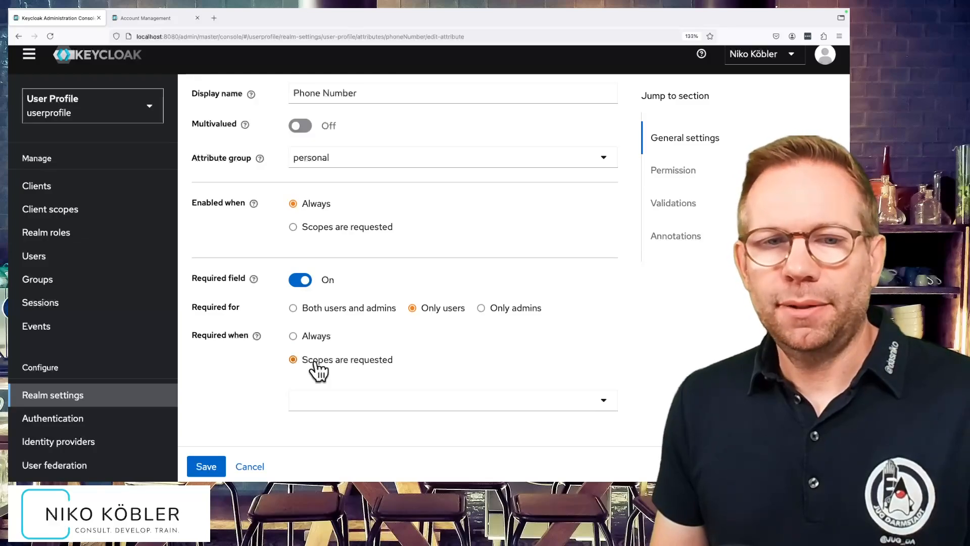
scroll(314, 364, "down", 3)
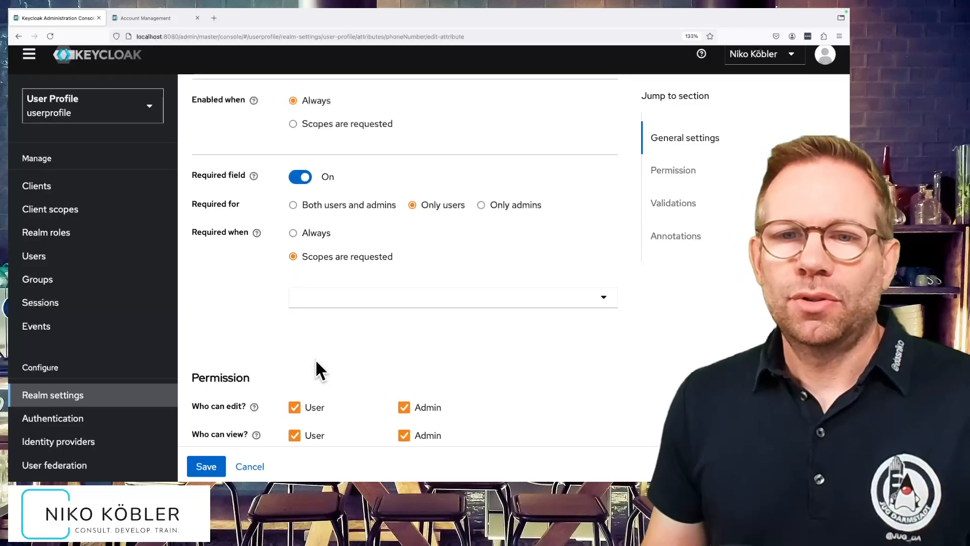
left_click(342, 297)
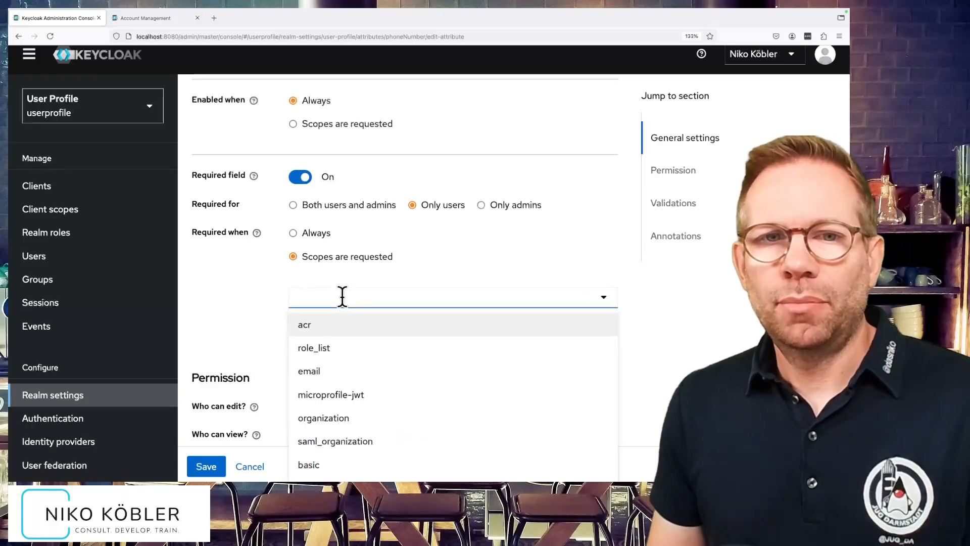
scroll(419, 423, "down", 5)
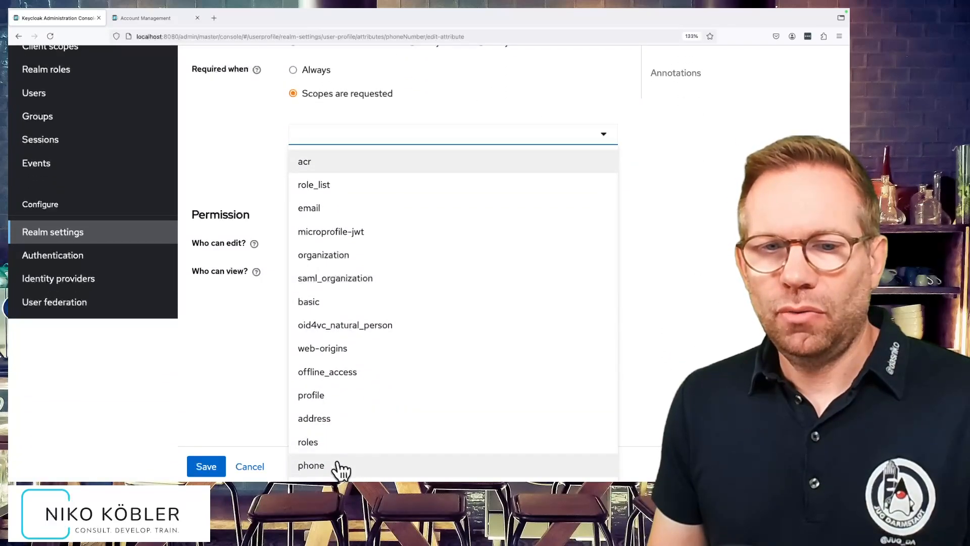
left_click(339, 465)
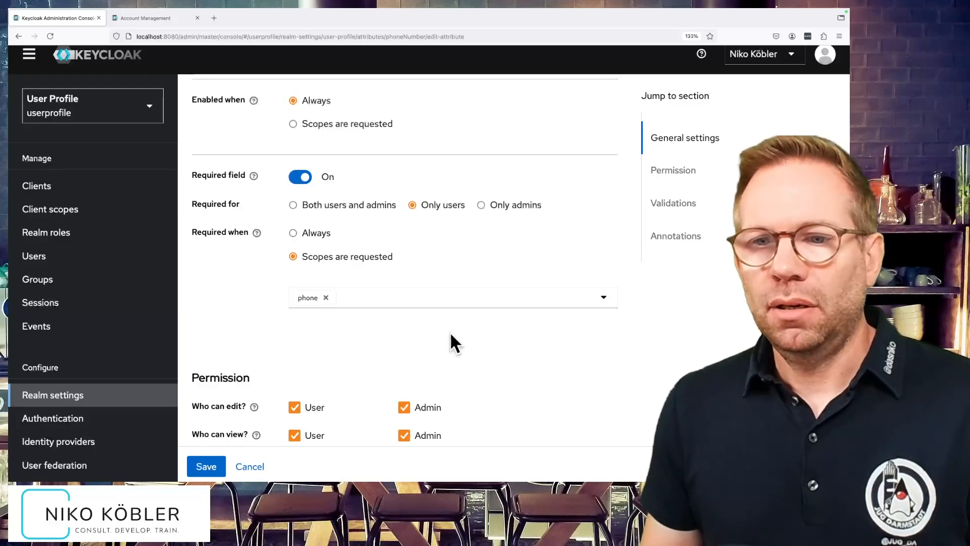
scroll(488, 343, "down", 2)
scroll(488, 343, "down", 1)
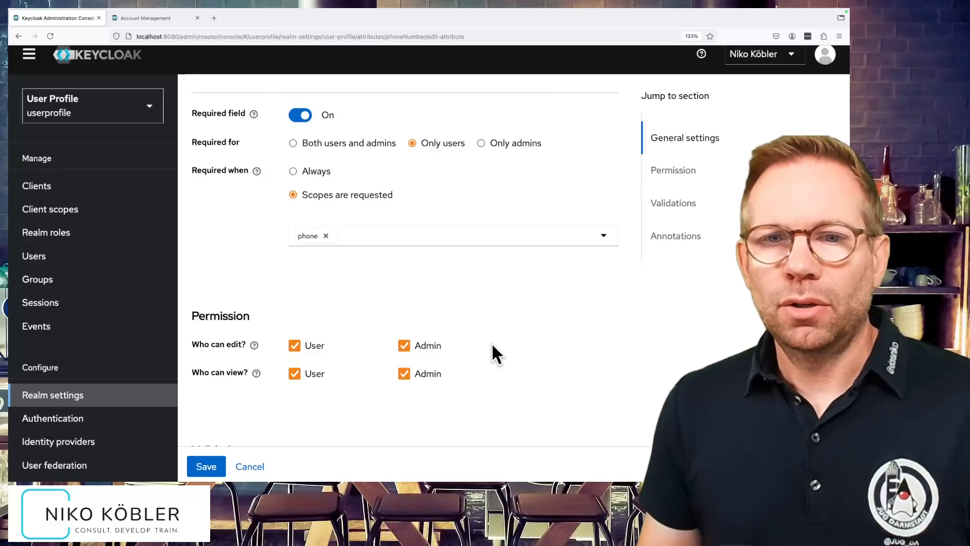
scroll(493, 345, "down", 8)
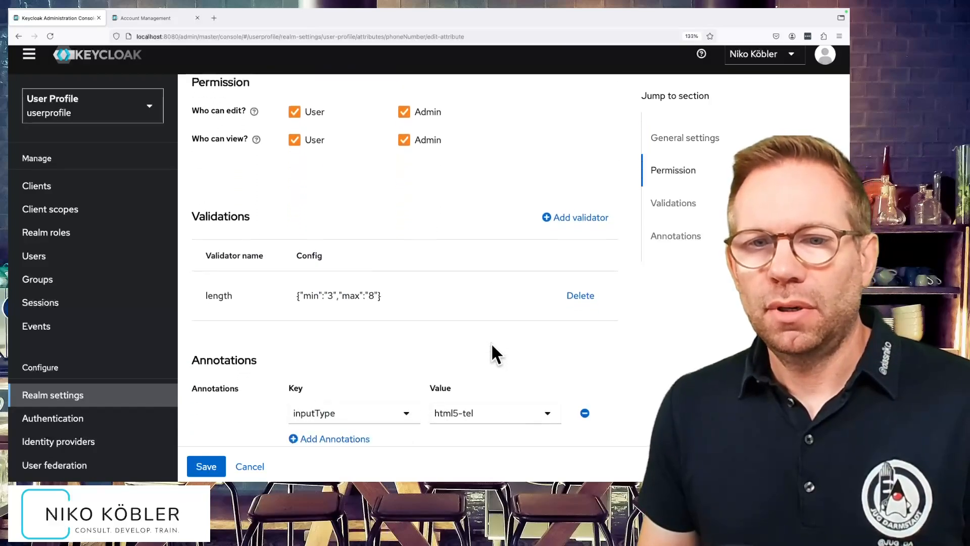
scroll(492, 353, "down", 1)
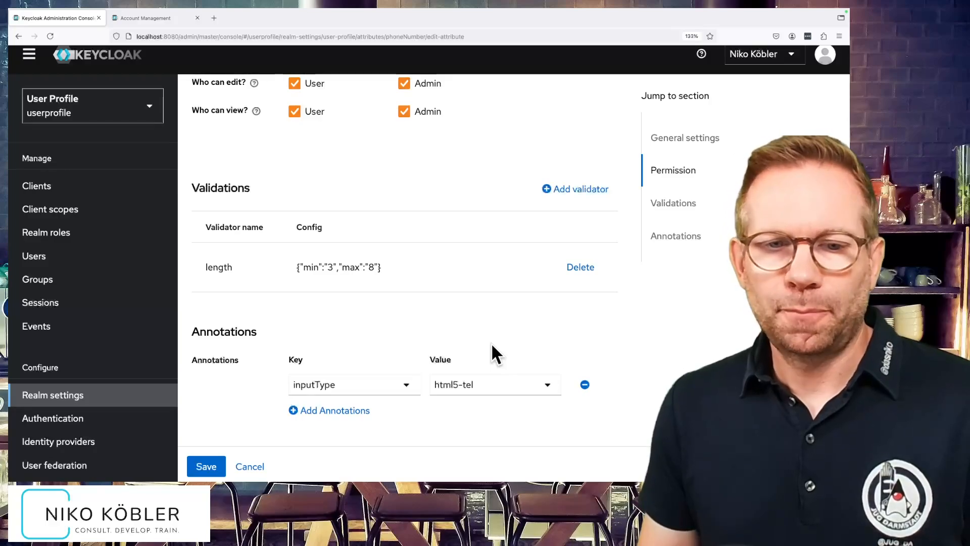
left_click(206, 466)
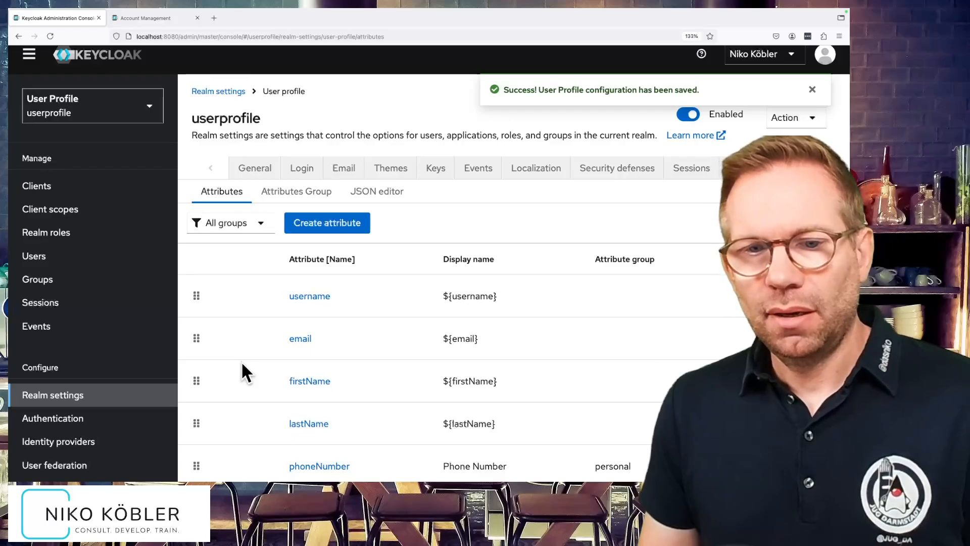
Enable the department attribute only when the phone scope is requested, and save it.
scroll(242, 363, "down", 3)
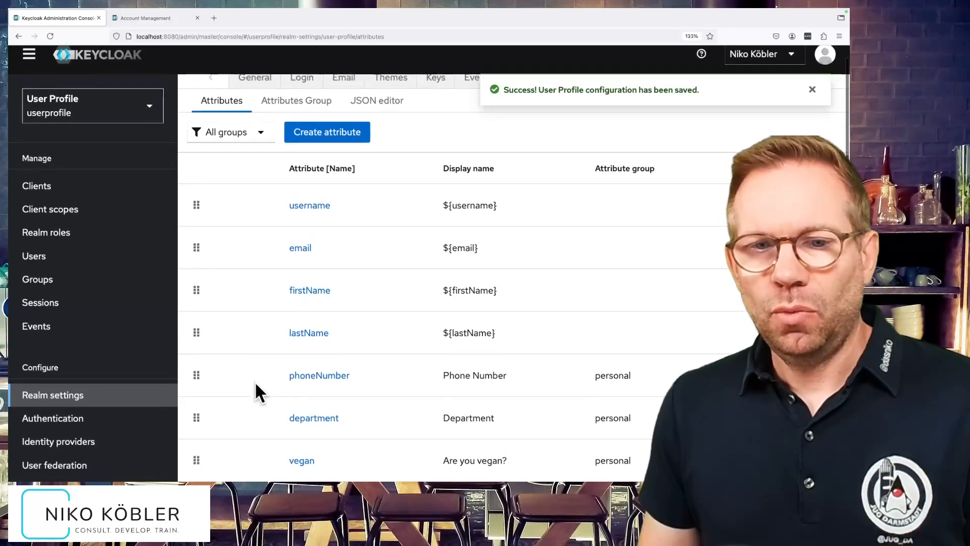
left_click(312, 417)
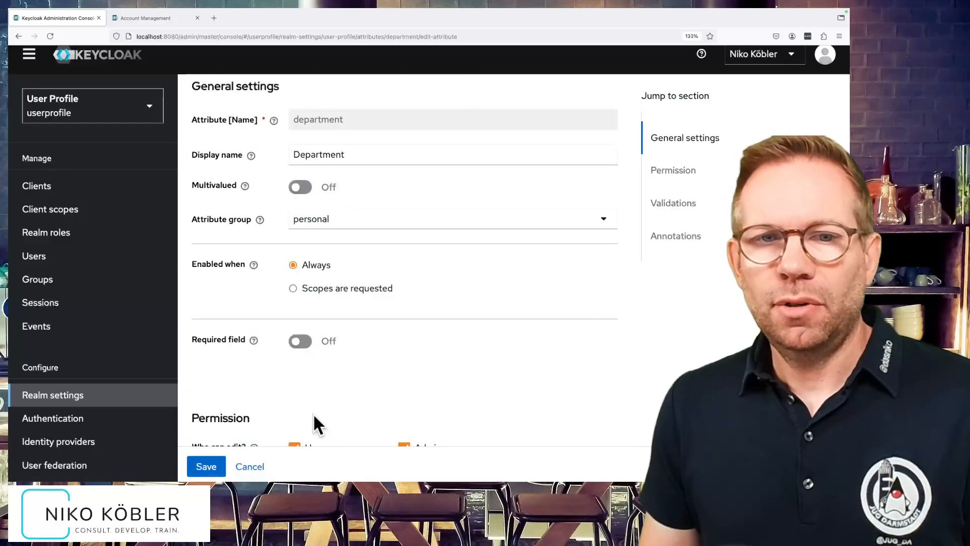
left_click(293, 289)
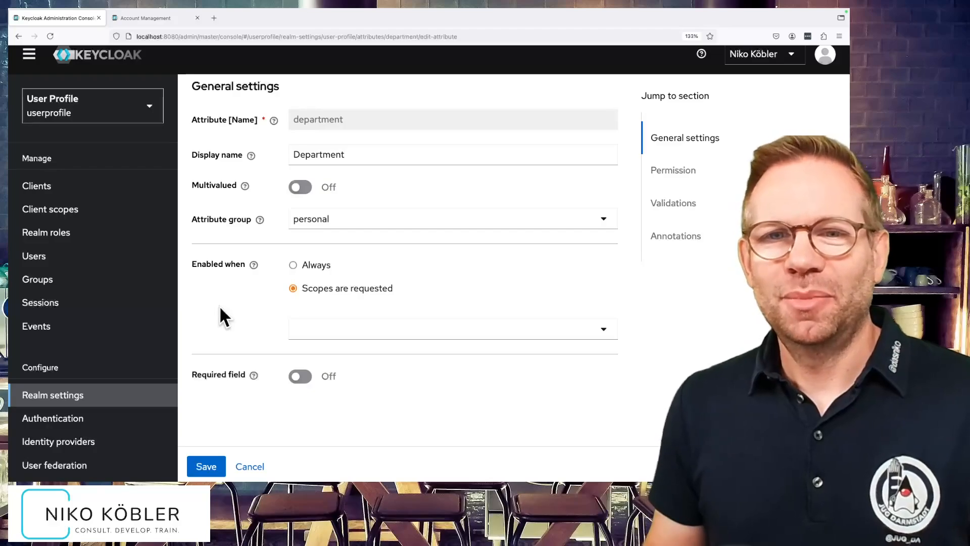
left_click(605, 329)
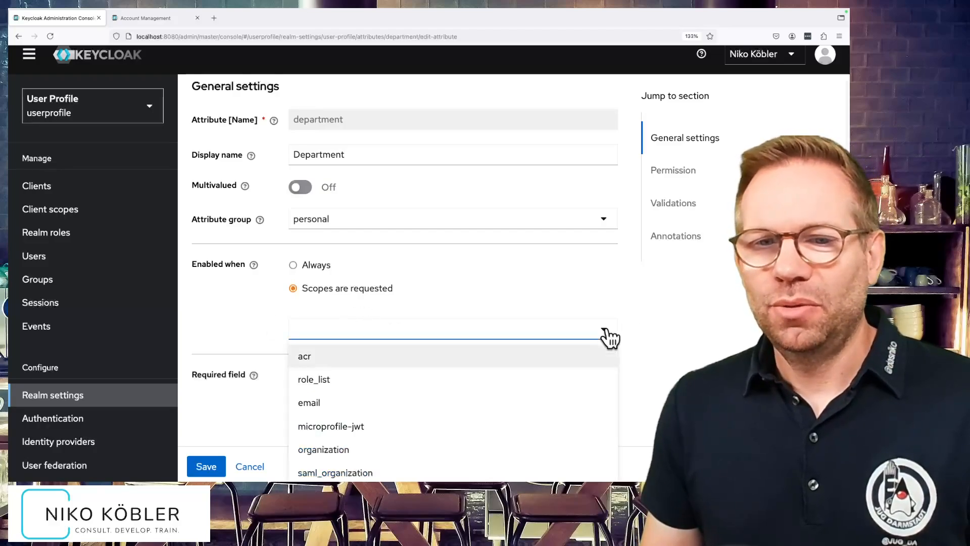
scroll(557, 362, "down", 5)
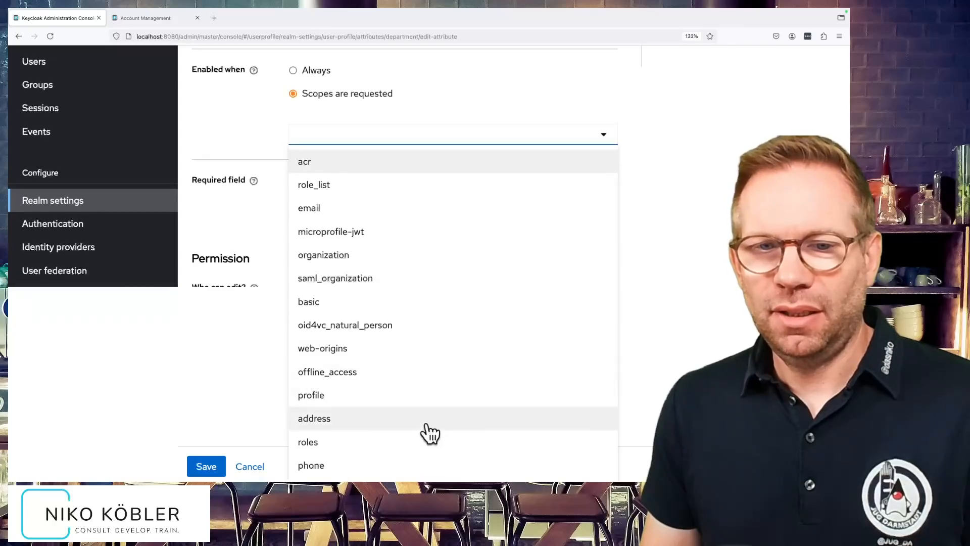
left_click(427, 466)
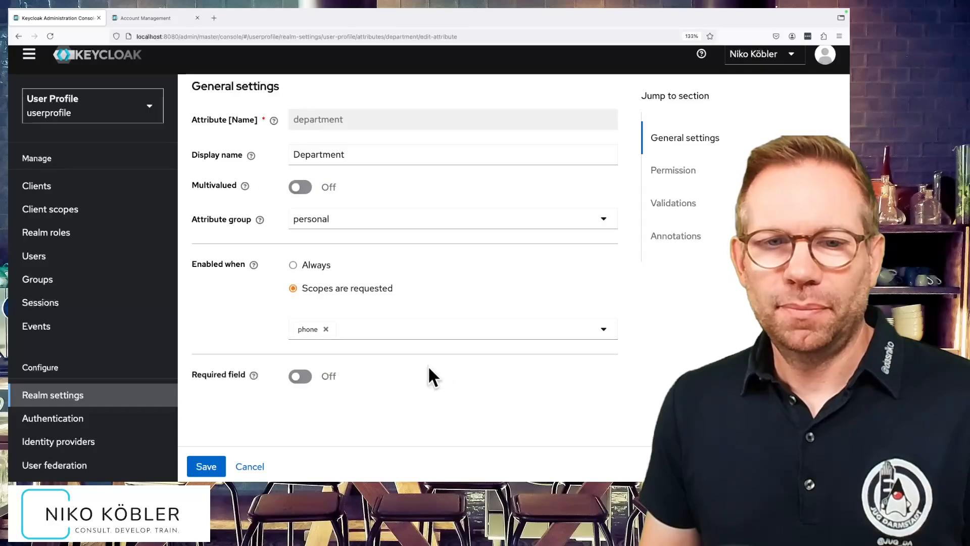
left_click(210, 455)
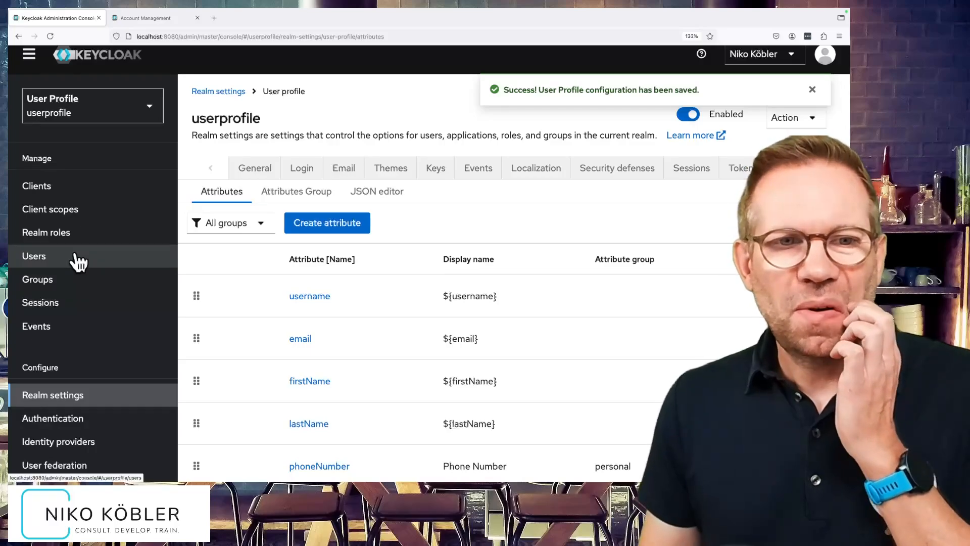
Open the existing user's details and examine the Personal Data fields.
left_click(79, 262)
left_click(226, 244)
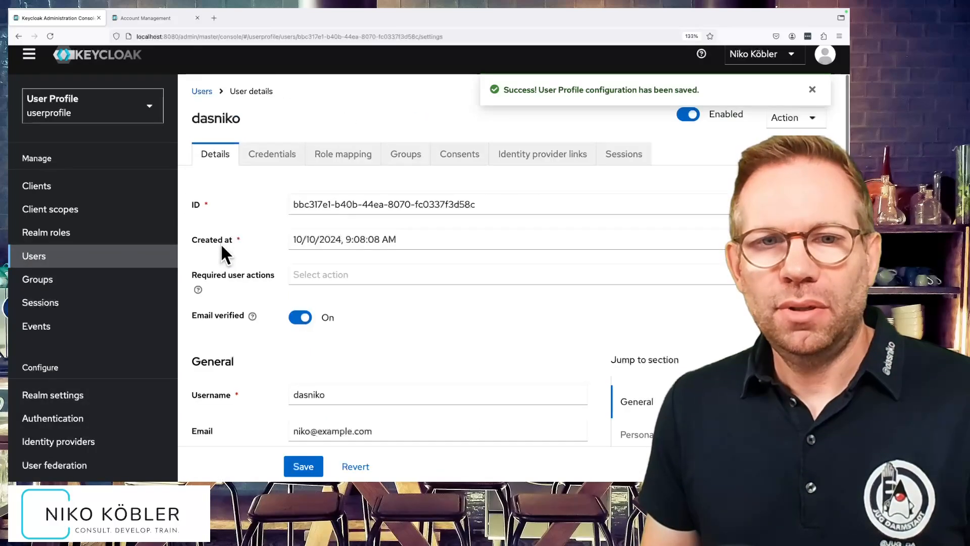
scroll(405, 348, "down", 5)
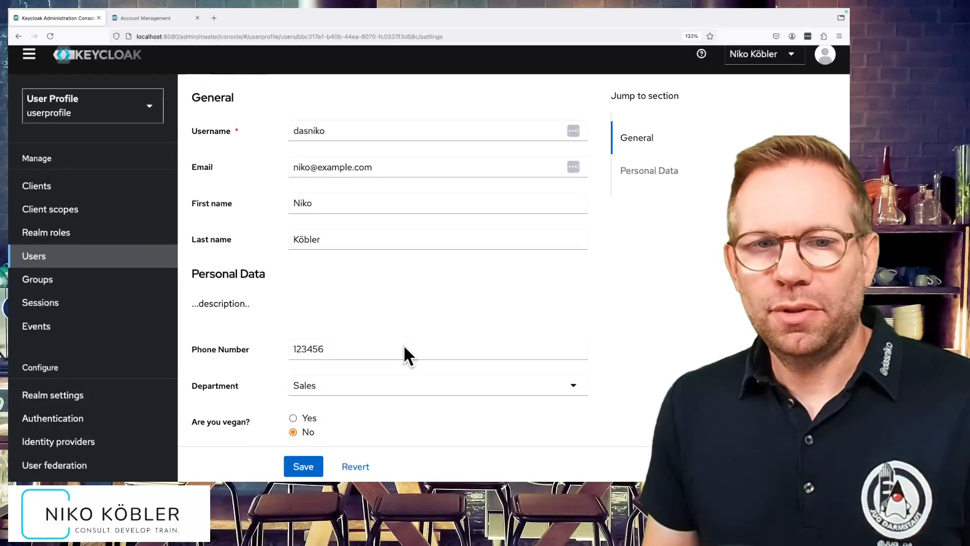
Clear the user's phone number in the Personal Data section and save the user.
left_click(350, 332)
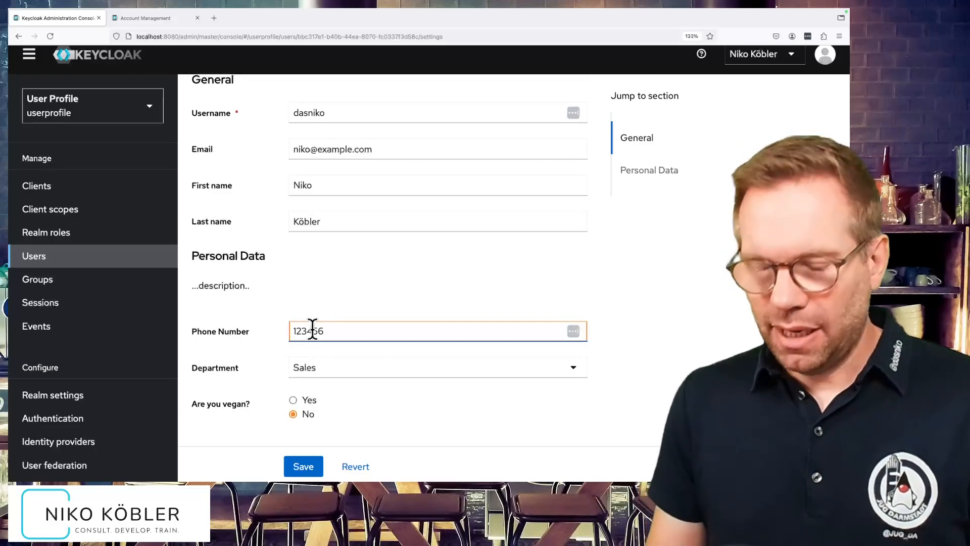
type("1")
key("BackSpace")
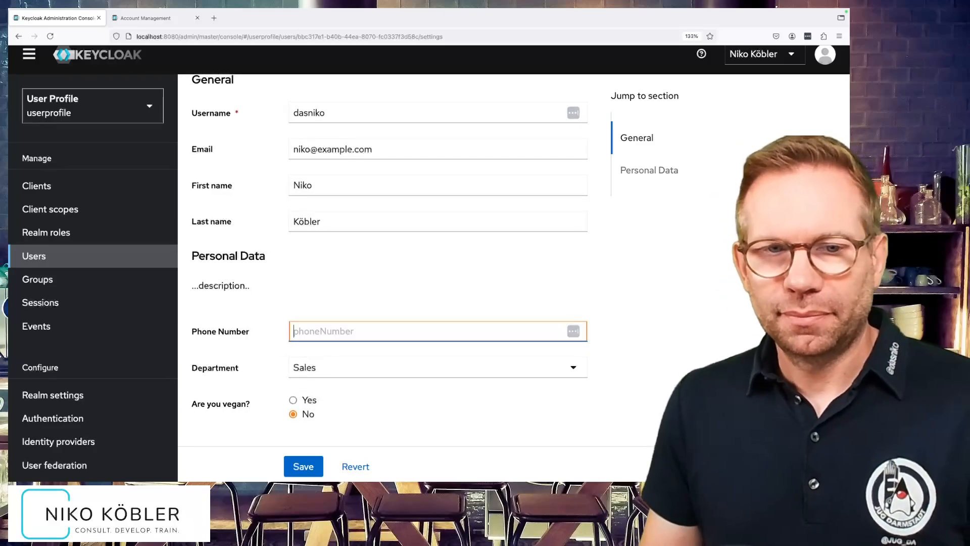
left_click(313, 465)
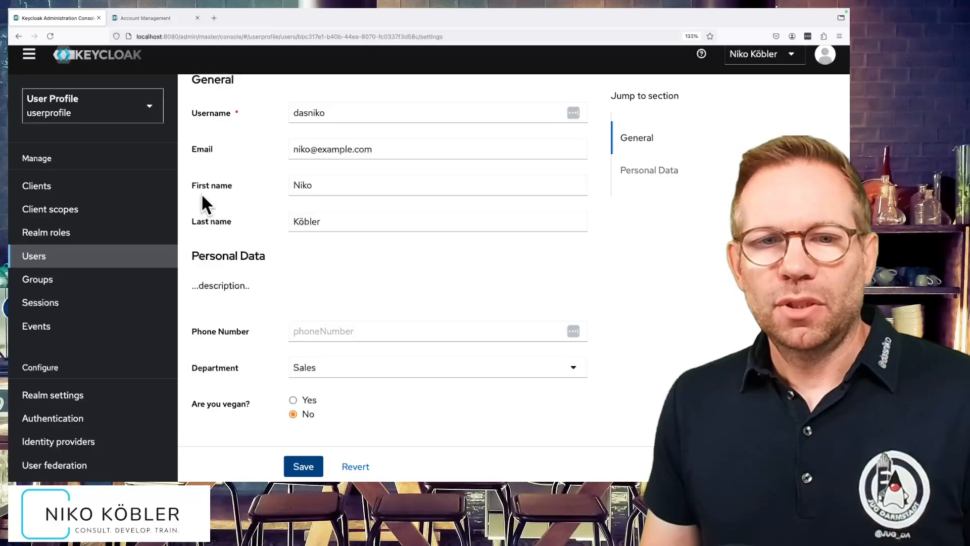
Switch to the account console, reload the personal info page and examine the Personal Data fields.
left_click(161, 17)
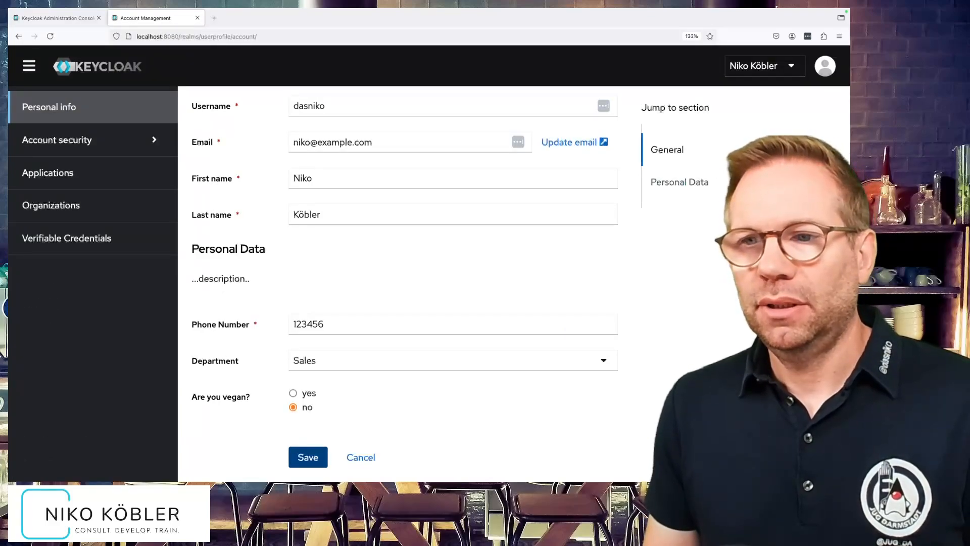
key("super+r")
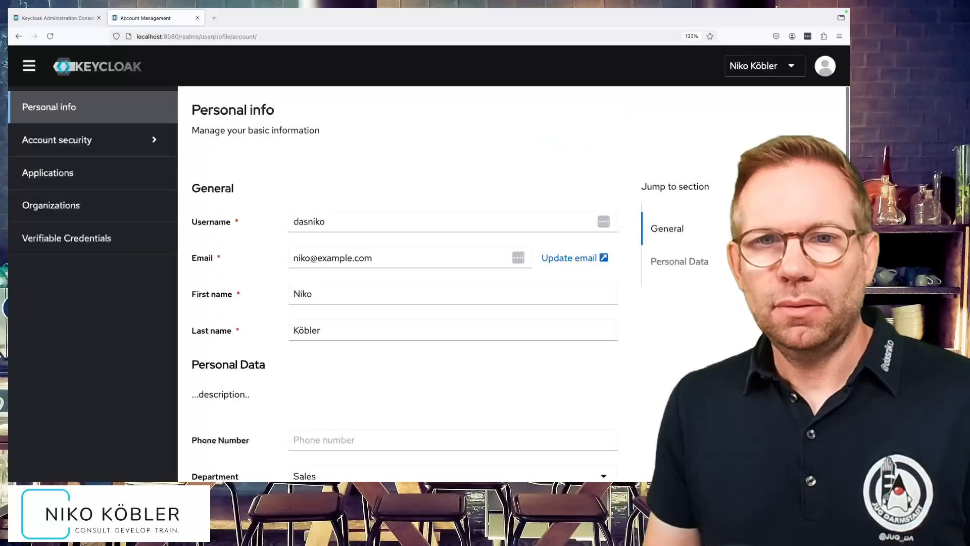
scroll(734, 238, "down", 3)
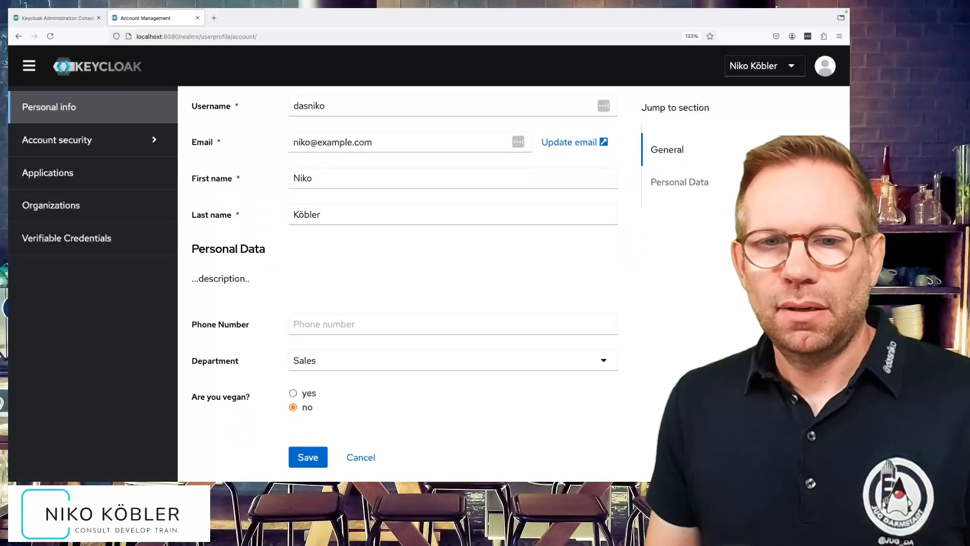
scroll(734, 228, "up", 3)
scroll(734, 228, "down", 2)
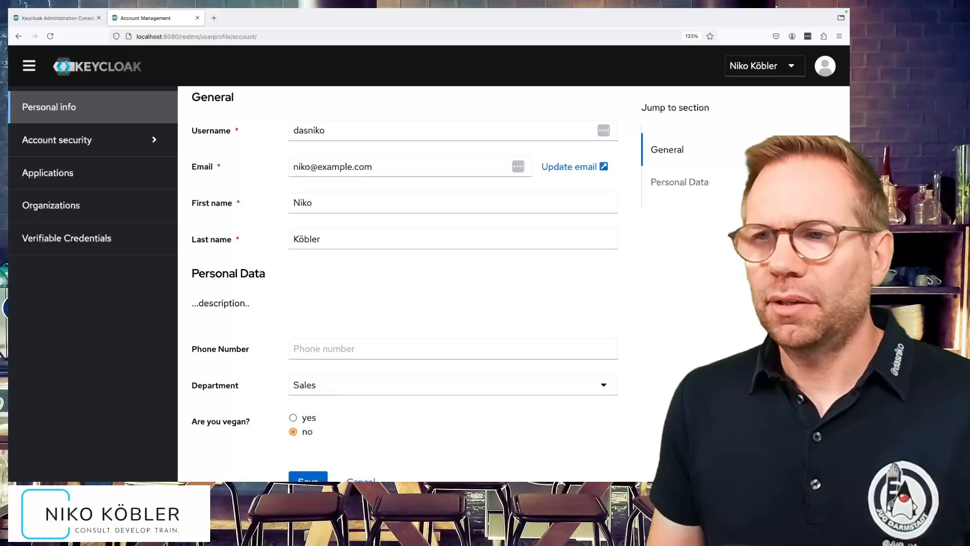
scroll(762, 97, "up", 3)
Sign out of the account console and sign back in with the user's username and password.
left_click(760, 70)
left_click(751, 94)
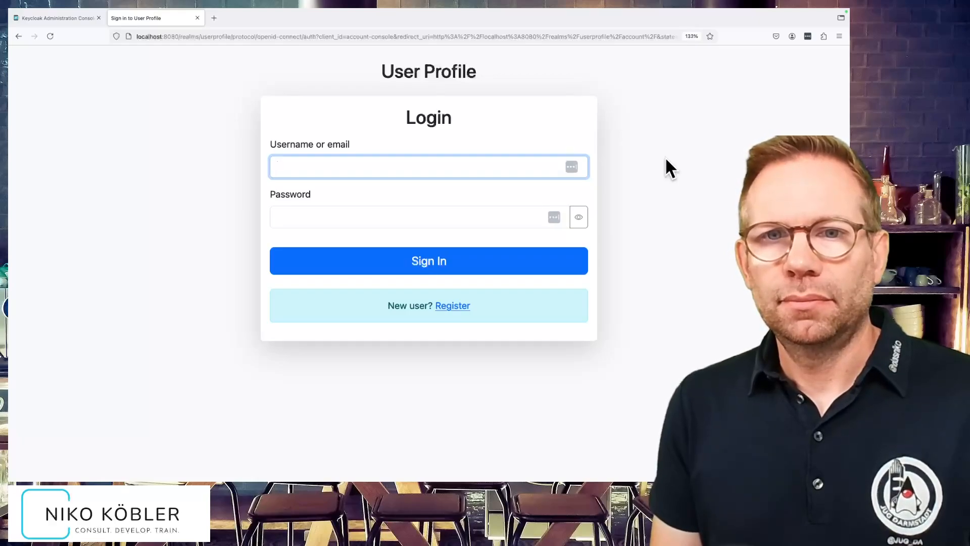
type("dasniko")
key("Tab")
type("test")
key("Return")
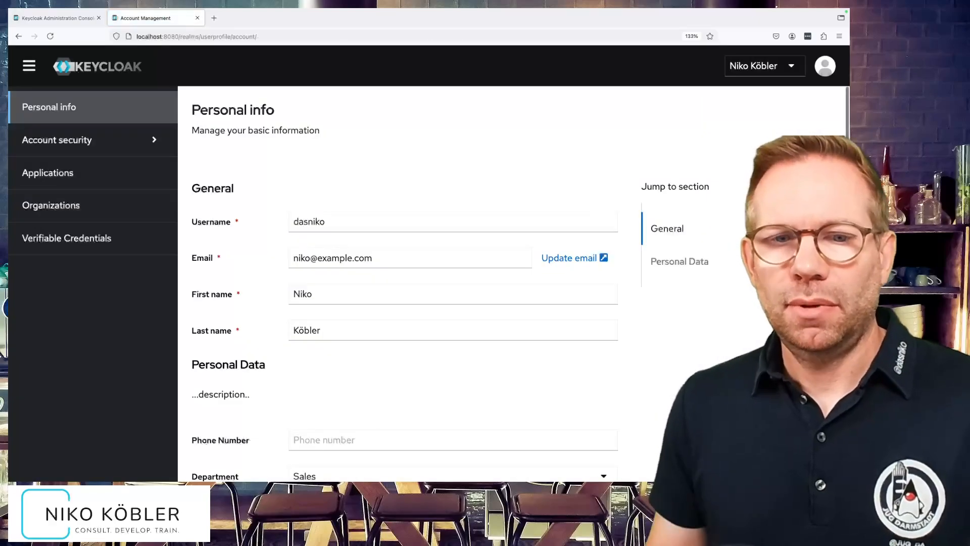
Save the personal info with the phone number left empty and dismiss the notification.
scroll(668, 296, "down", 3)
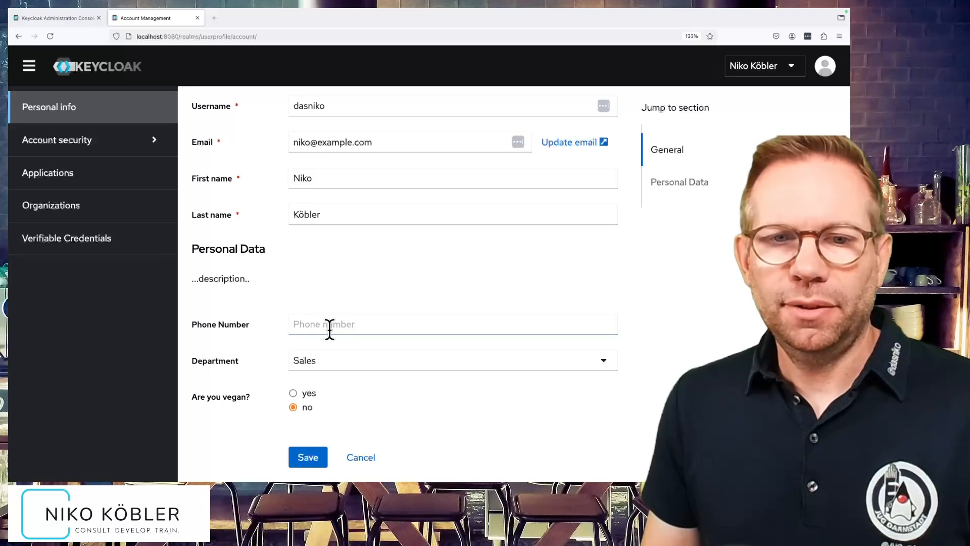
left_click(300, 462)
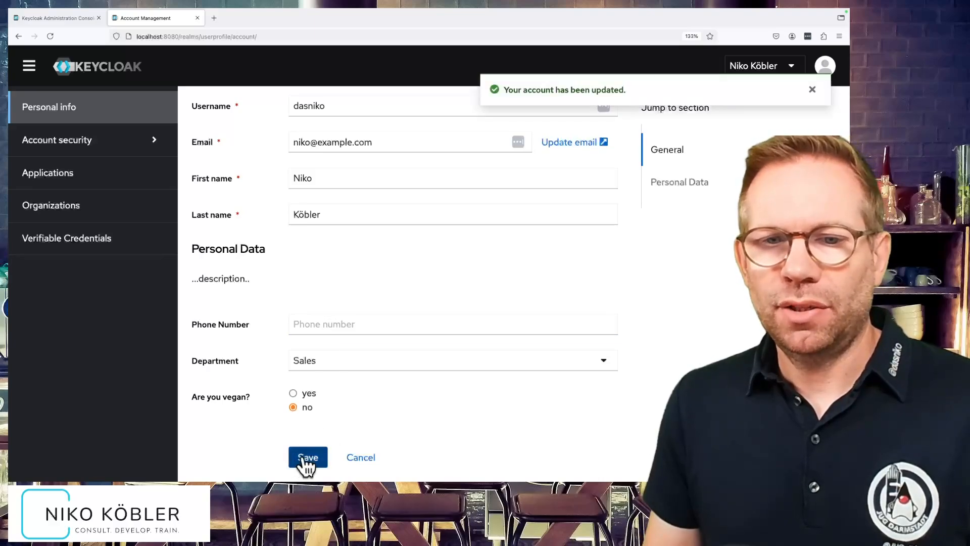
left_click(810, 90)
Sign out and check the registration form's Personal Data fields, returning to the login form.
left_click(771, 71)
left_click(752, 94)
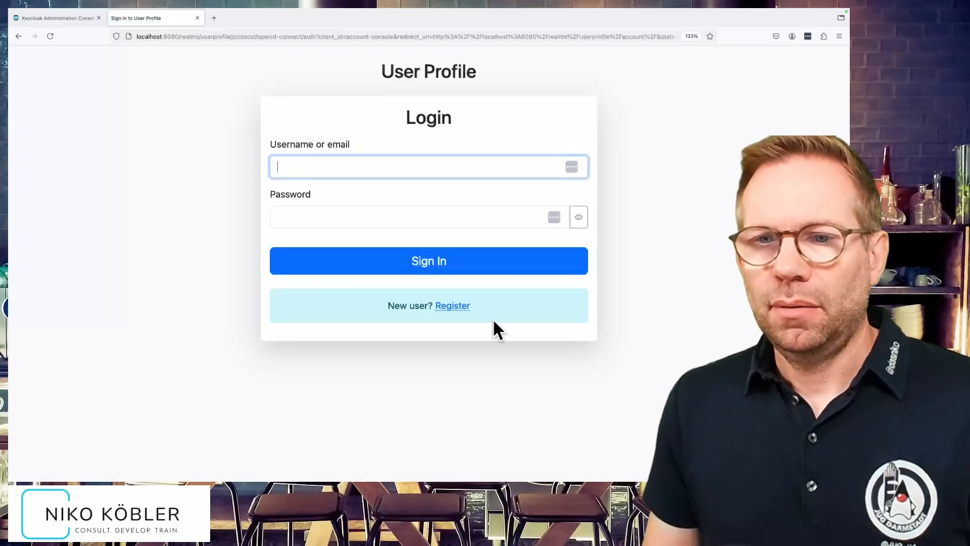
left_click(453, 306)
scroll(451, 331, "down", 5)
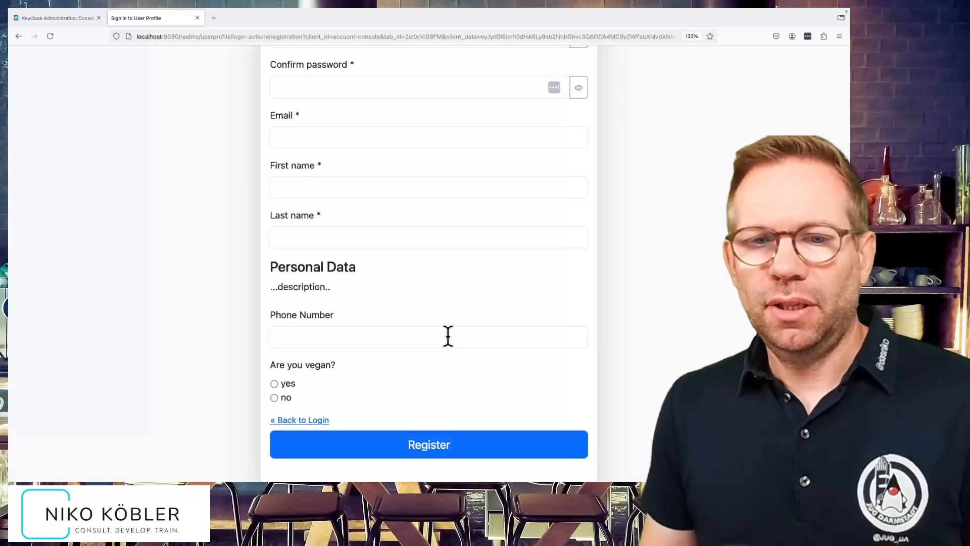
left_click(323, 422)
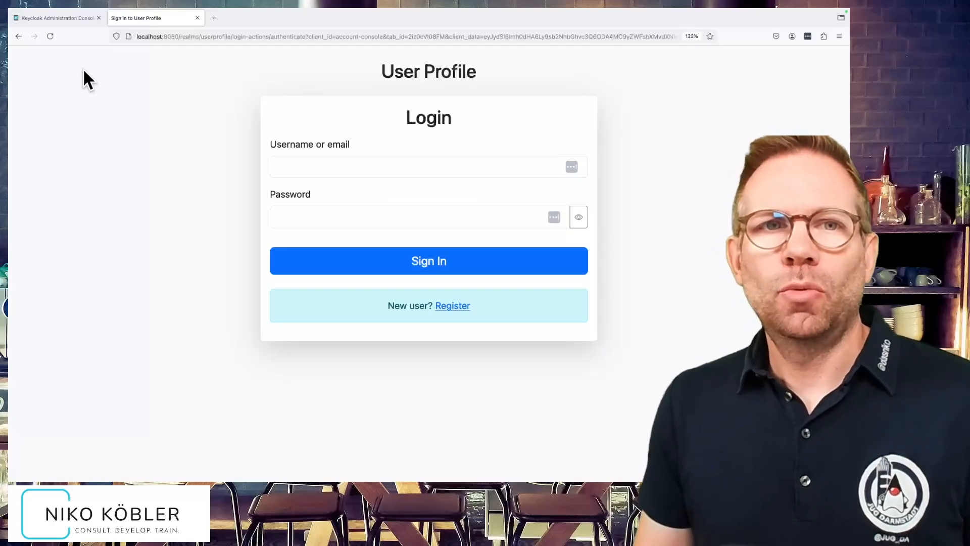
In the admin console, set the phone client scope of the account-console client to Default.
left_click(60, 18)
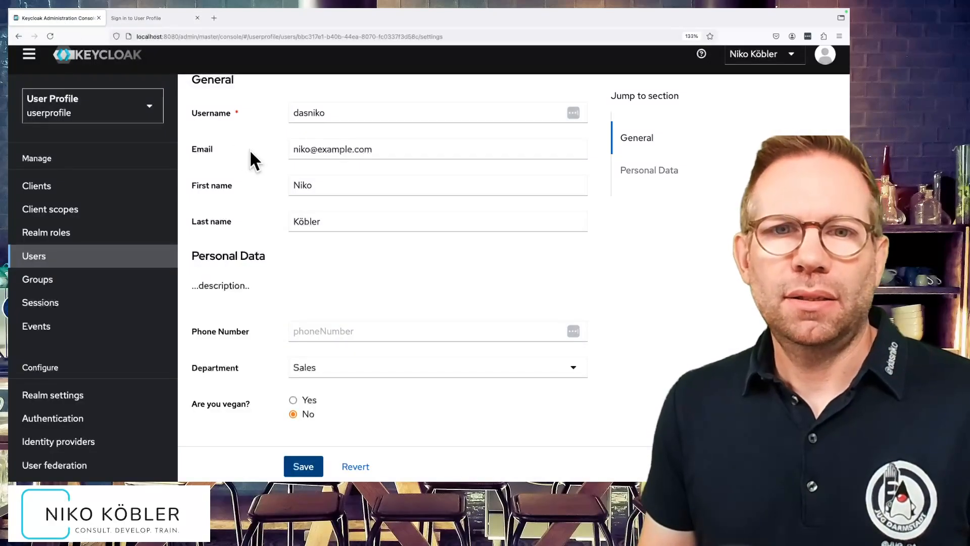
scroll(251, 152, "up", 6)
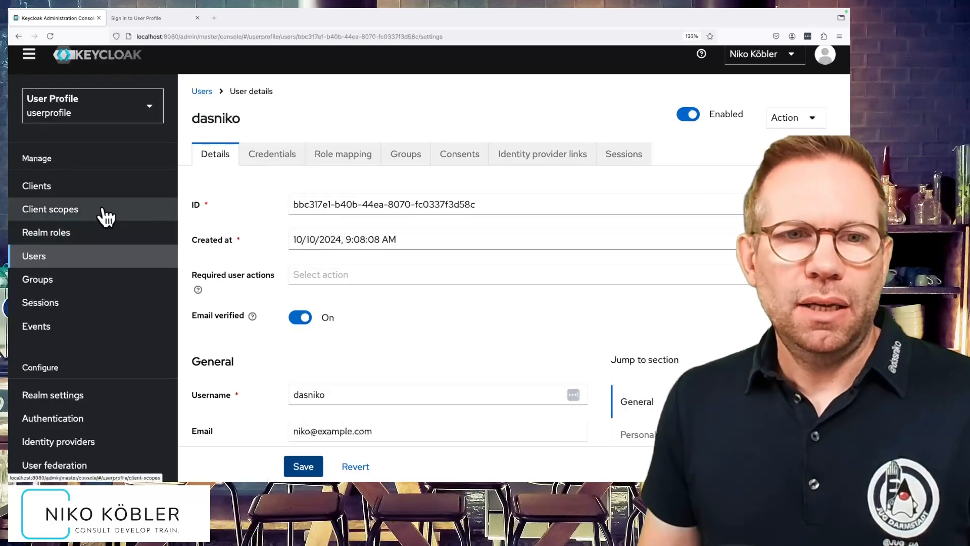
left_click(76, 188)
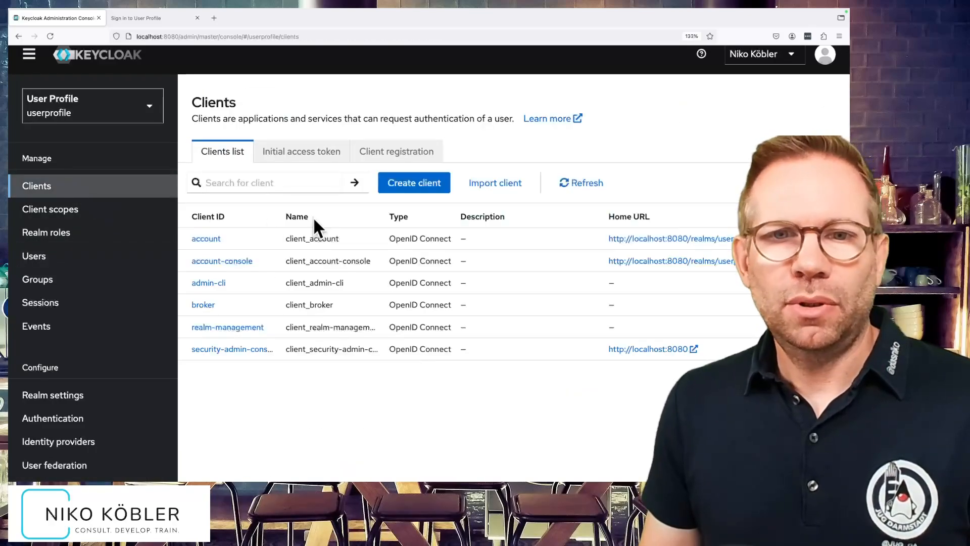
left_click(244, 260)
left_click(332, 172)
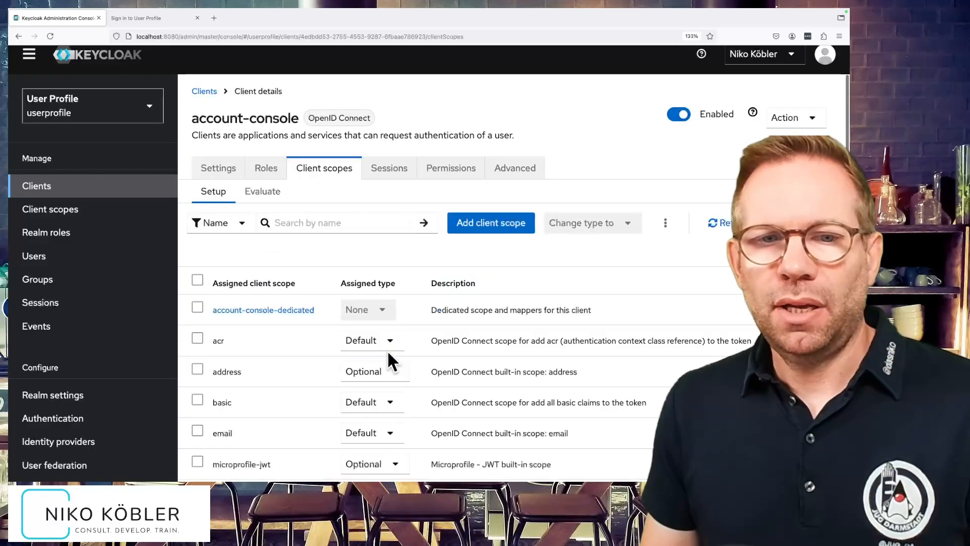
scroll(387, 353, "down", 4)
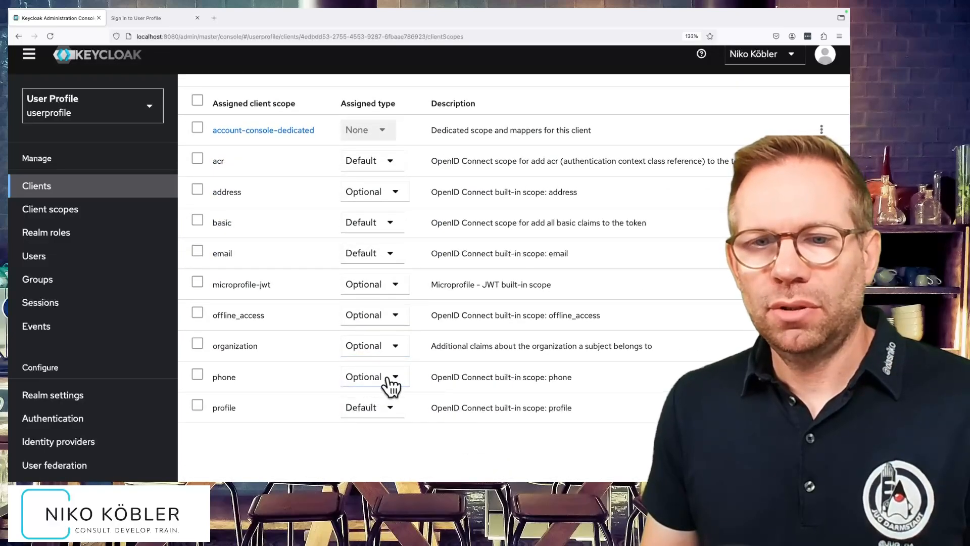
left_click(392, 386)
left_click(386, 409)
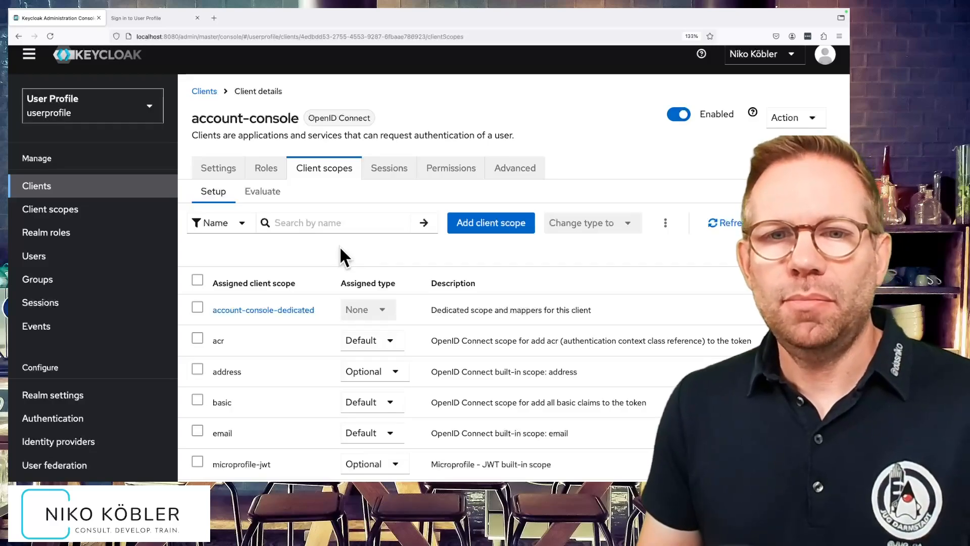
Reopen the registration form, inspect the phone number field and the department options, and return to the login form.
left_click(165, 19)
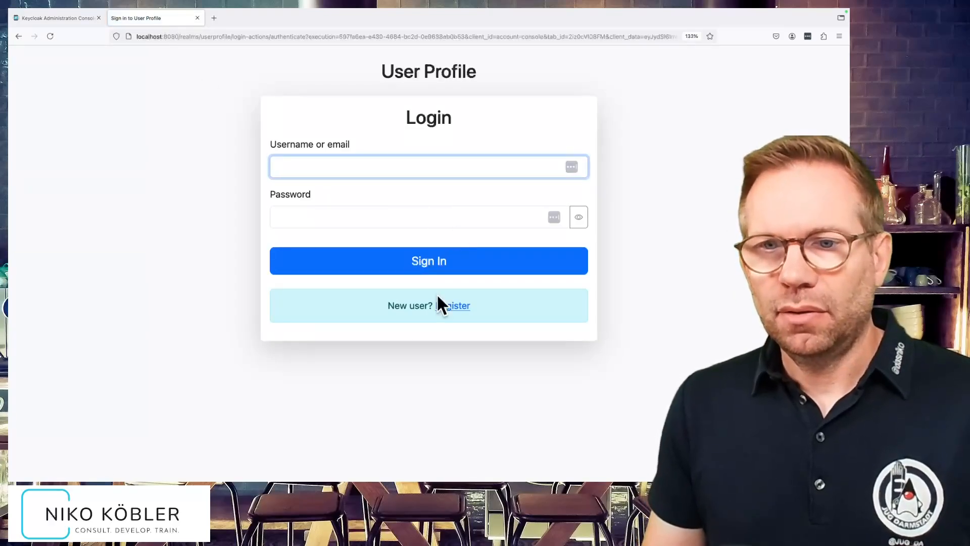
left_click(447, 306)
scroll(532, 315, "down", 5)
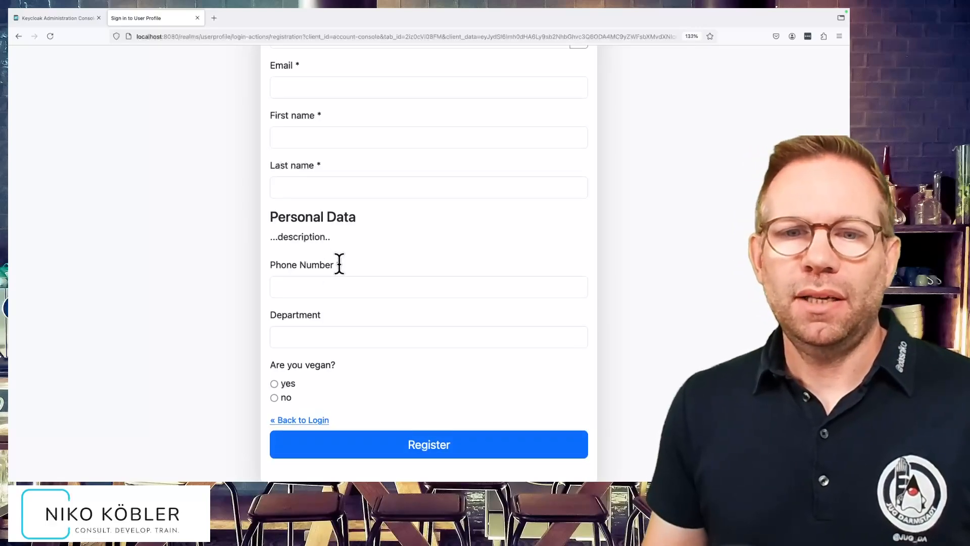
left_click(342, 339)
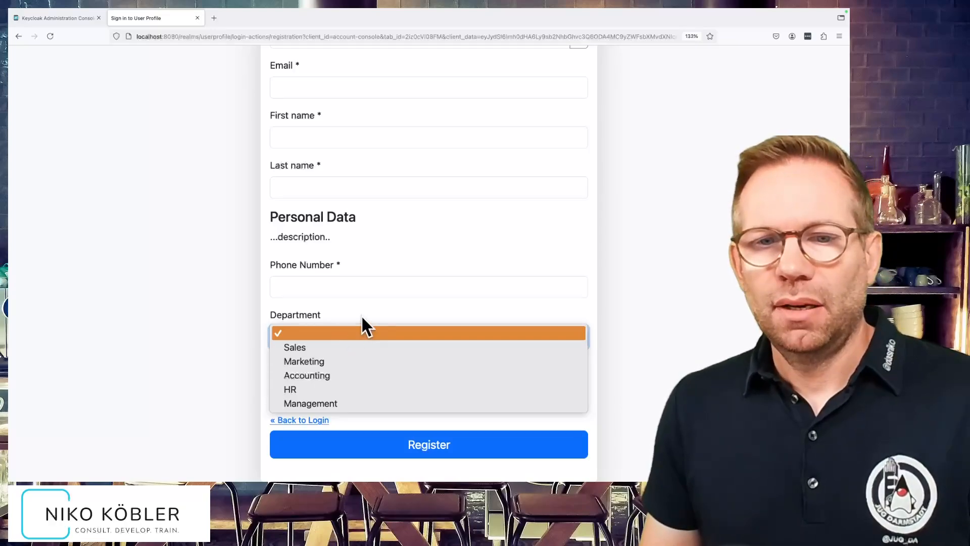
left_click(374, 305)
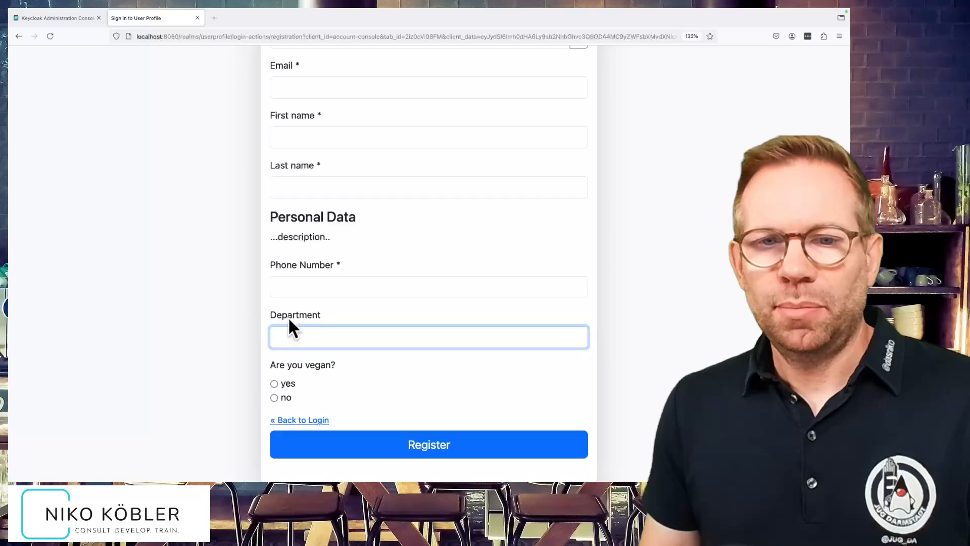
left_click(219, 319)
left_click(292, 420)
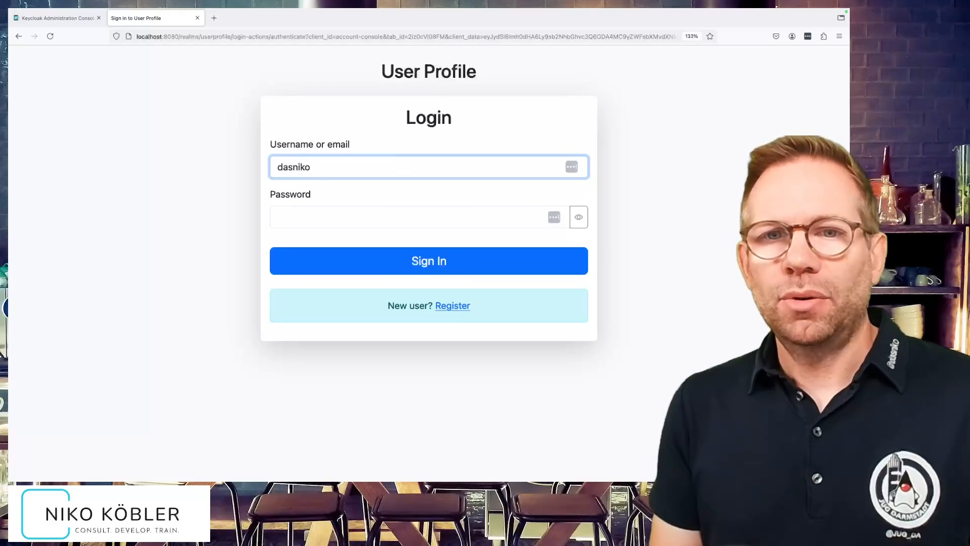
Sign in with the existing user's password, fill in the required phone number and submit the account information update.
key("Tab")
key("Return")
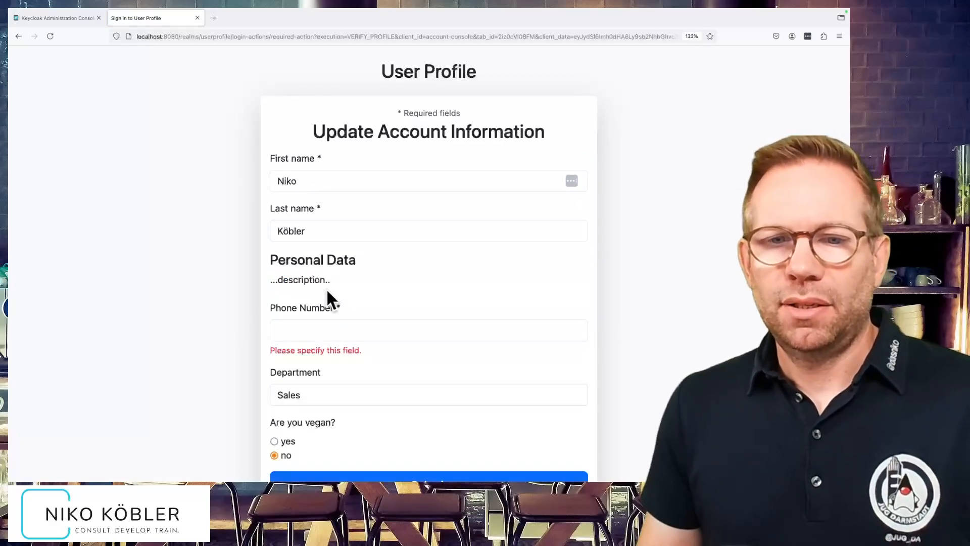
left_click(337, 329)
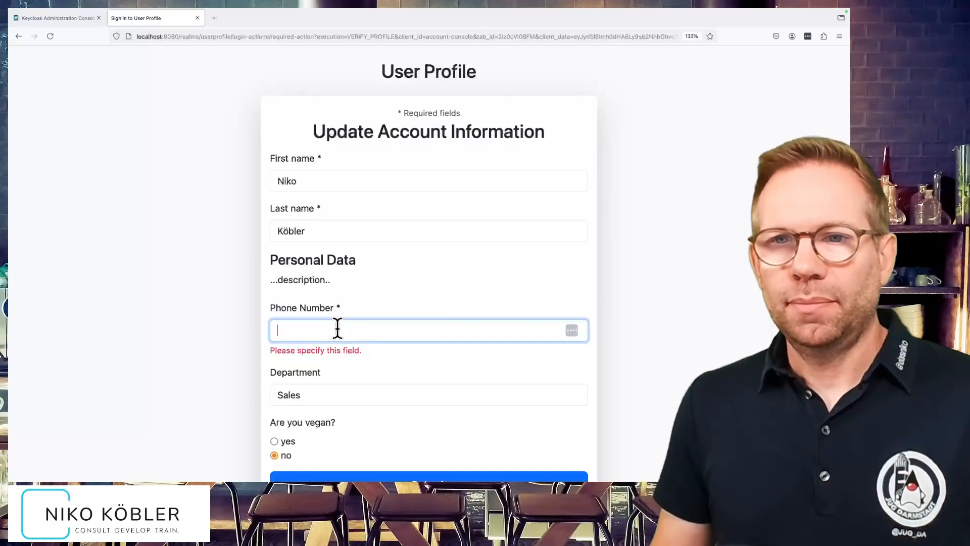
type("123456")
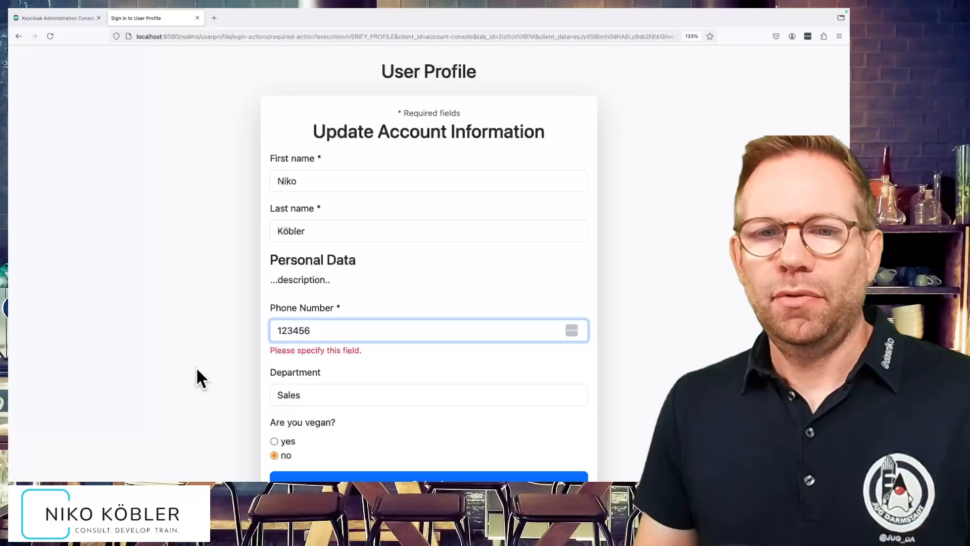
scroll(196, 367, "down", 2)
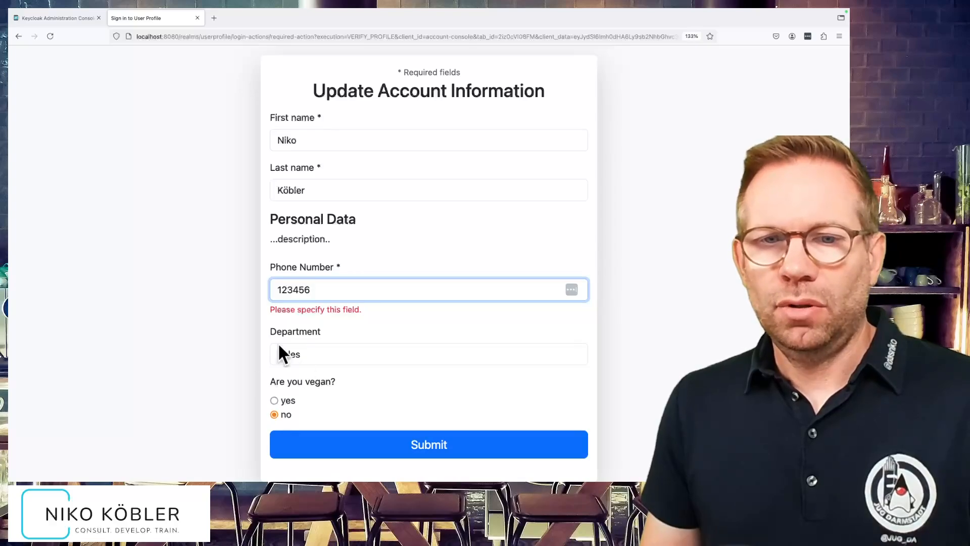
left_click(286, 416)
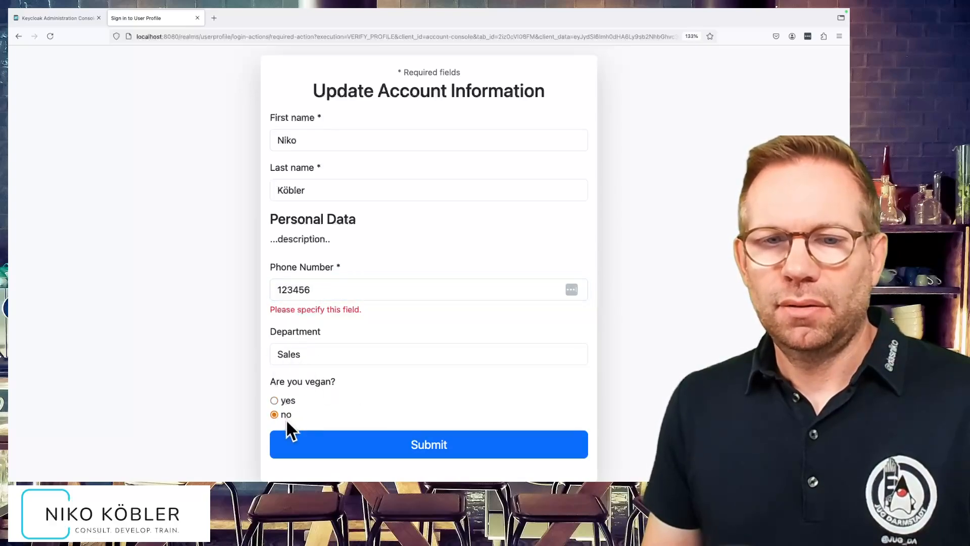
left_click(421, 445)
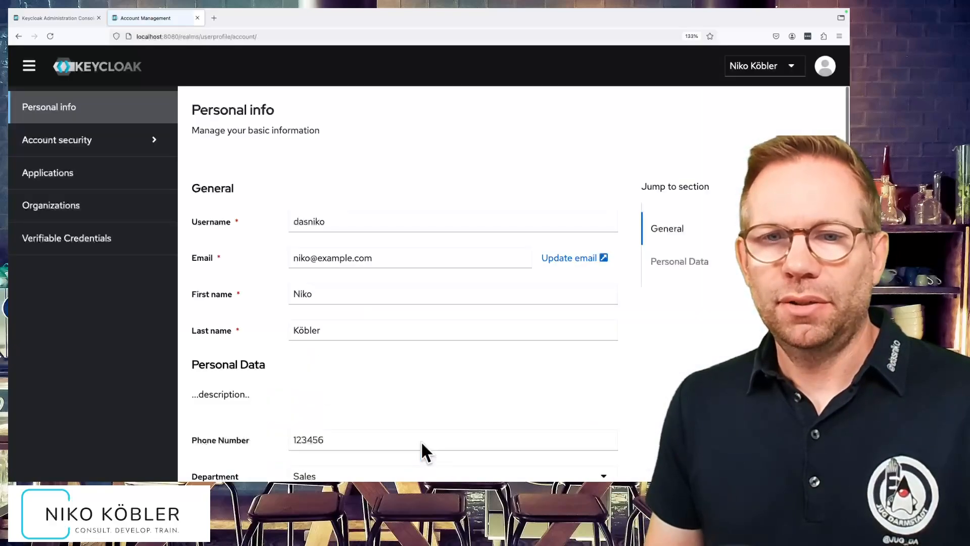
Review the Personal Data fields on the account console's personal info page.
scroll(423, 447, "down", 3)
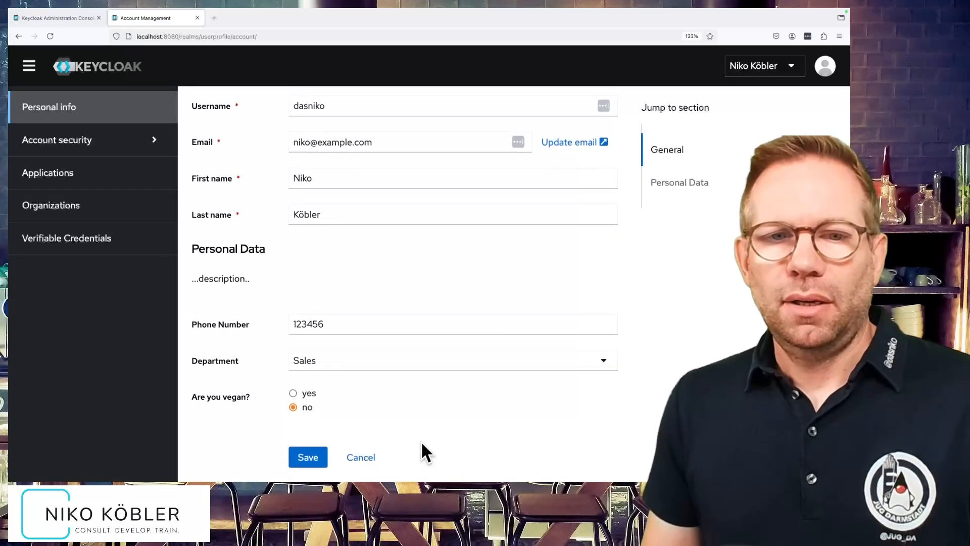
scroll(421, 444, "up", 4)
scroll(422, 443, "down", 4)
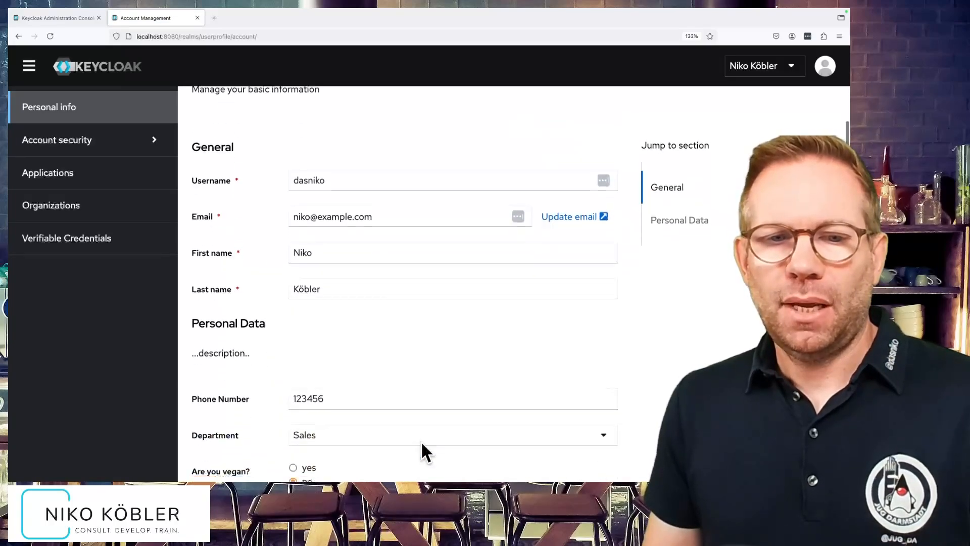
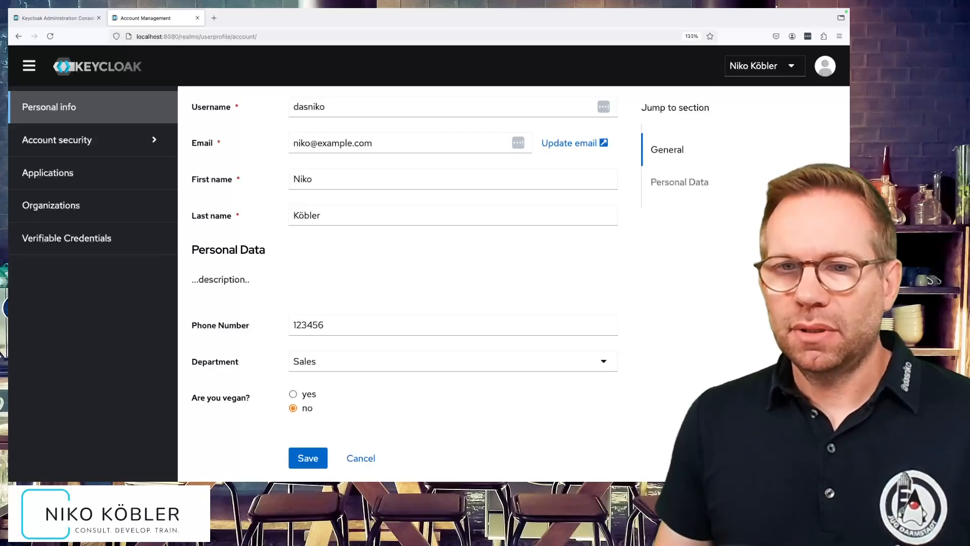
Reload the account console with network requests captured and inspect the user's attributes in the userProfileMetadata=true response.
key("F12")
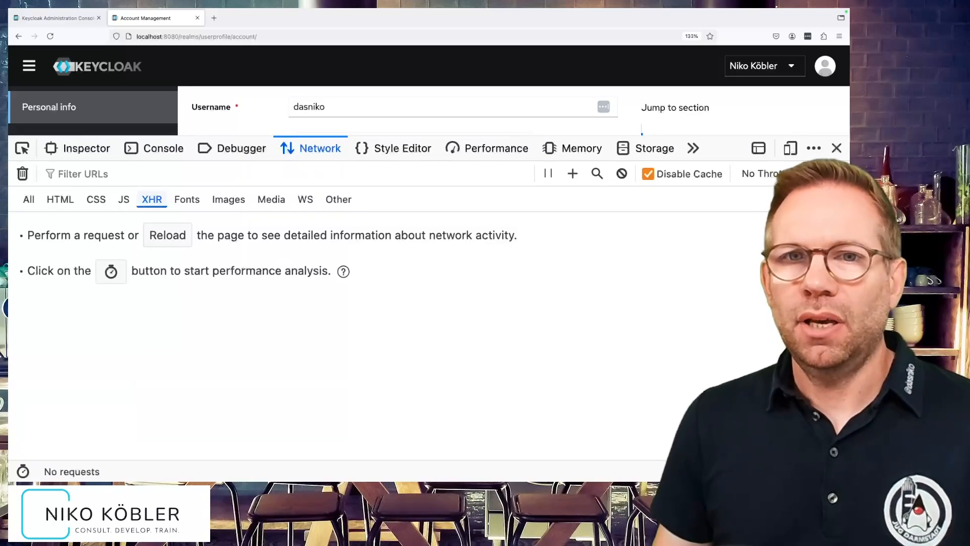
key("super+r")
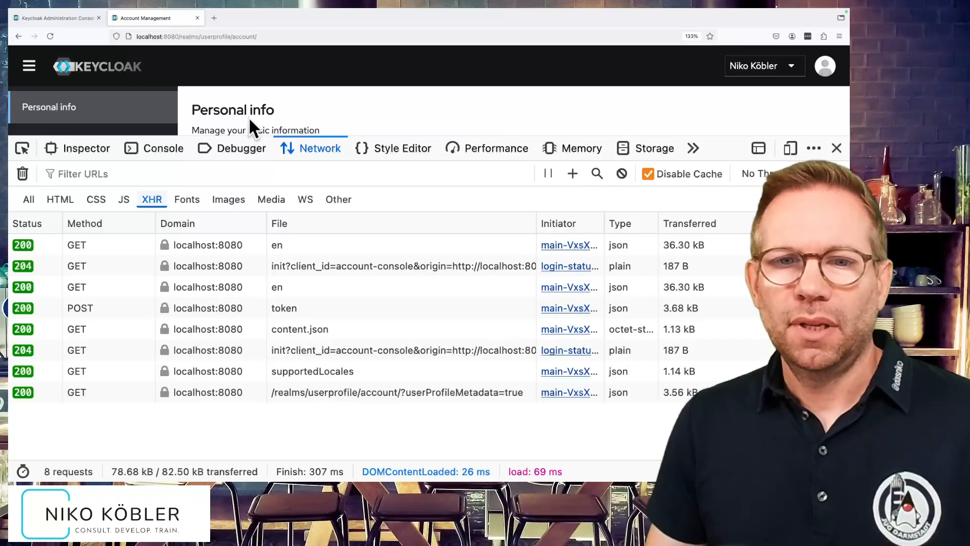
left_click(346, 393)
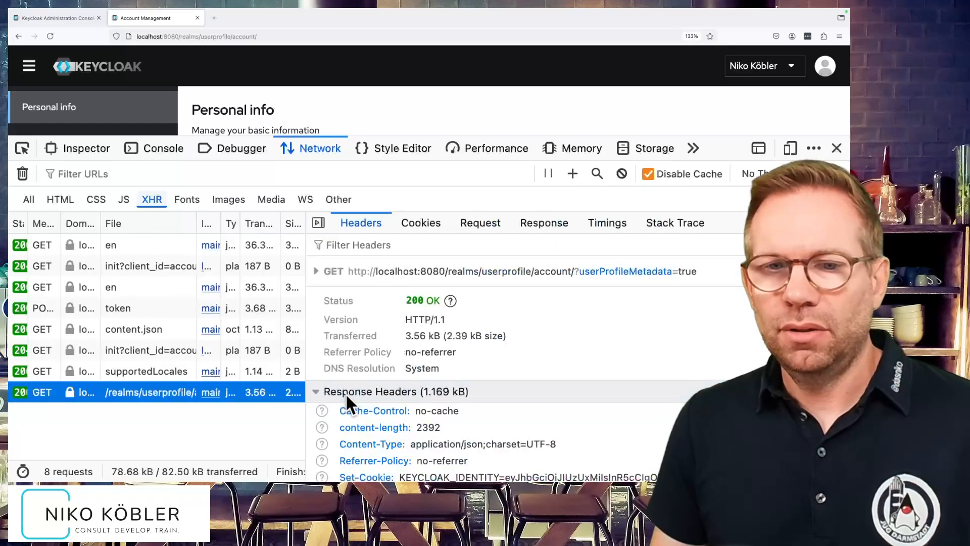
left_click(544, 222)
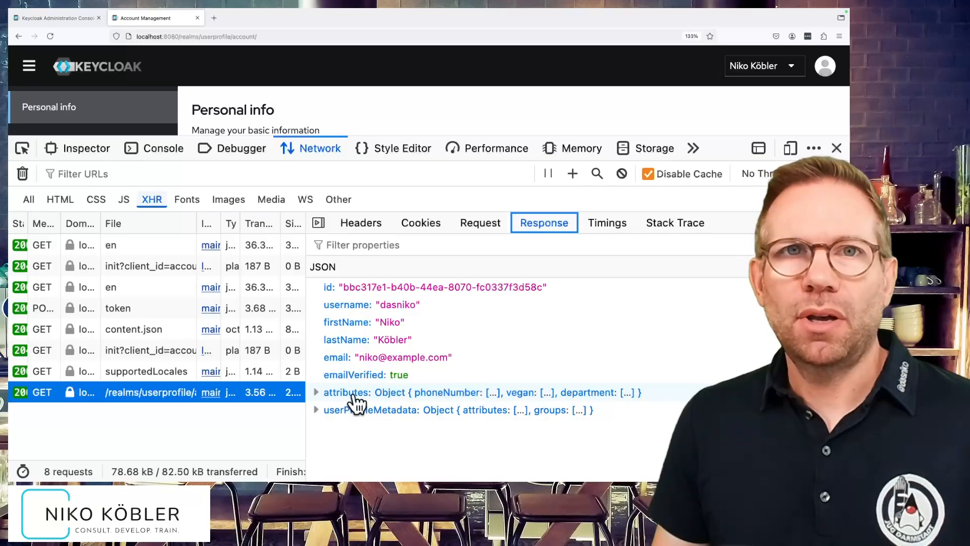
left_click(316, 393)
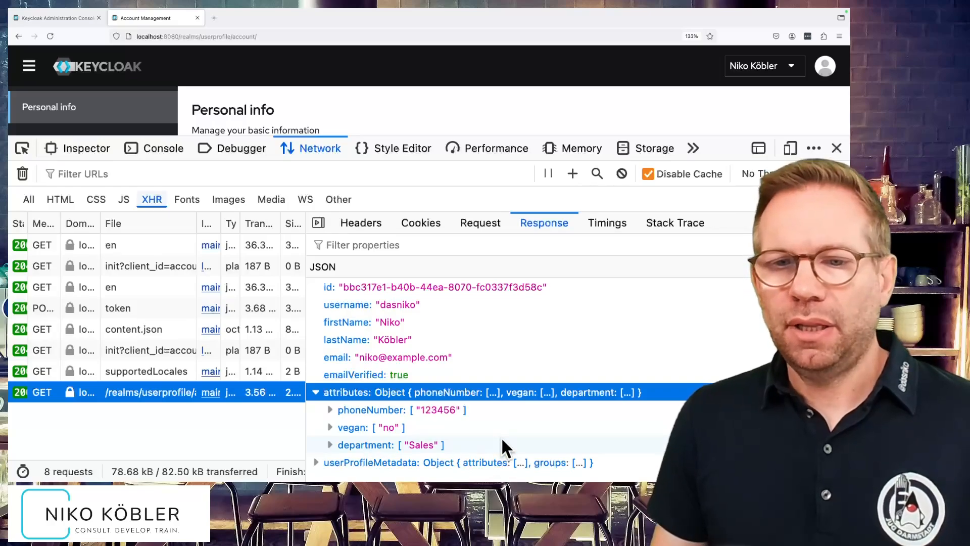
Expand the attributes under userProfileMetadata and examine the department entry's annotations and validator options.
left_click(318, 463)
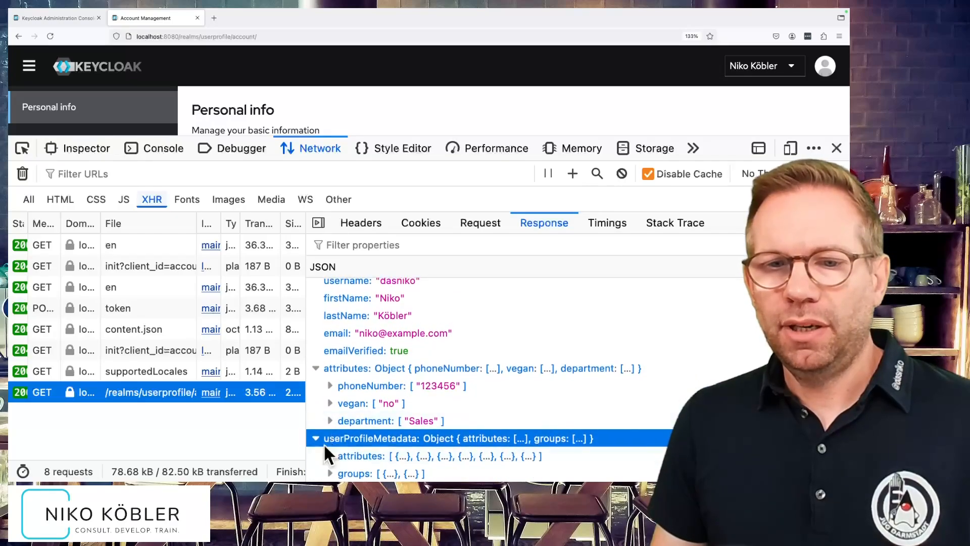
left_click(331, 454)
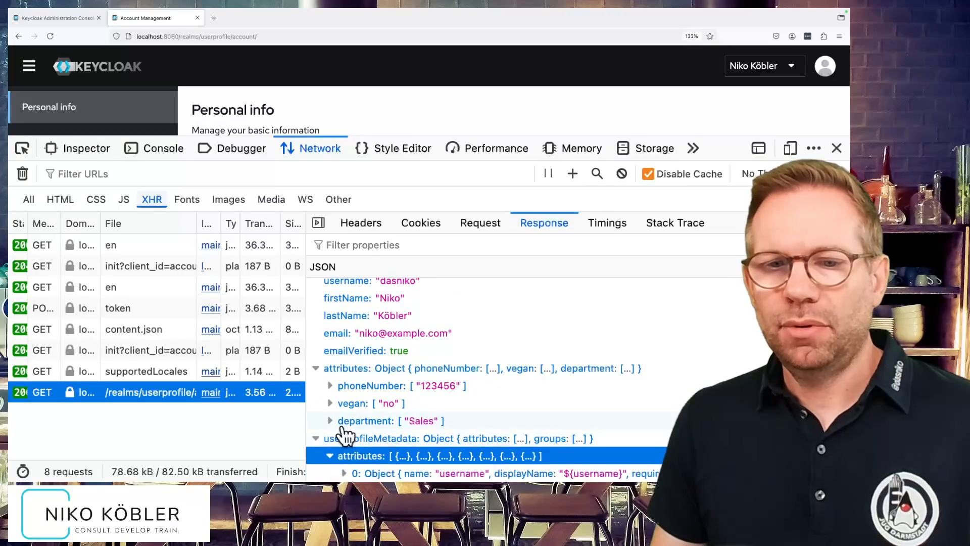
scroll(341, 437, "down", 3)
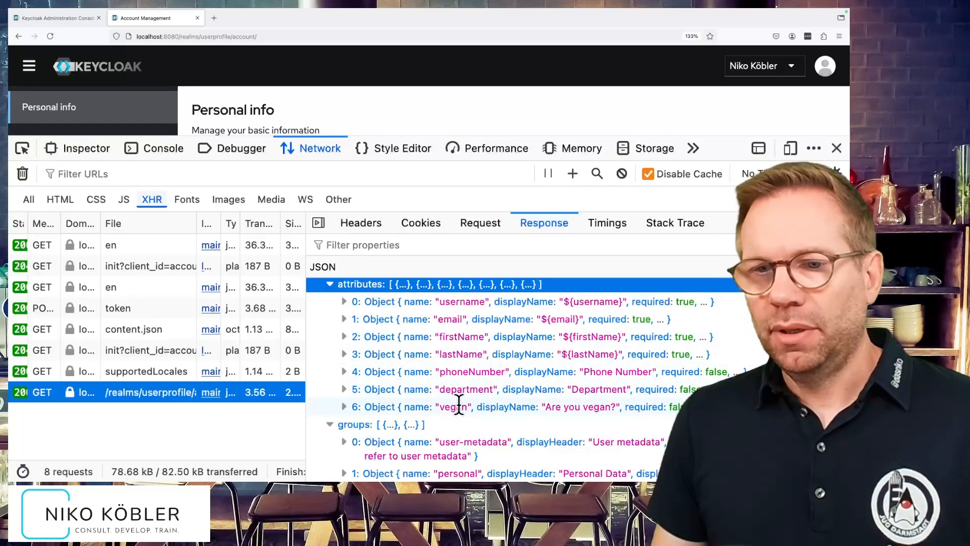
left_click(344, 389)
scroll(439, 407, "down", 5)
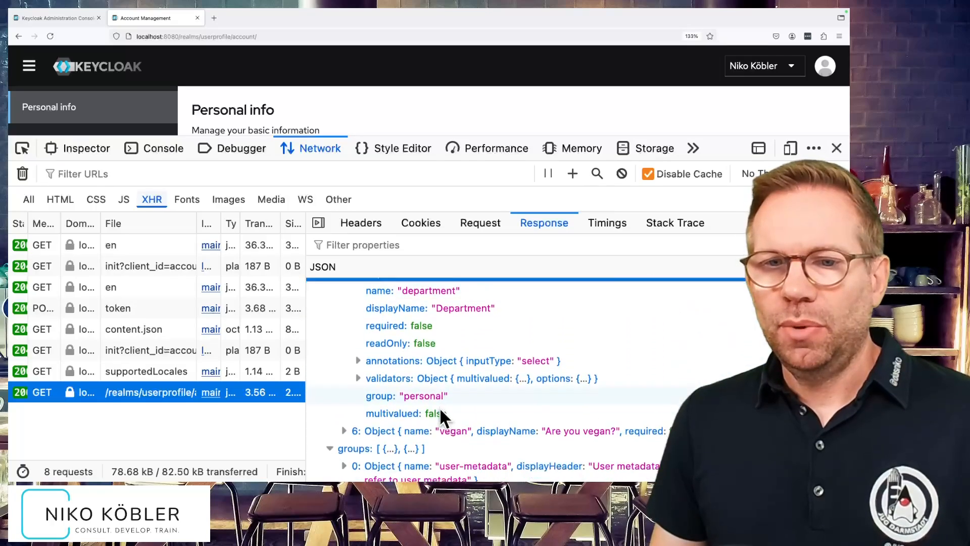
left_click(358, 343)
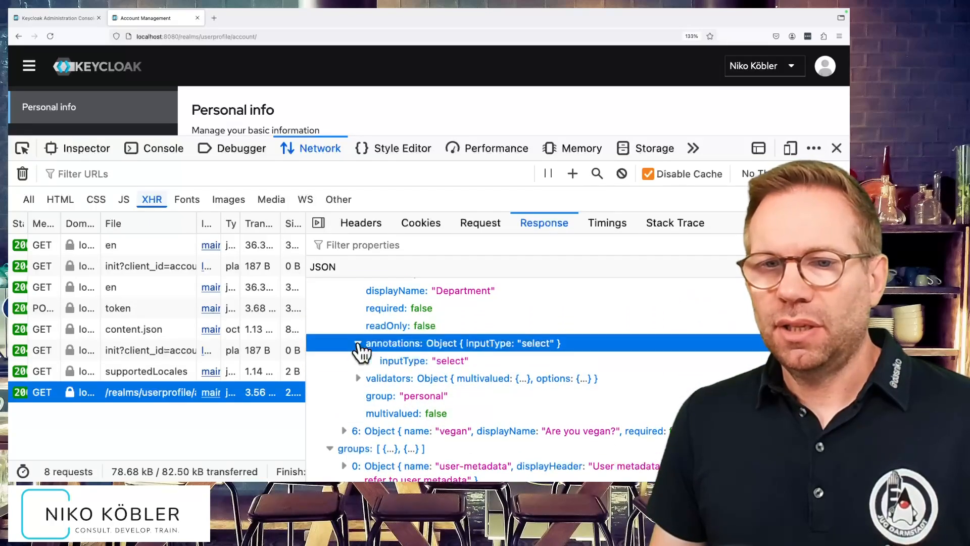
left_click(358, 344)
left_click(357, 361)
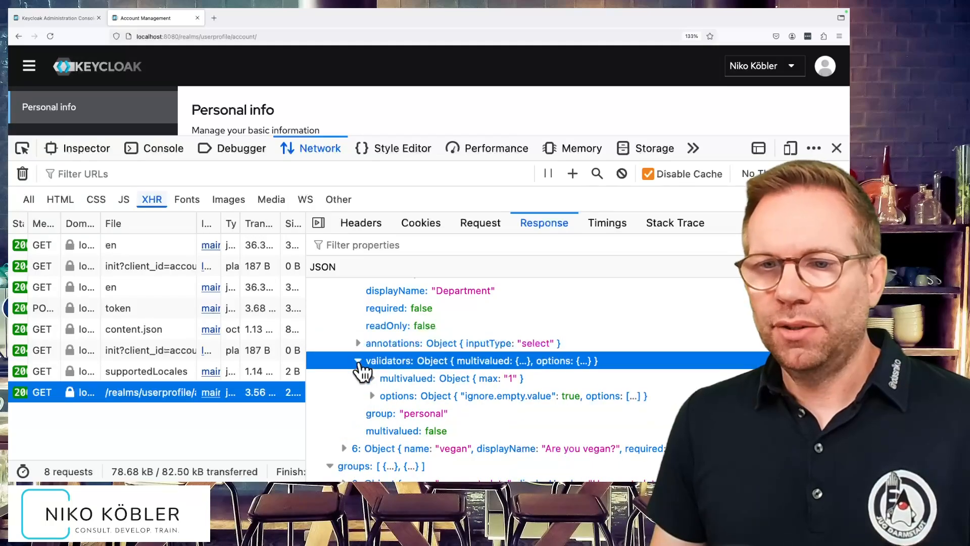
left_click(373, 397)
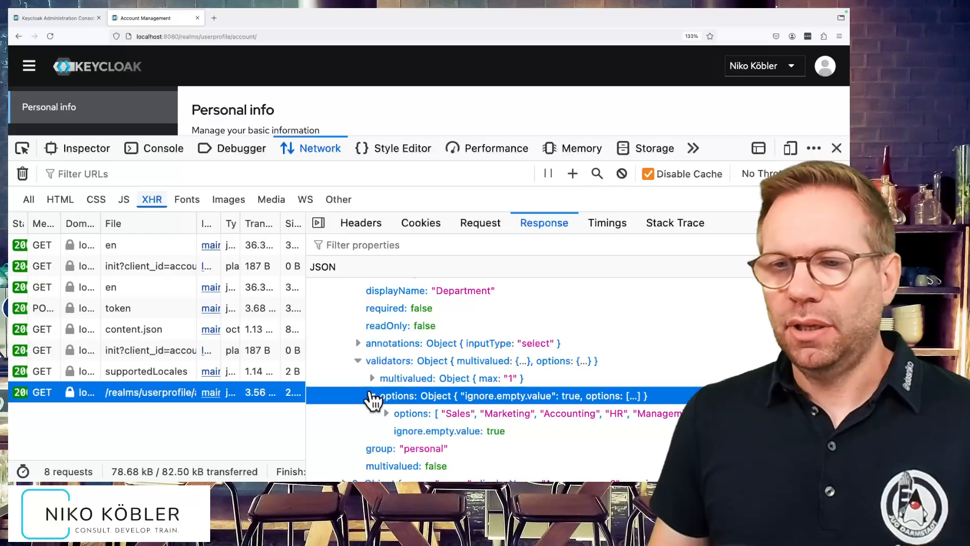
Examine the phoneNumber entry in the profile metadata and expand its validators.
scroll(354, 364, "up", 5)
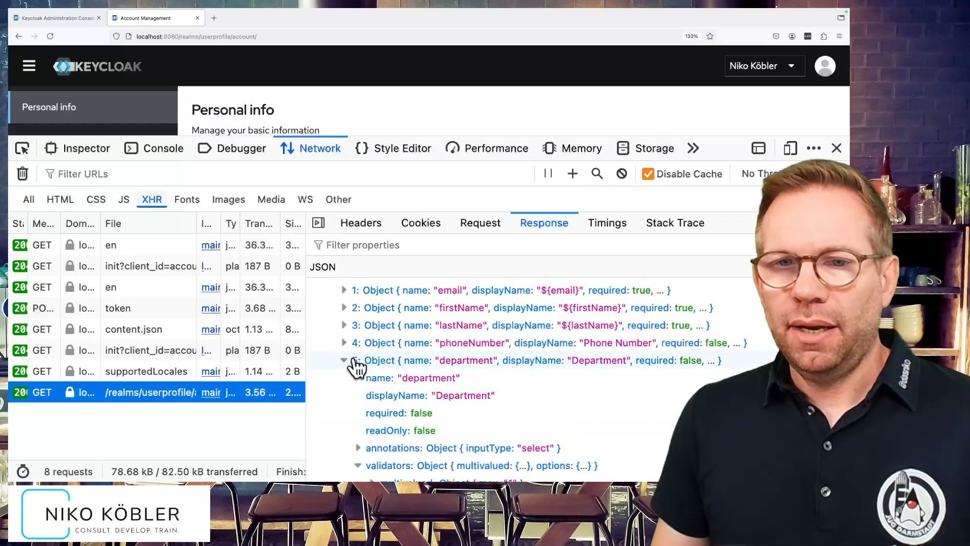
scroll(356, 367, "up", 2)
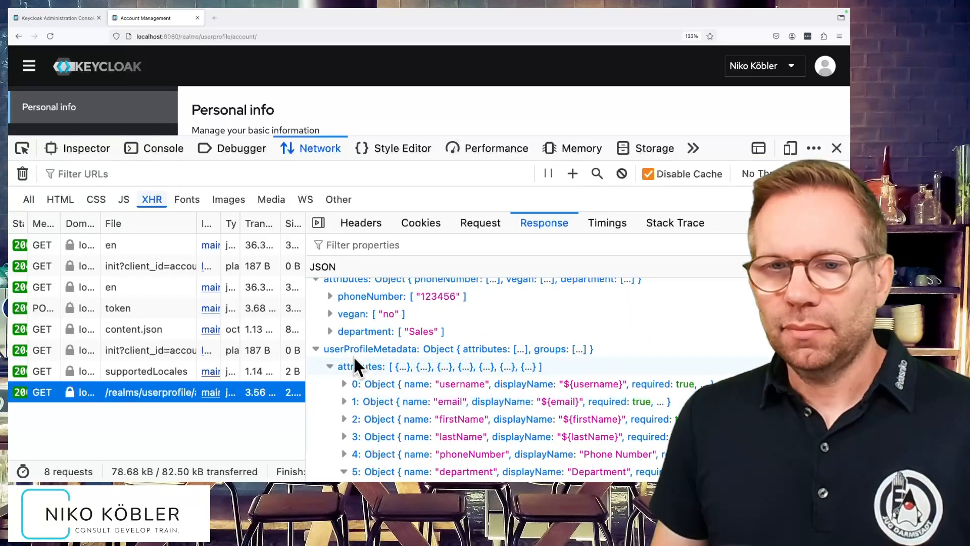
scroll(353, 356, "down", 4)
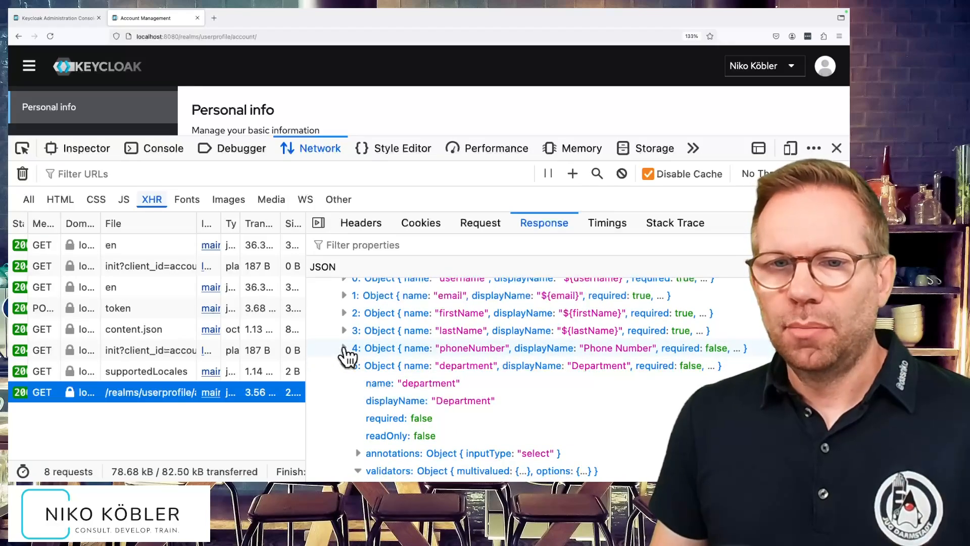
left_click(344, 348)
scroll(346, 373, "down", 4)
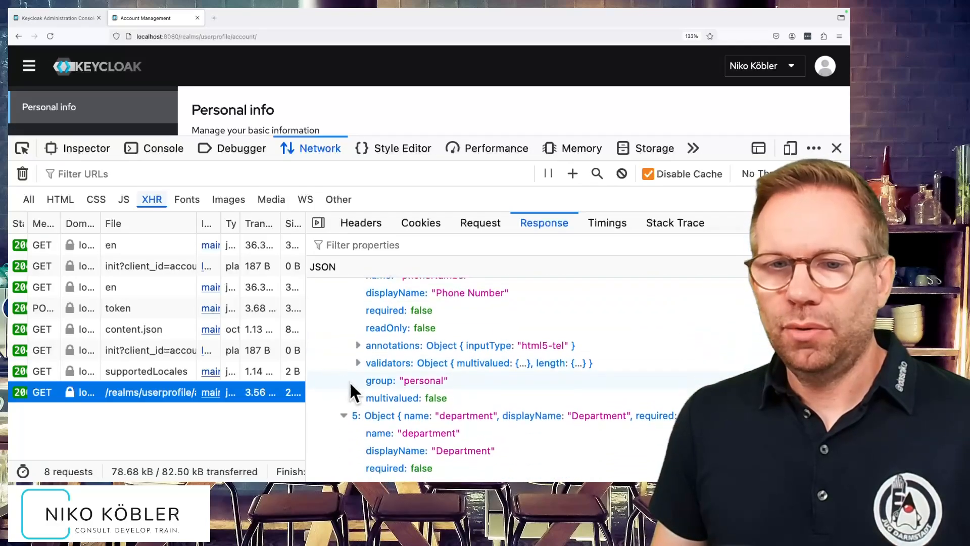
left_click(358, 360)
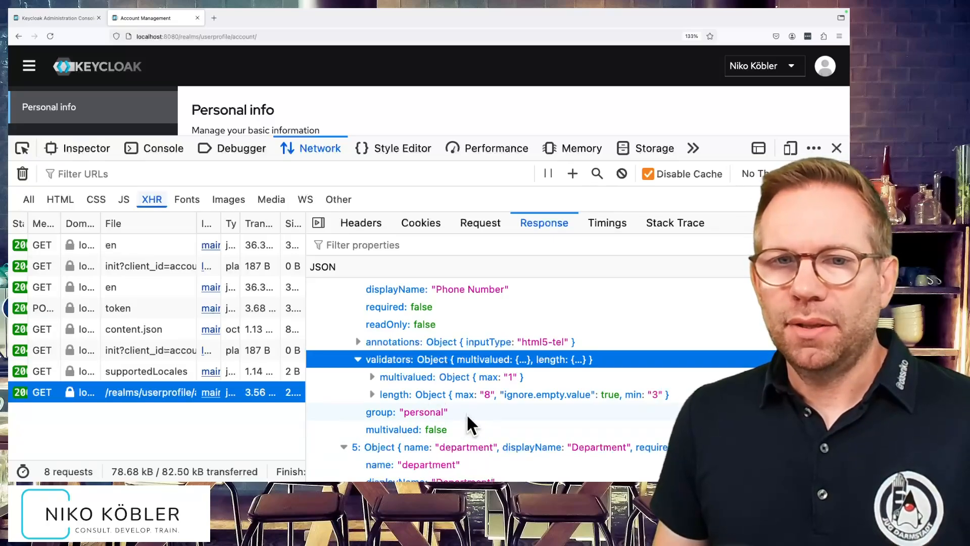
Switch to the admin console and open the existing user's details while capturing network requests.
left_click(66, 16)
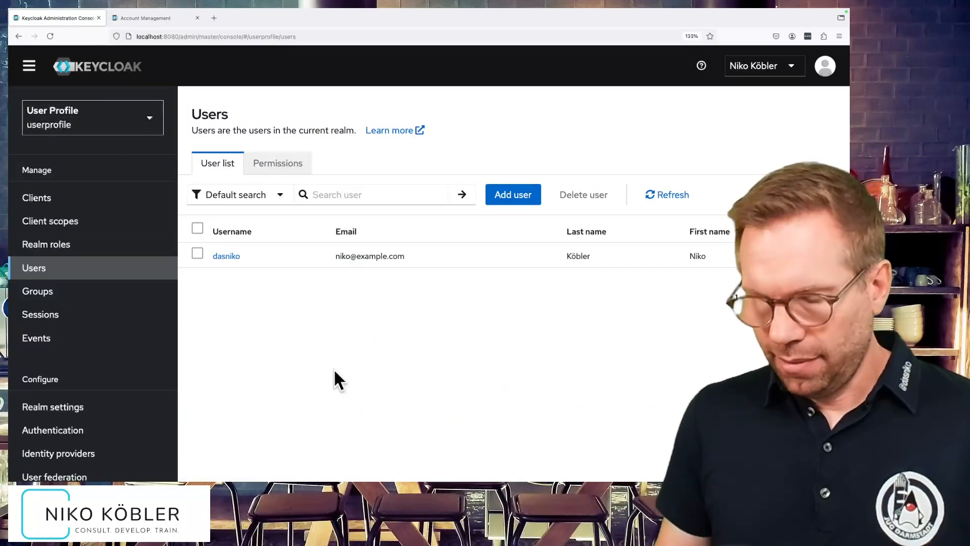
key("F12")
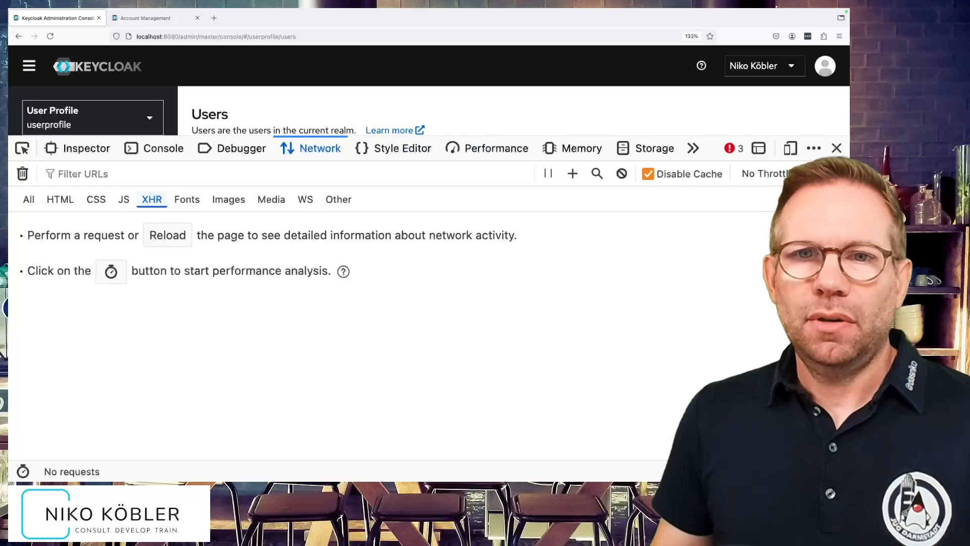
scroll(320, 114, "down", 3)
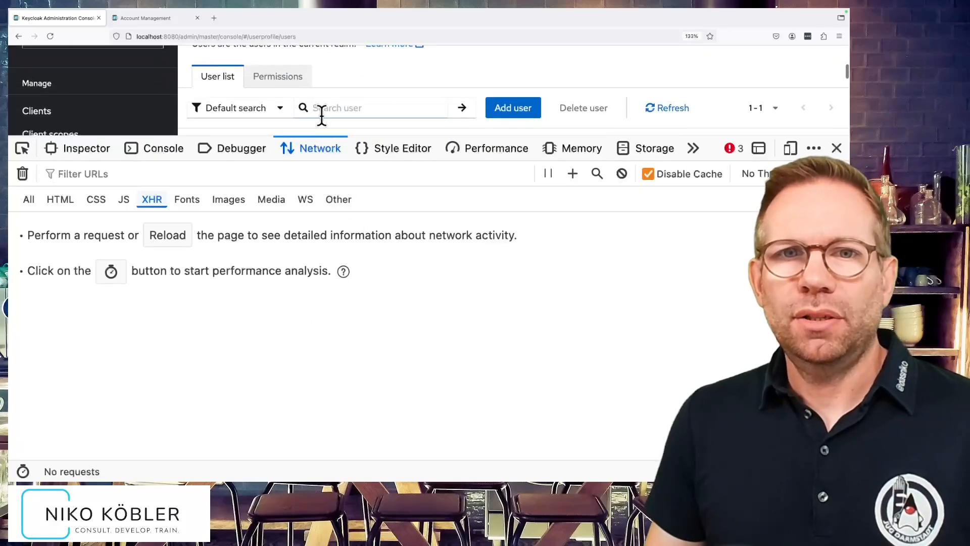
scroll(321, 115, "down", 2)
left_click(230, 93)
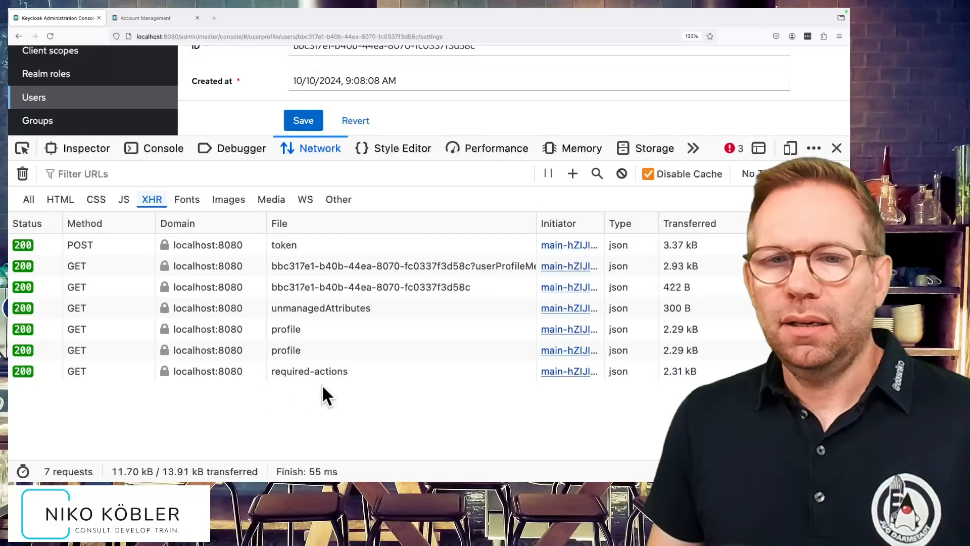
Inspect the attribute definitions in the response of the users/profile request.
left_click(310, 328)
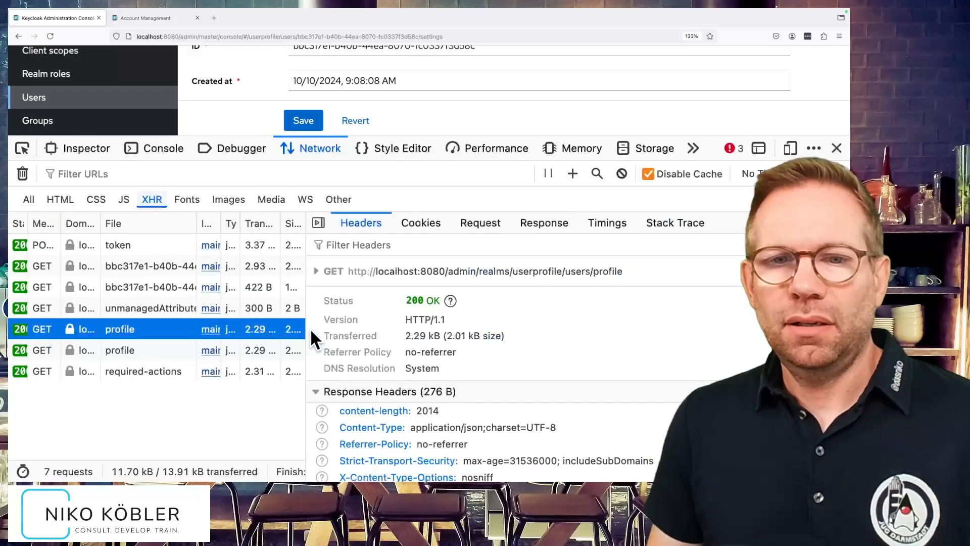
left_click(563, 223)
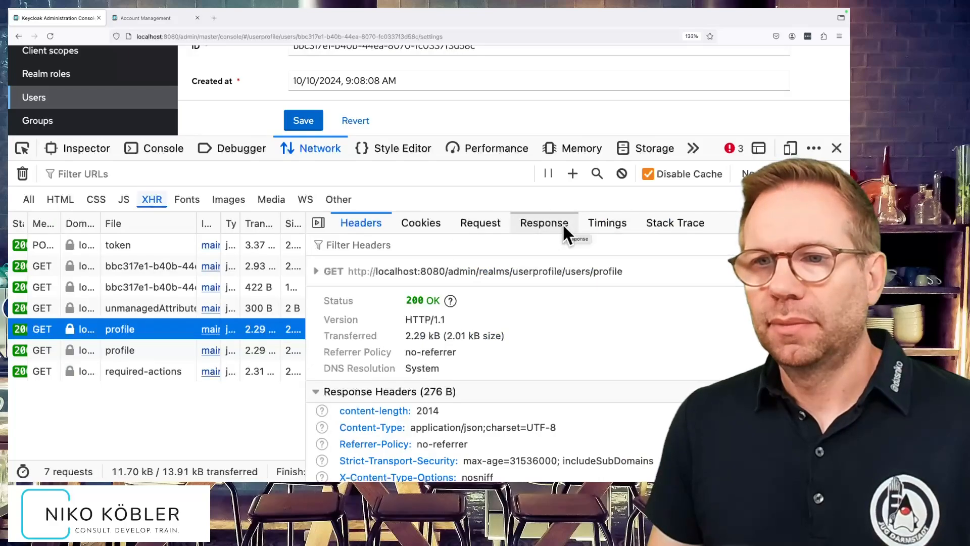
left_click(317, 288)
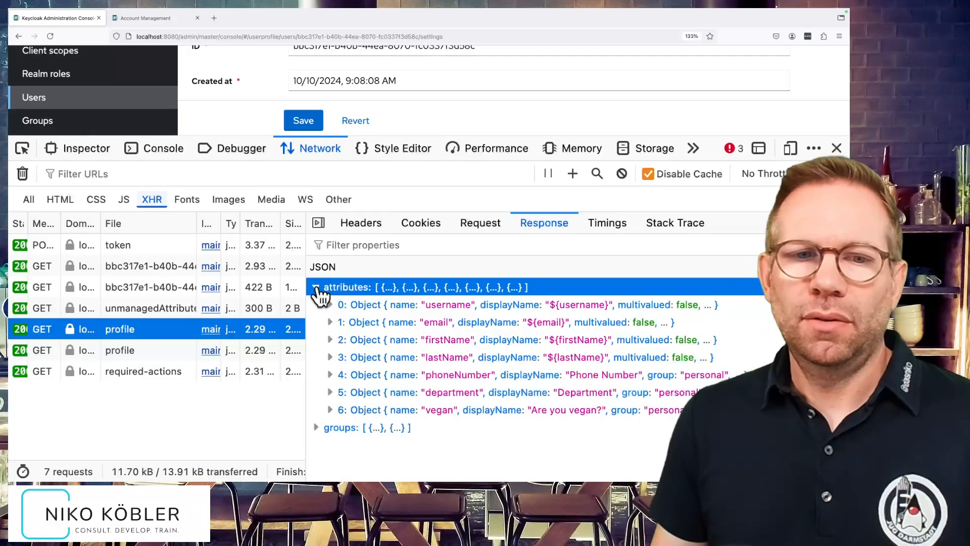
Review the attributes and userProfileMetadata in the response of the user's own detail request, then close the developer tools.
left_click(153, 286)
left_click(160, 266)
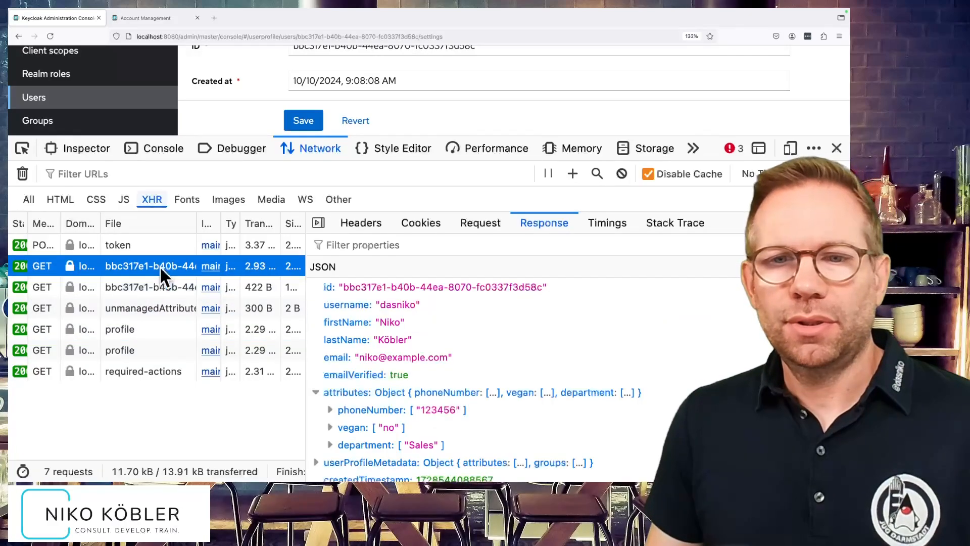
scroll(609, 391, "down", 1)
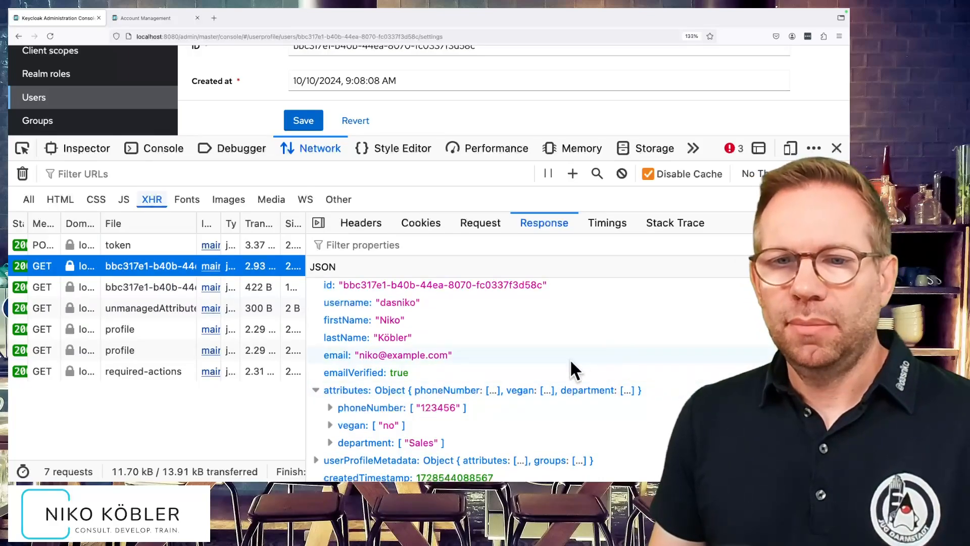
scroll(461, 365, "down", 3)
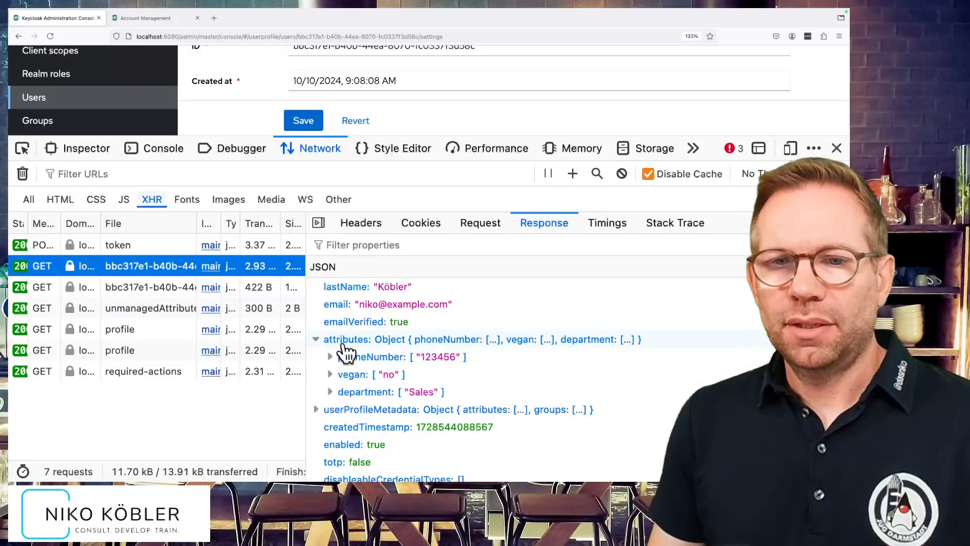
left_click(317, 409)
scroll(319, 407, "down", 3)
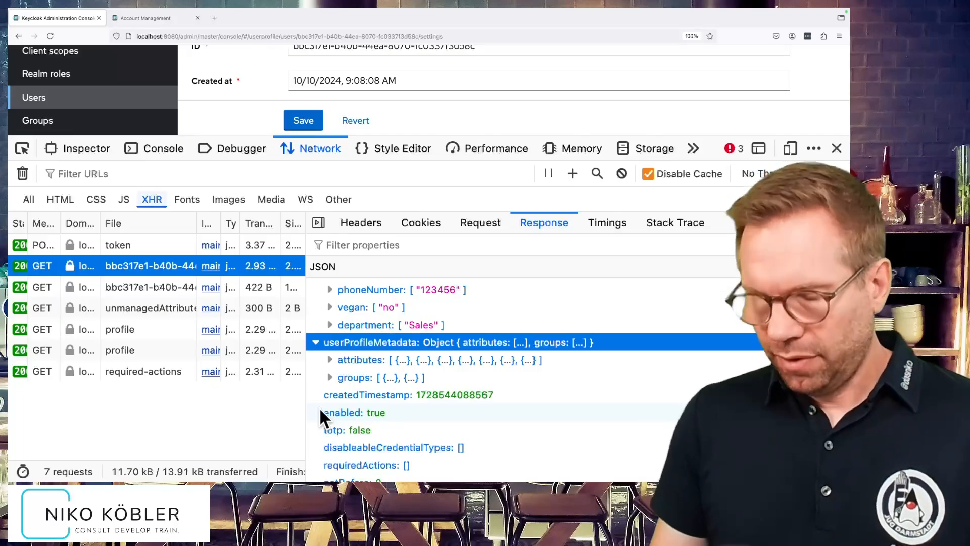
left_click(837, 148)
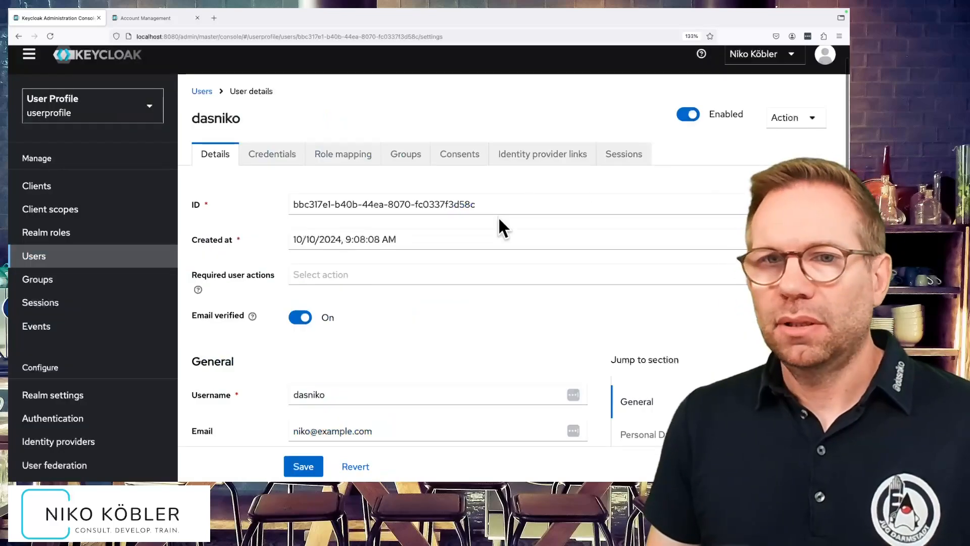
Delete the vegan attribute from the userprofile realm's user profile configuration.
left_click(66, 396)
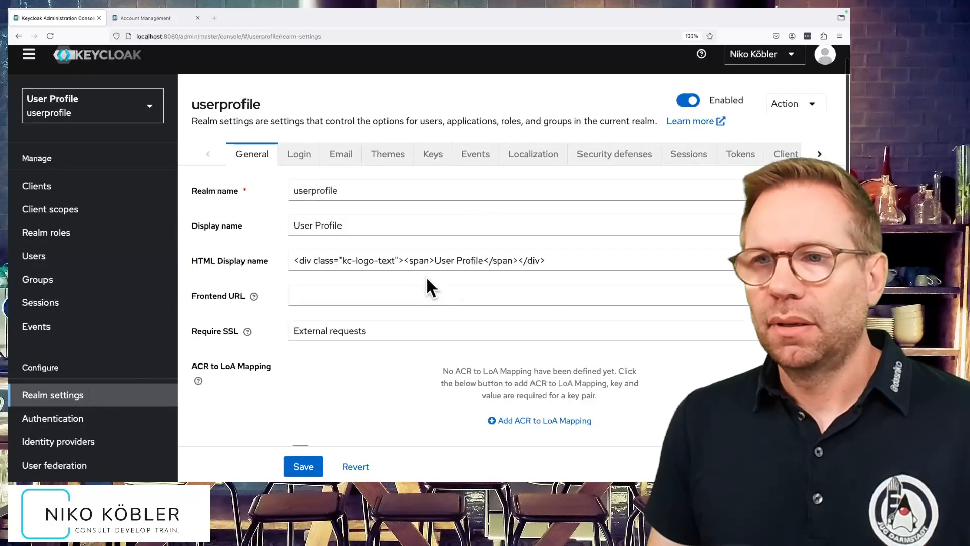
left_click(817, 154)
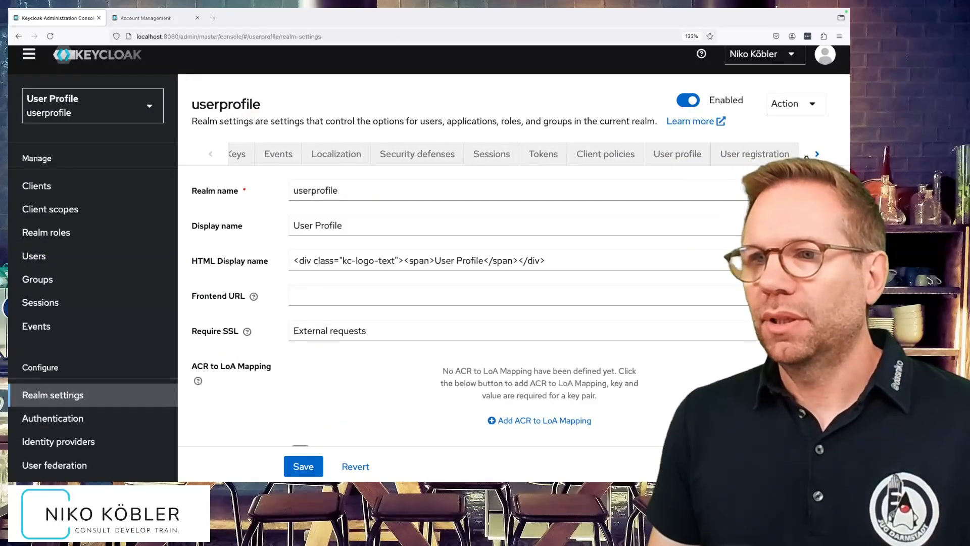
left_click(665, 157)
scroll(564, 331, "down", 2)
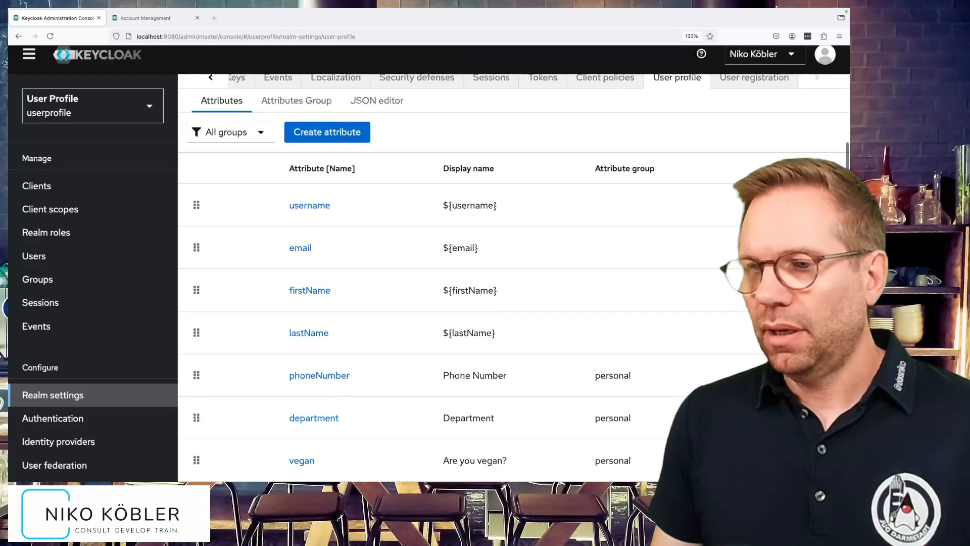
left_click(803, 431)
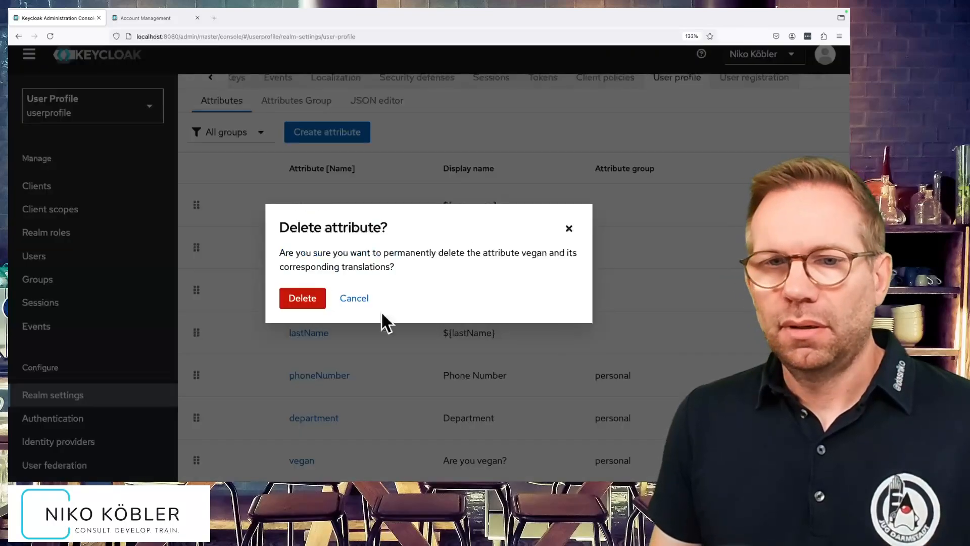
left_click(298, 299)
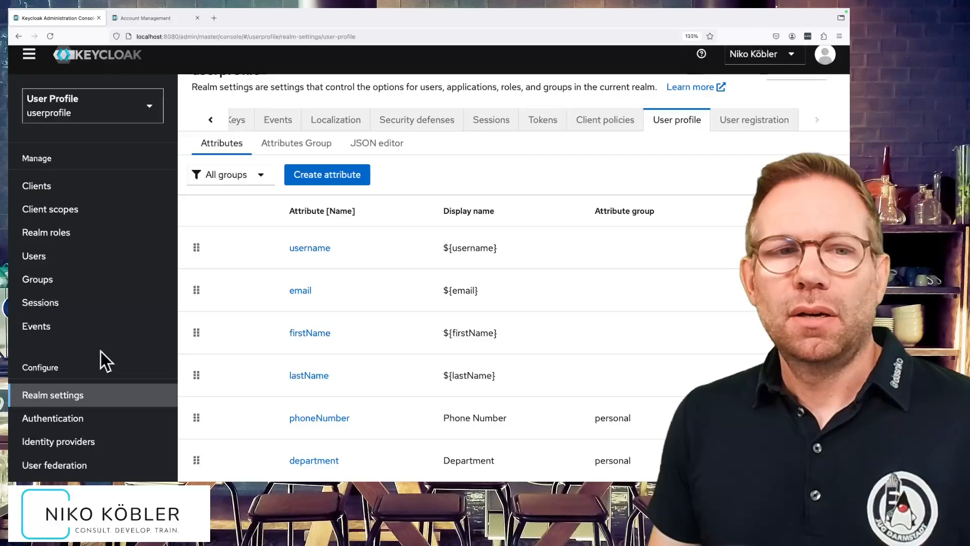
Open the existing user's details from the realm's user list and check the Personal Data fields.
left_click(58, 257)
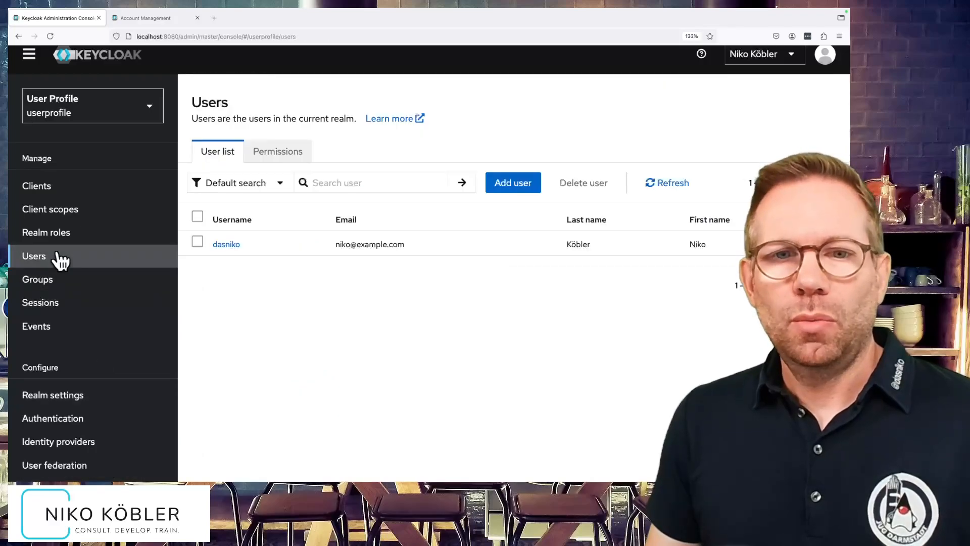
left_click(228, 244)
scroll(365, 353, "down", 5)
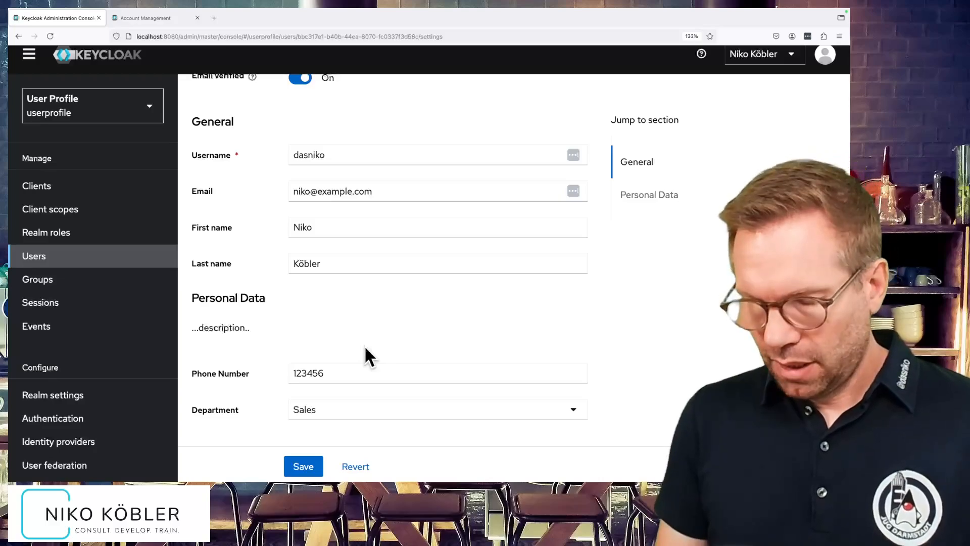
Capture network requests while reloading the user's details and inspect the attributes object in the userProfileMetadata request's response.
key("F12")
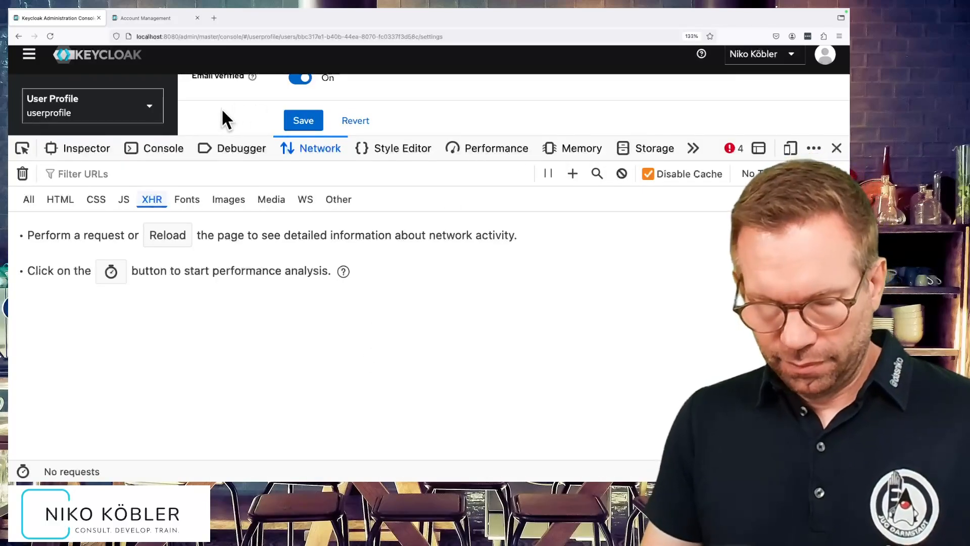
key("F5")
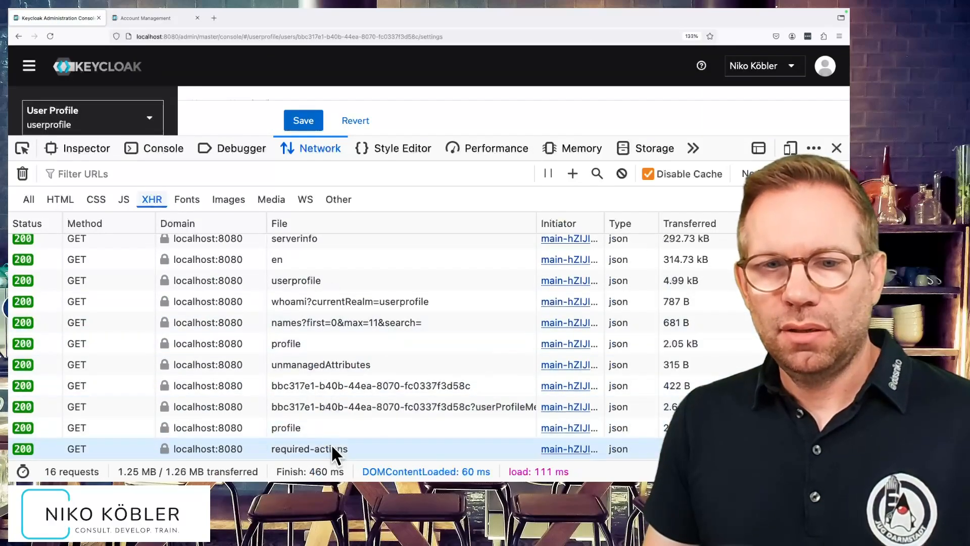
left_click(335, 386)
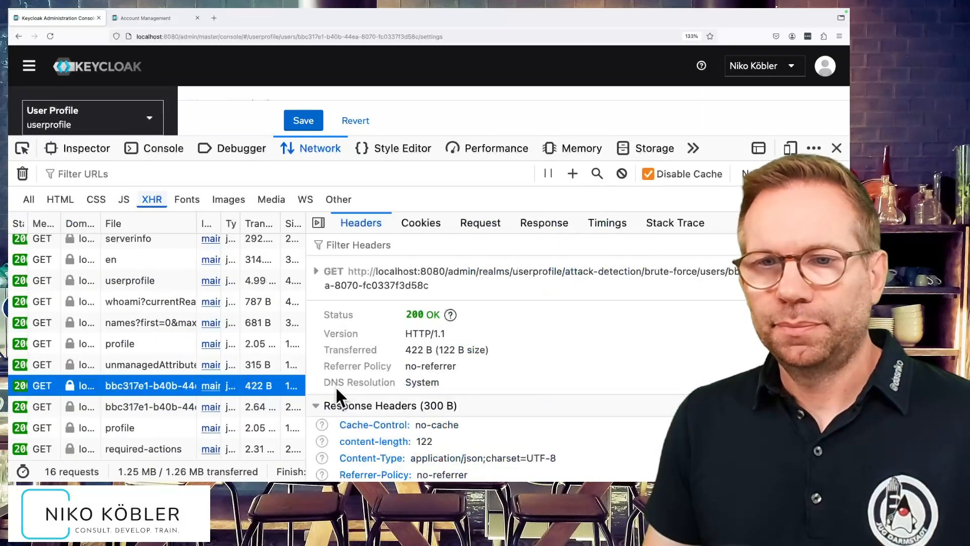
left_click(558, 223)
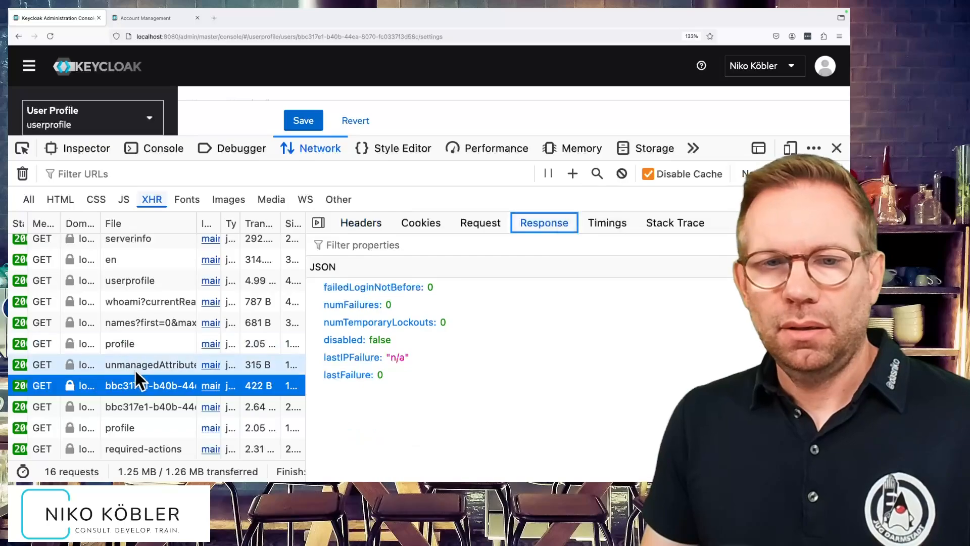
left_click(156, 404)
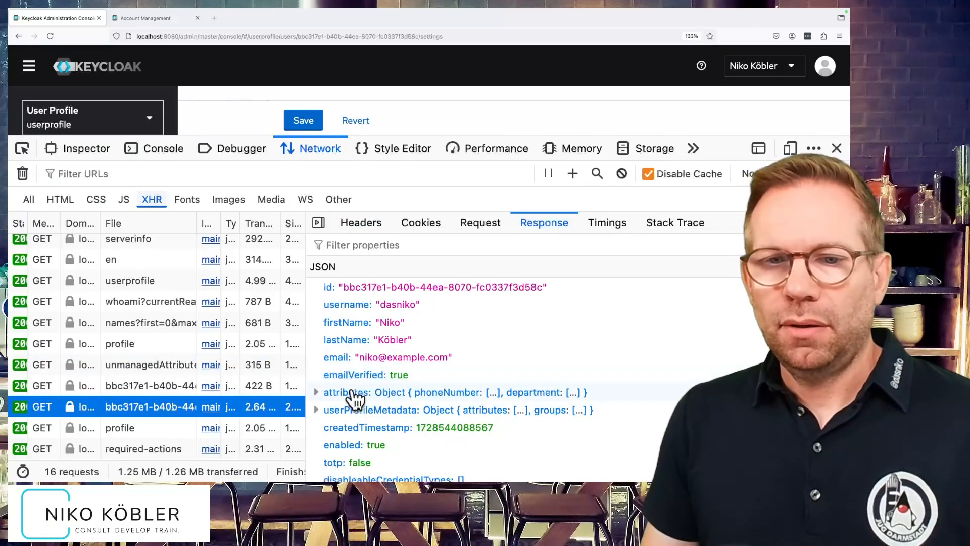
left_click(317, 394)
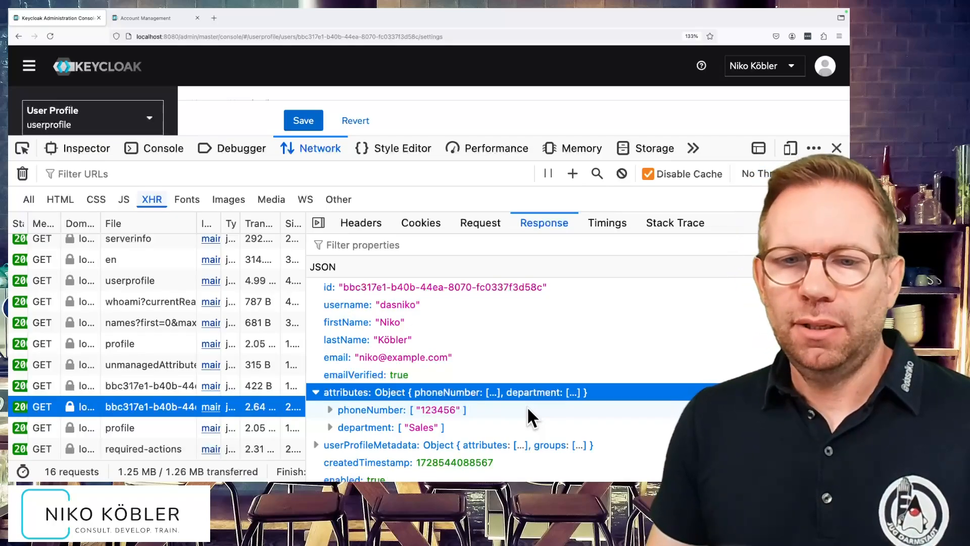
Reload the account console, inspect the attributes in the new account response, and check the personal info form without the developer tools.
left_click(151, 23)
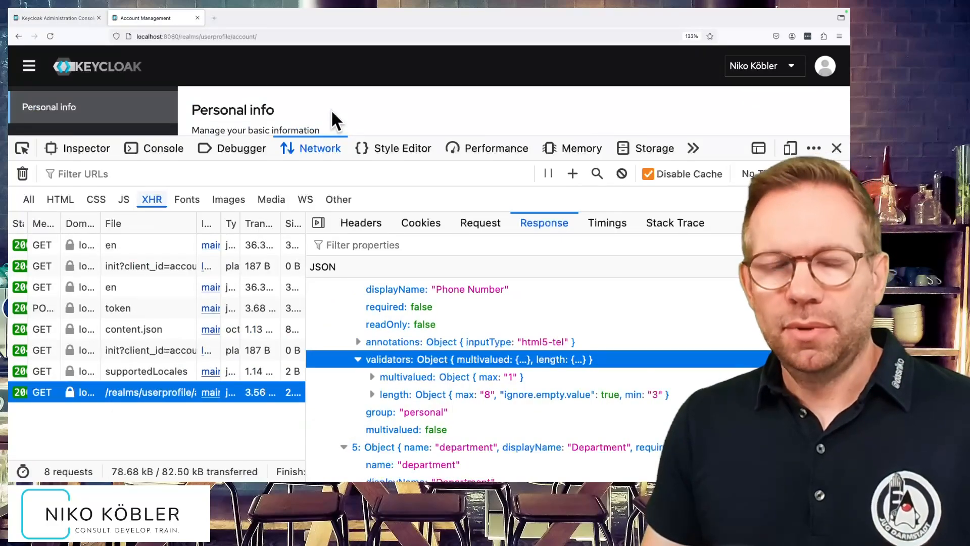
key("super+r")
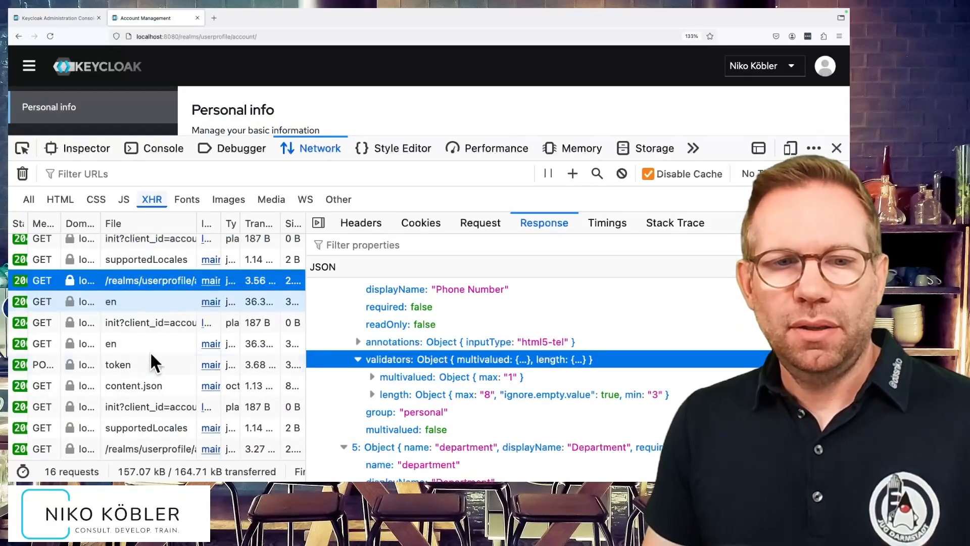
left_click(156, 448)
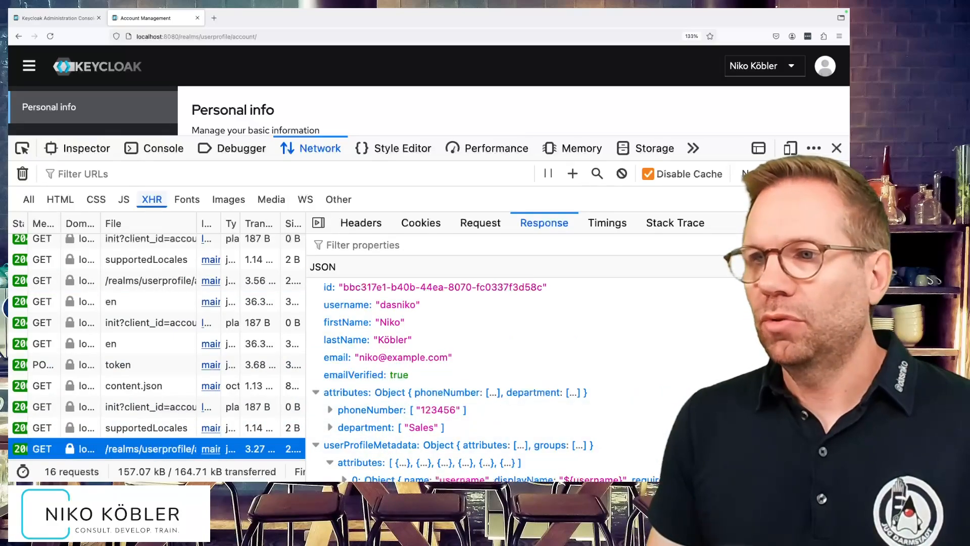
left_click(837, 148)
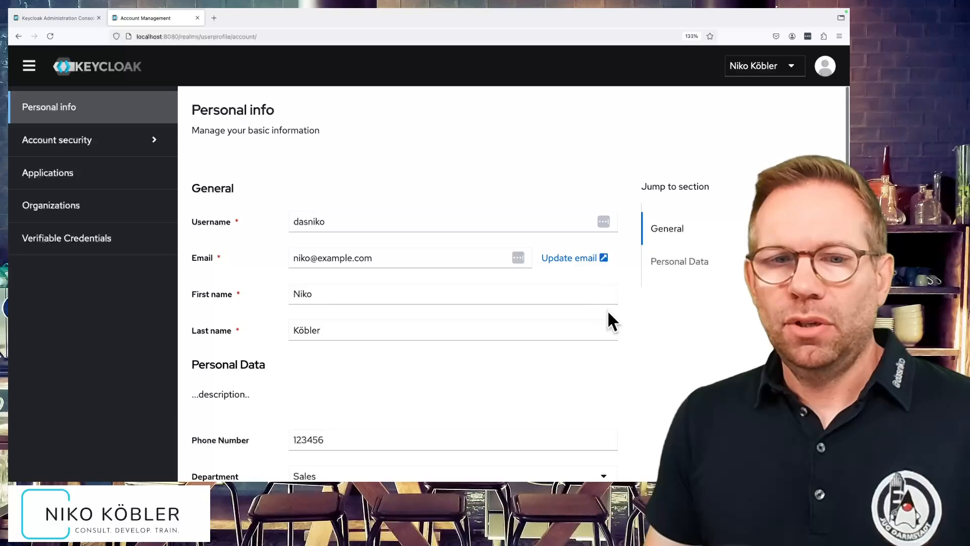
scroll(607, 311, "down", 2)
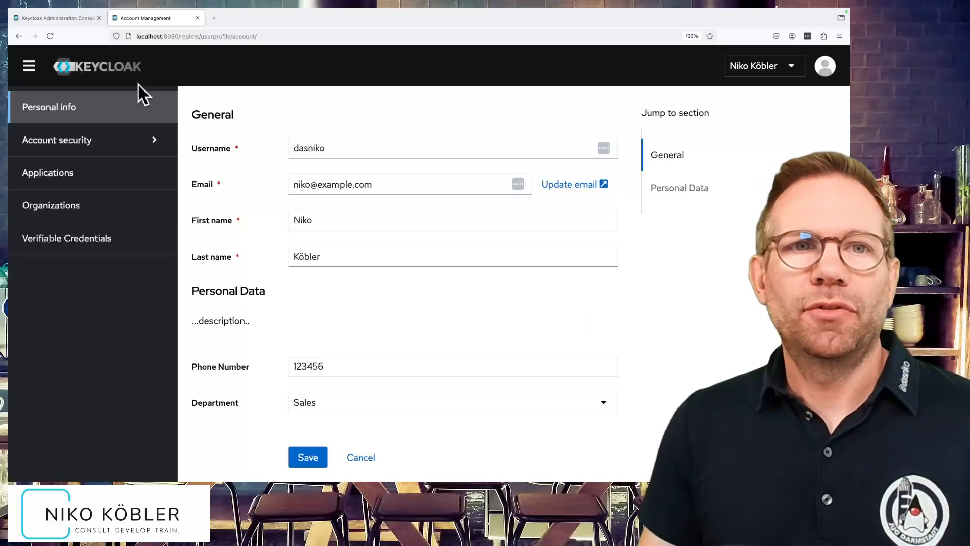
Return to the admin console, close the developer tools, and save the realm's Unmanaged Attributes setting as Enabled.
left_click(64, 19)
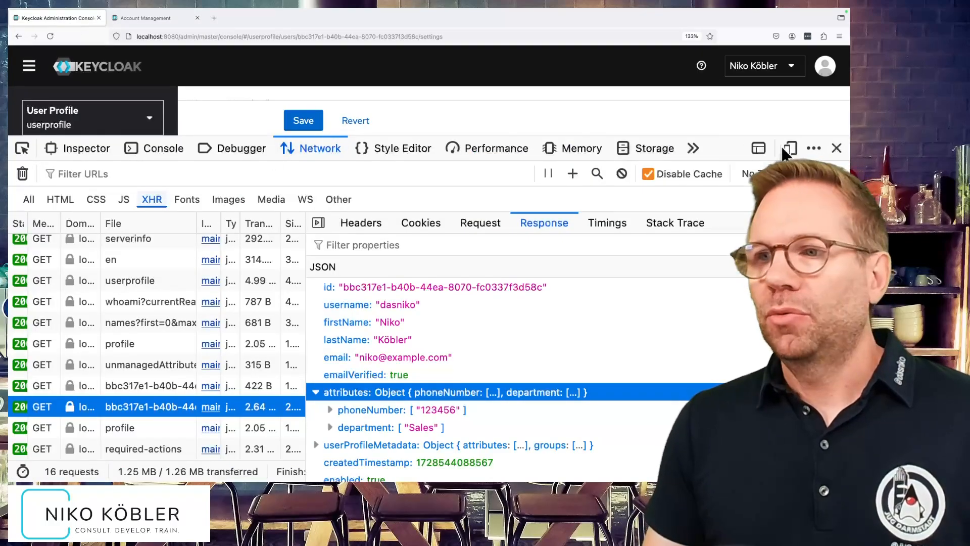
left_click(837, 148)
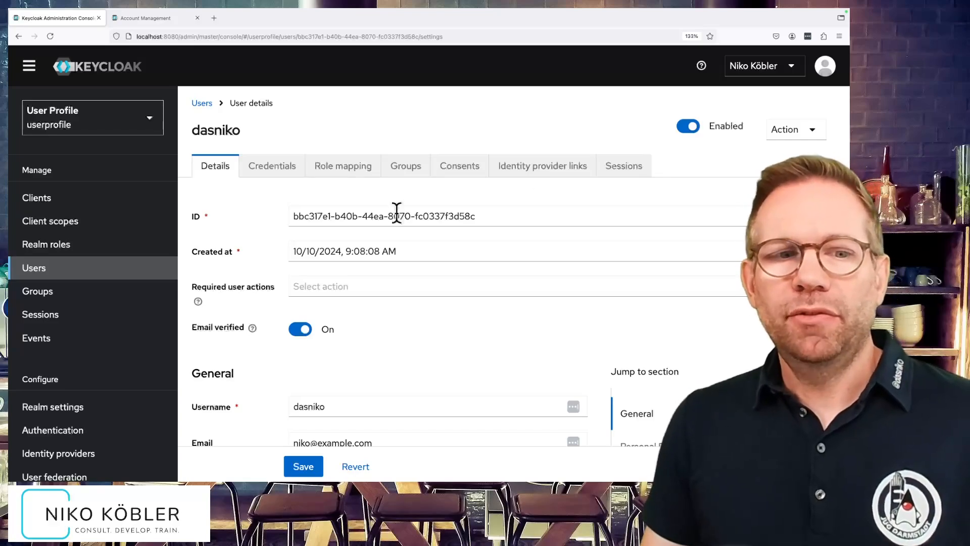
left_click(123, 411)
scroll(310, 404, "down", 3)
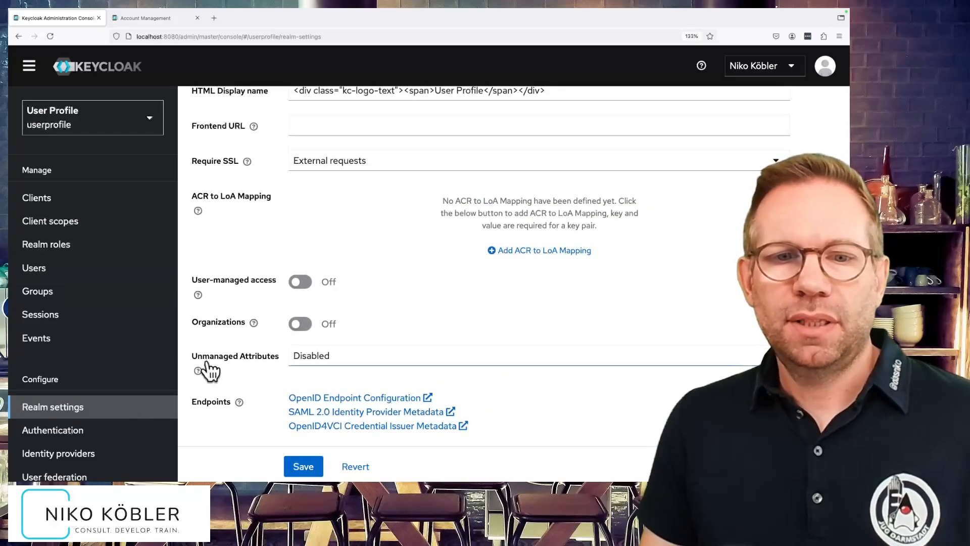
left_click(341, 367)
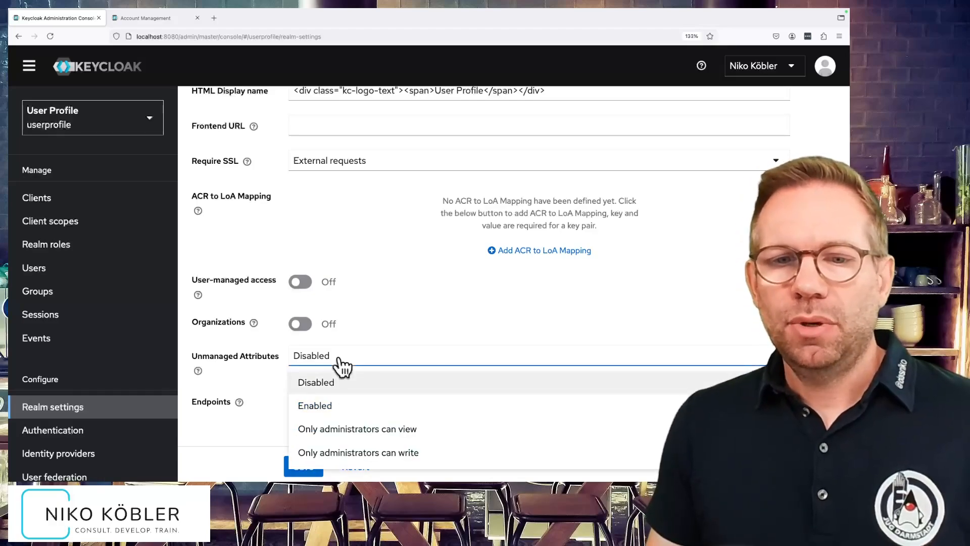
left_click(355, 407)
left_click(302, 466)
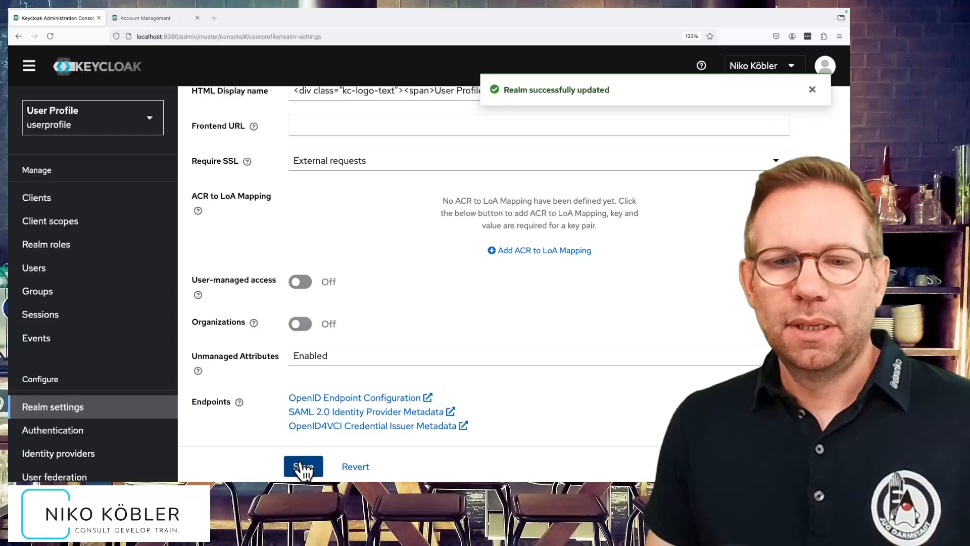
Open the existing user's unmanaged attributes in the userprofile realm.
left_click(91, 269)
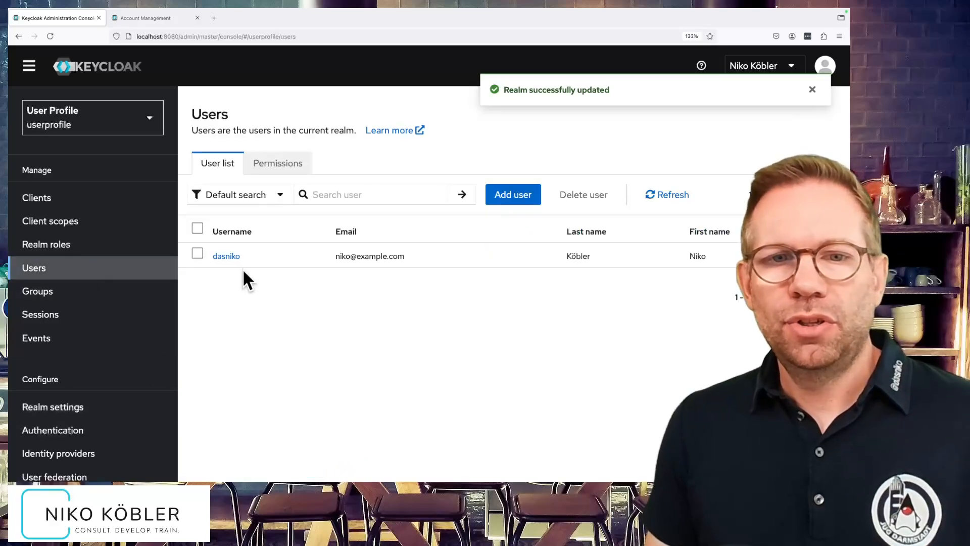
left_click(226, 257)
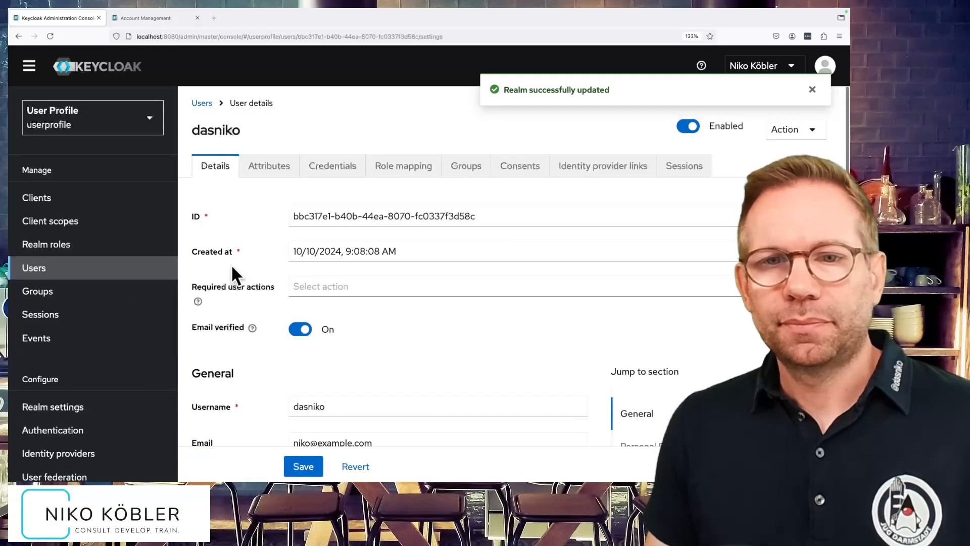
left_click(267, 182)
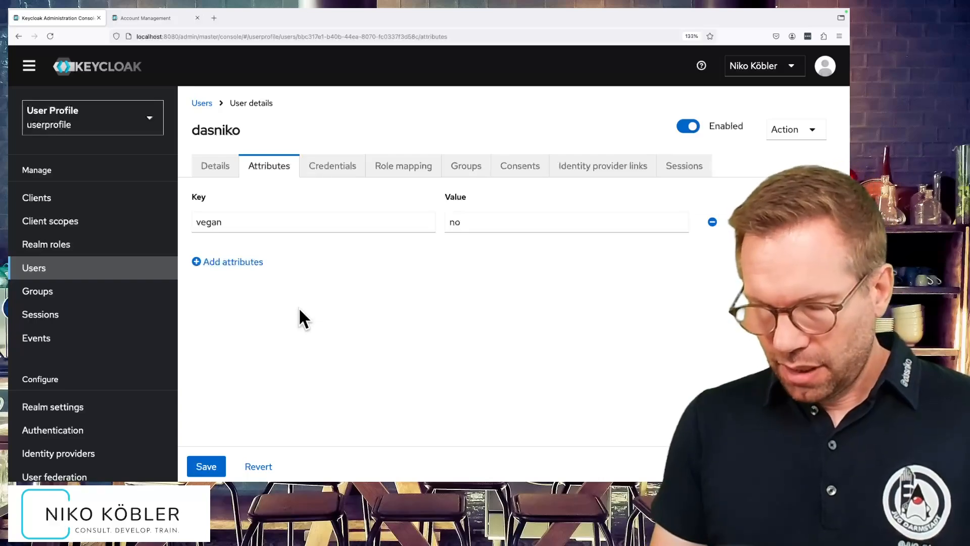
Capture the user page's network requests on reload and inspect the attributes object in the user detail response.
key("super+alt+e")
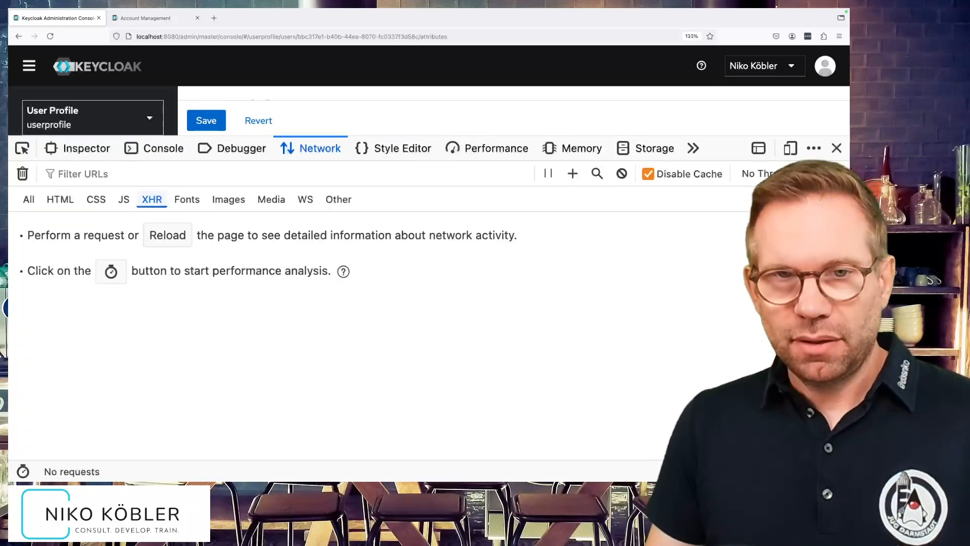
key("super+r")
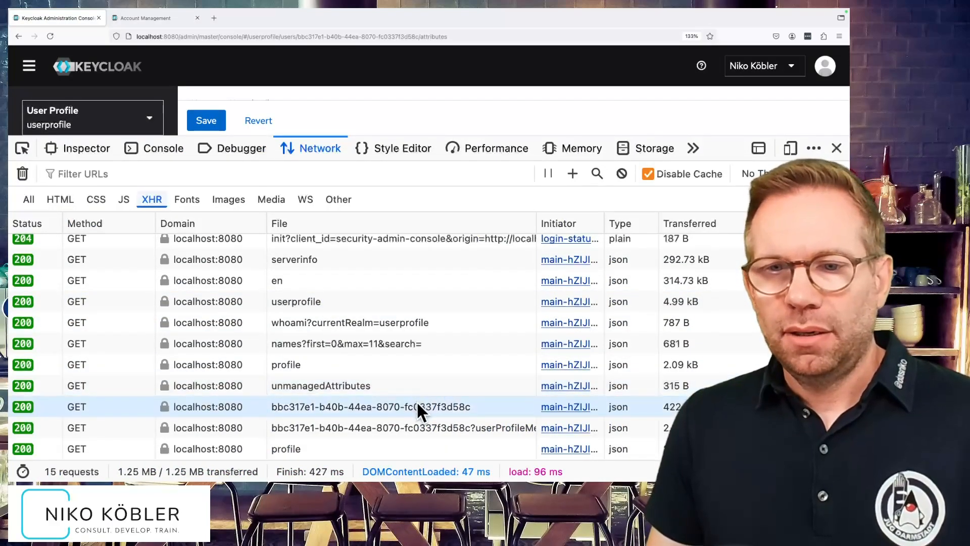
left_click(417, 407)
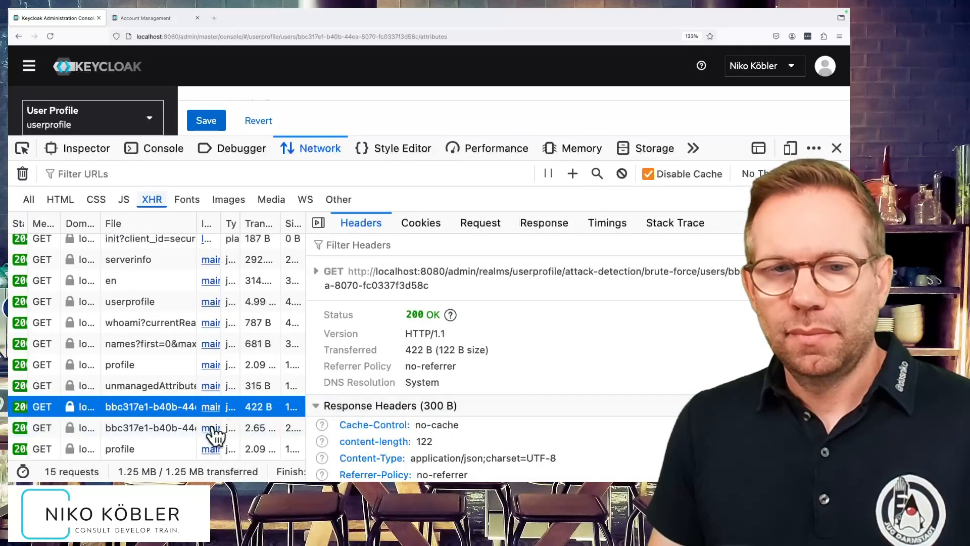
left_click(157, 428)
left_click(535, 221)
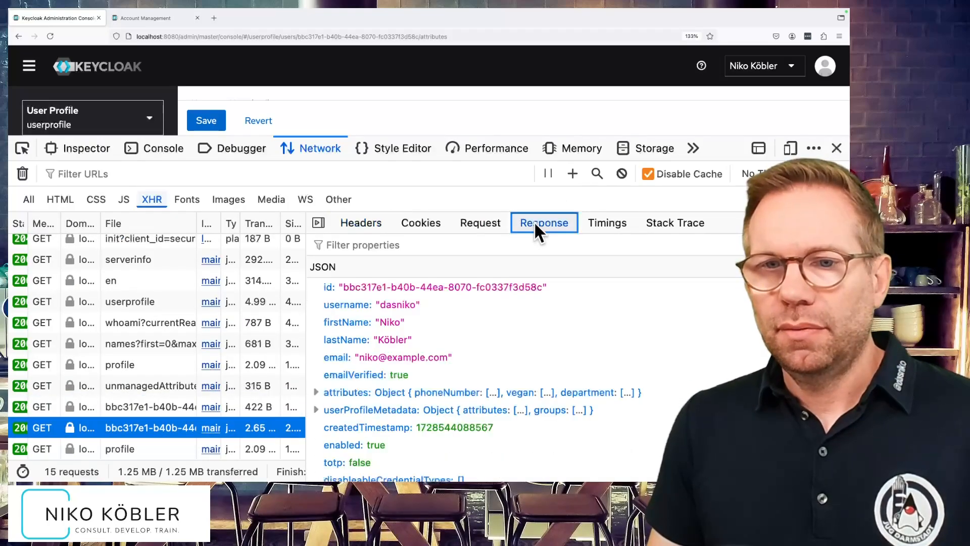
left_click(321, 394)
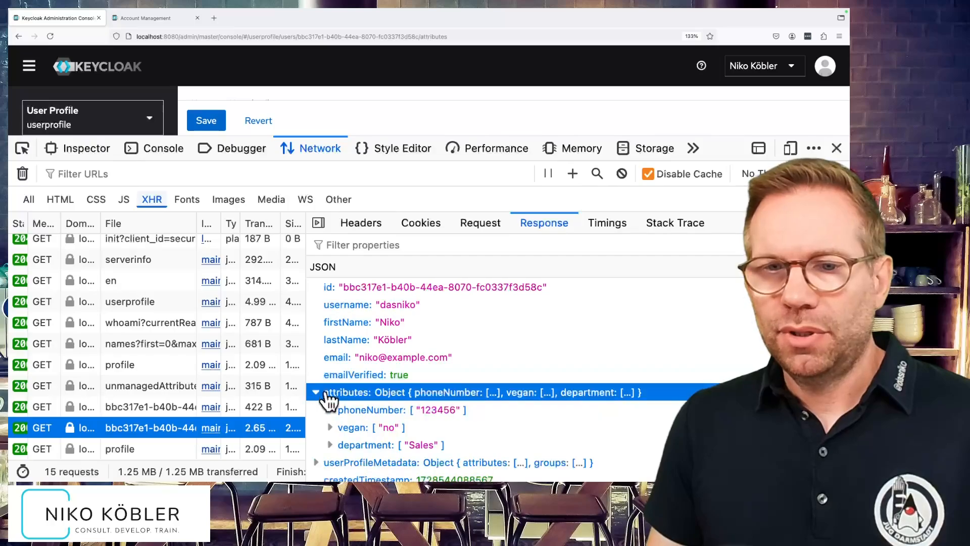
scroll(507, 399, "down", 1)
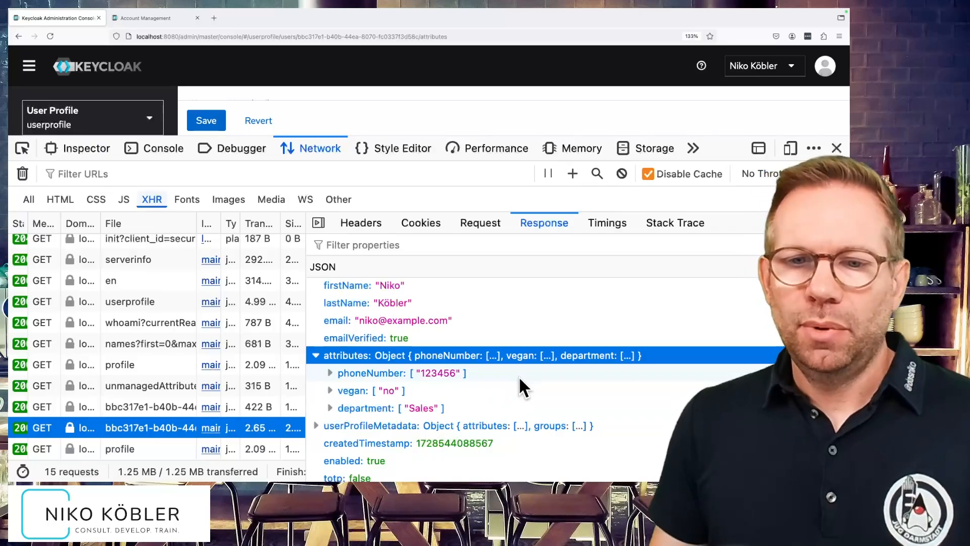
Review the attribute definitions under userProfileMetadata in the same response, then close the developer tools.
left_click(319, 426)
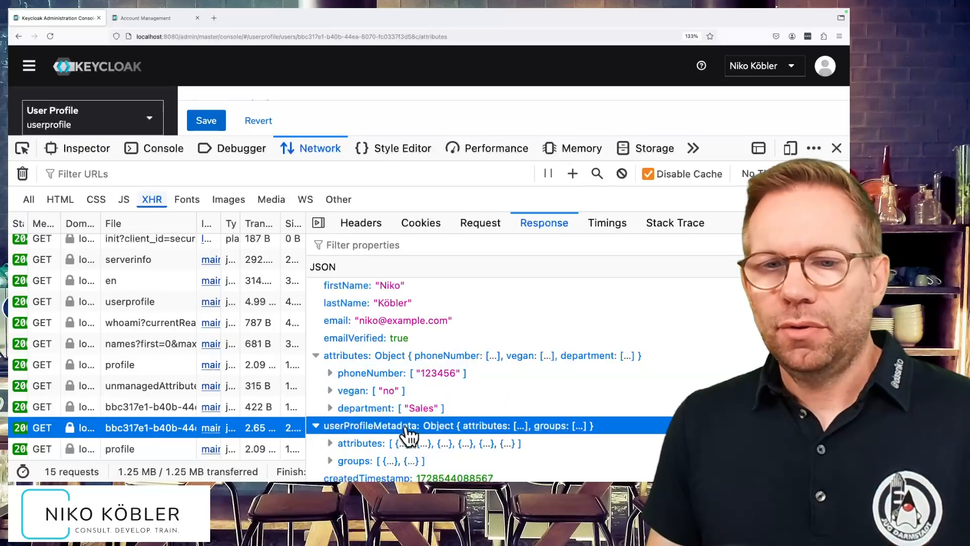
left_click(331, 443)
scroll(434, 427, "down", 3)
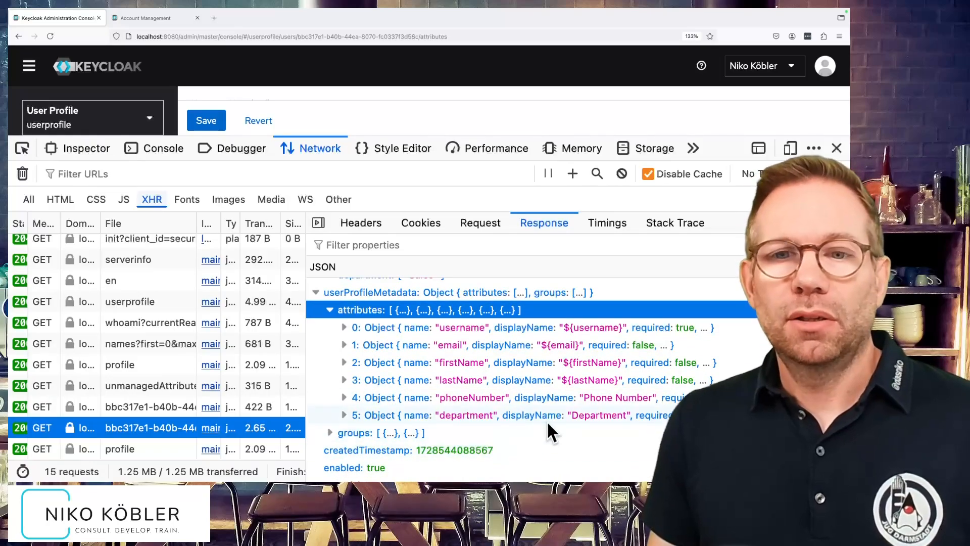
scroll(547, 430, "up", 4)
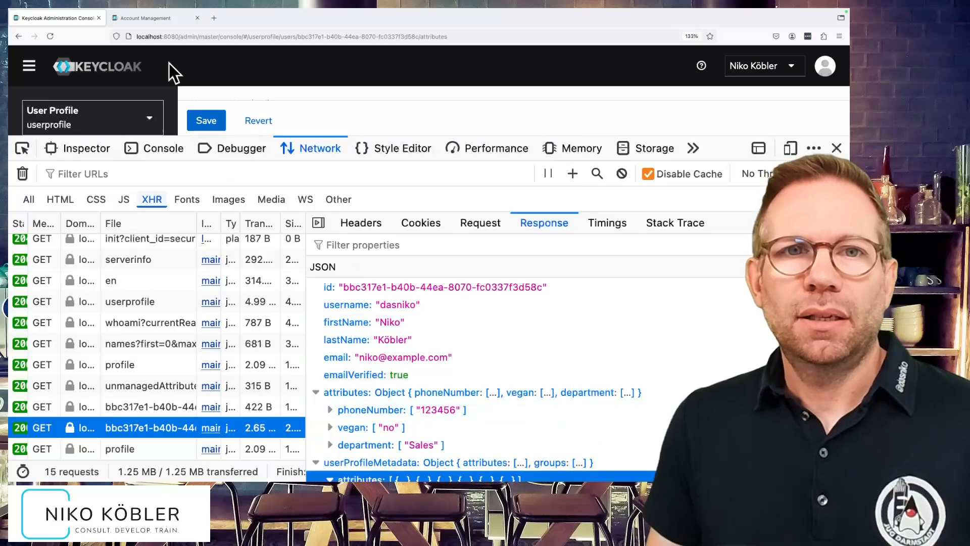
left_click(836, 150)
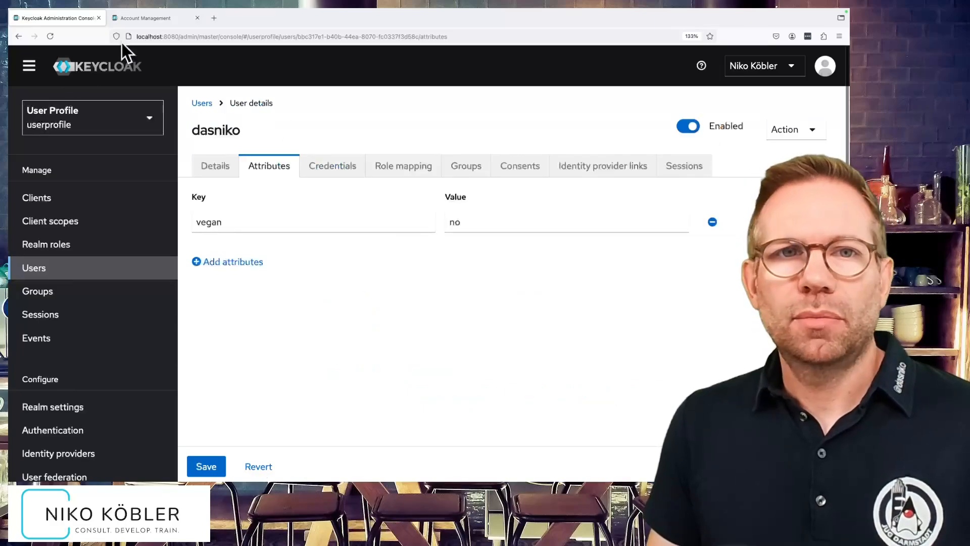
Switch to the account console, capture its requests on reload, and inspect the attributes in the userProfileMetadata account response.
left_click(147, 19)
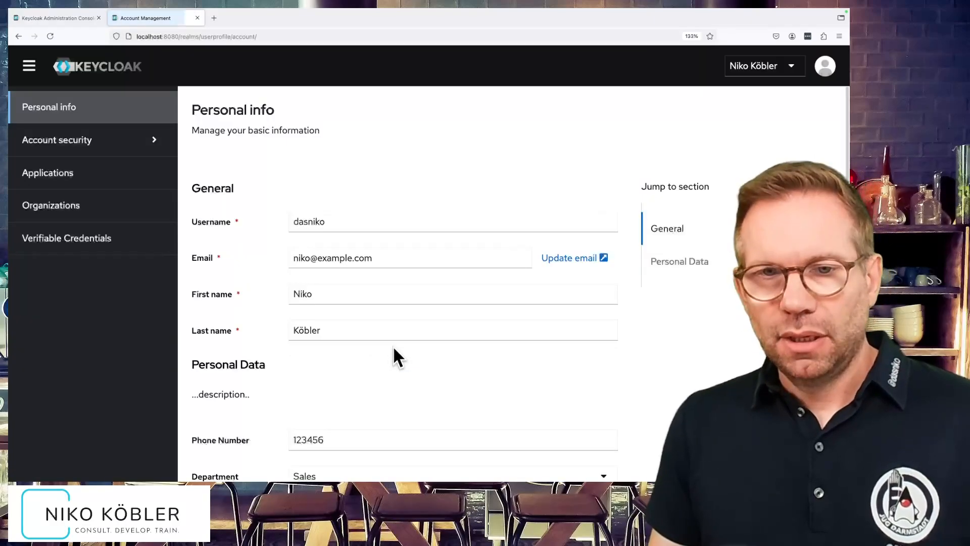
key("F12")
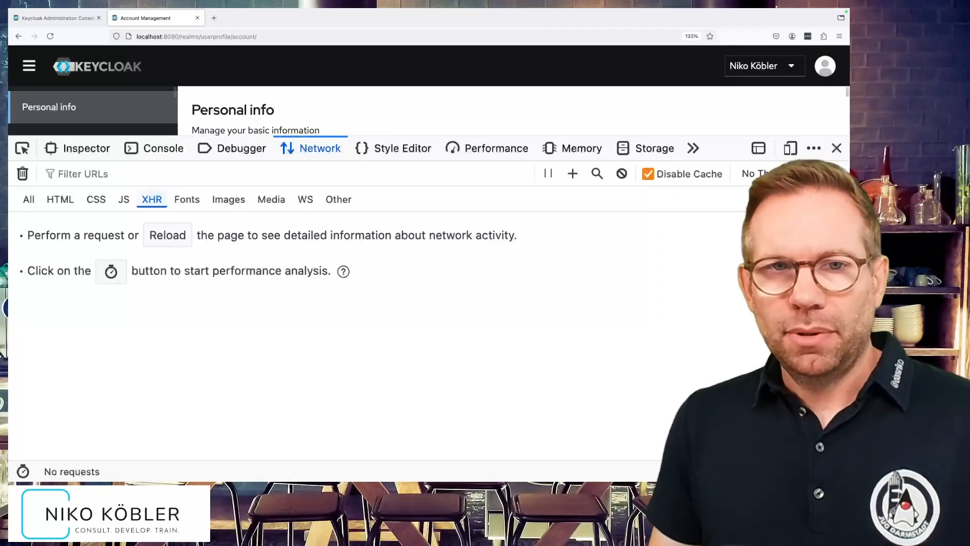
key("super+r")
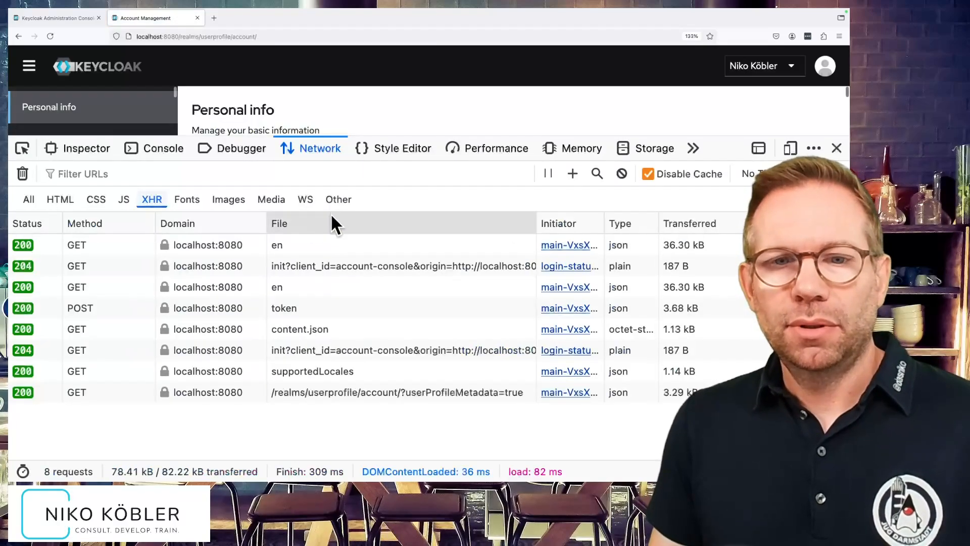
left_click(329, 389)
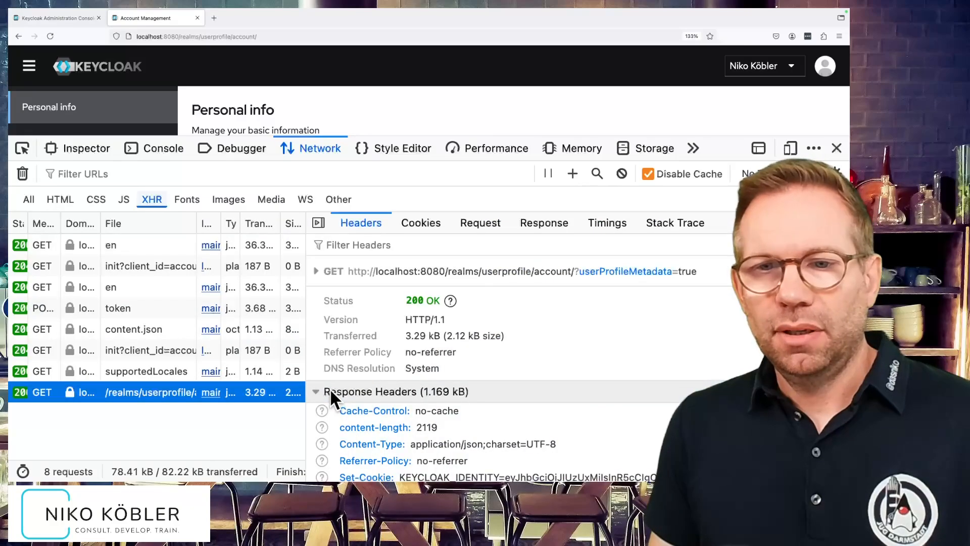
left_click(544, 223)
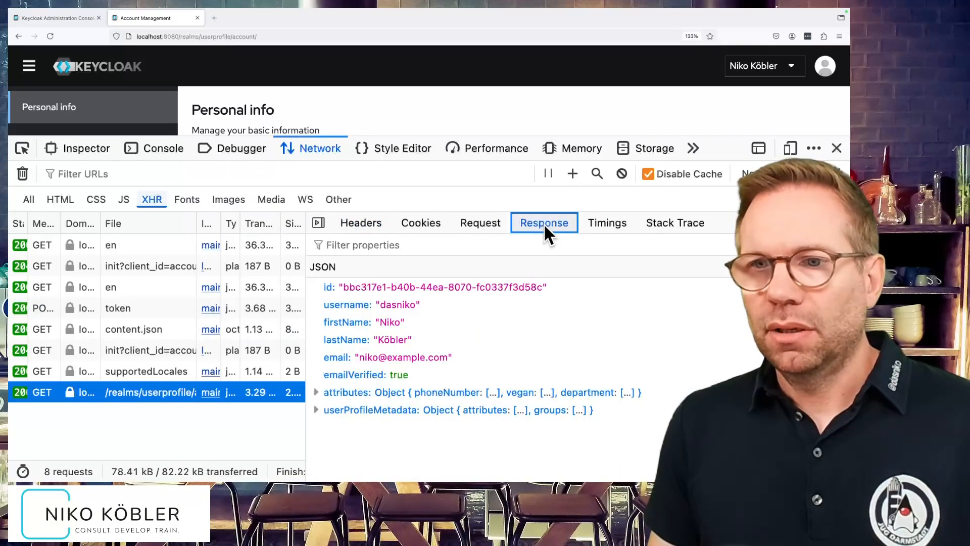
left_click(318, 392)
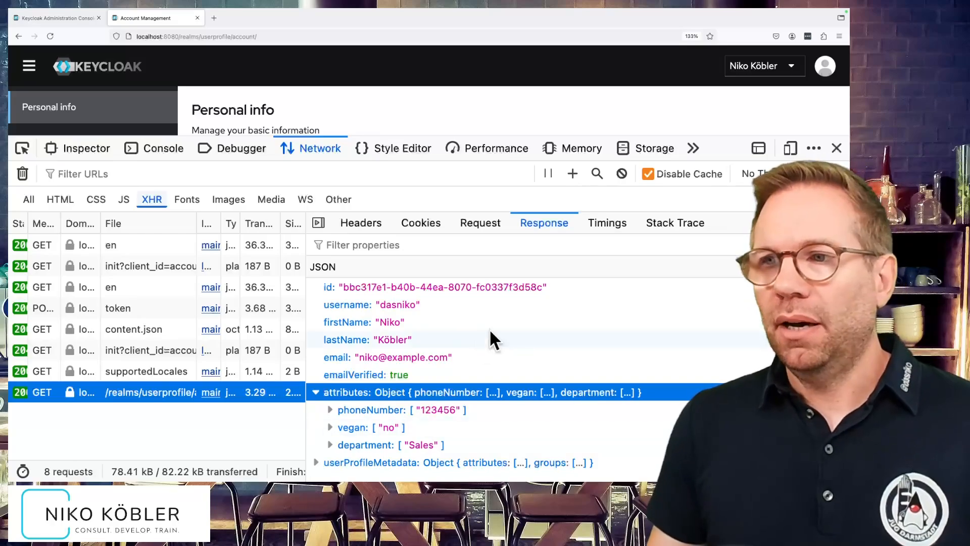
Close the developer tools and review which attribute fields the account console's personal info form offers.
left_click(831, 147)
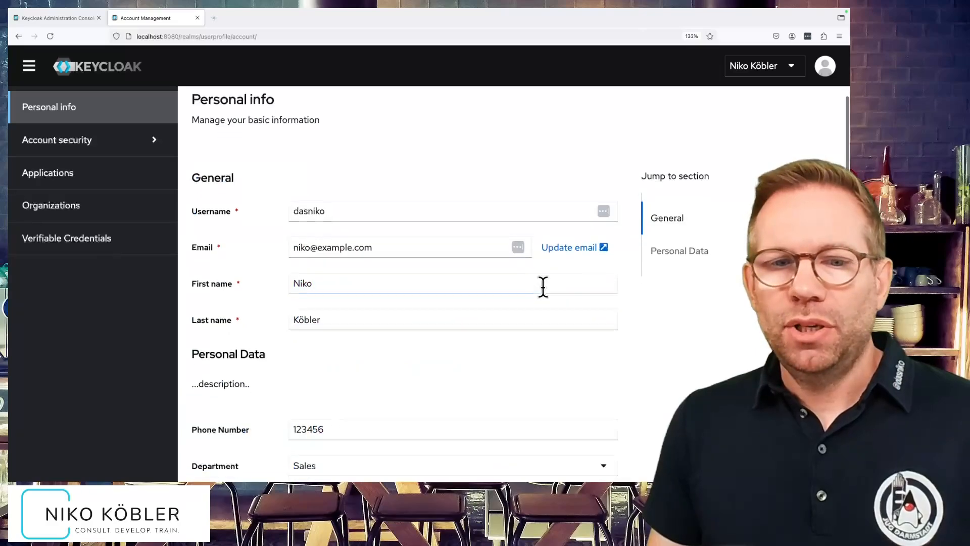
scroll(541, 286, "down", 2)
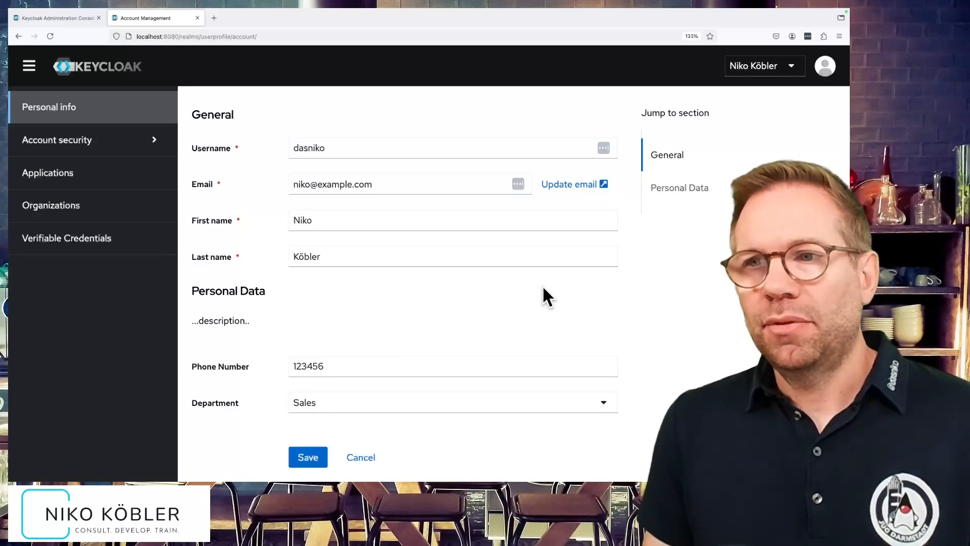
scroll(542, 285, "up", 2)
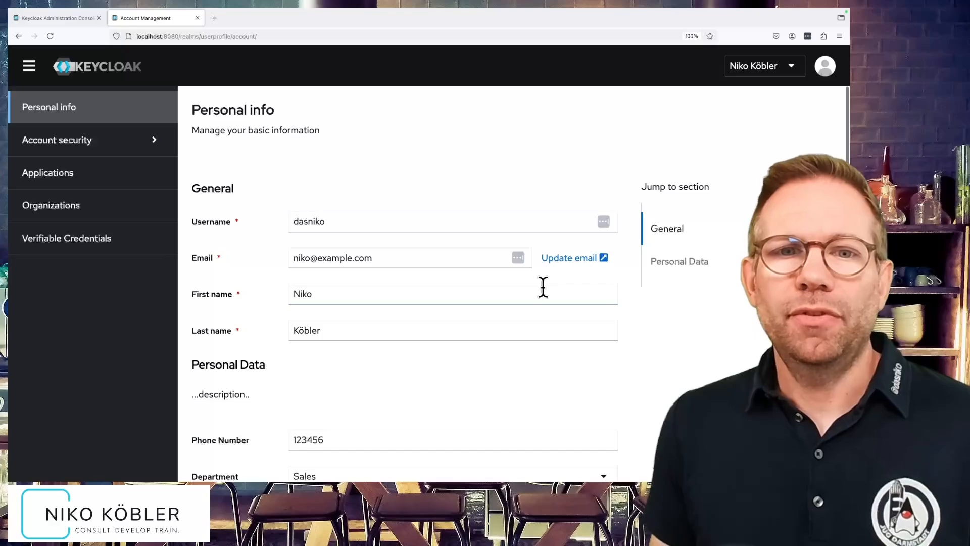